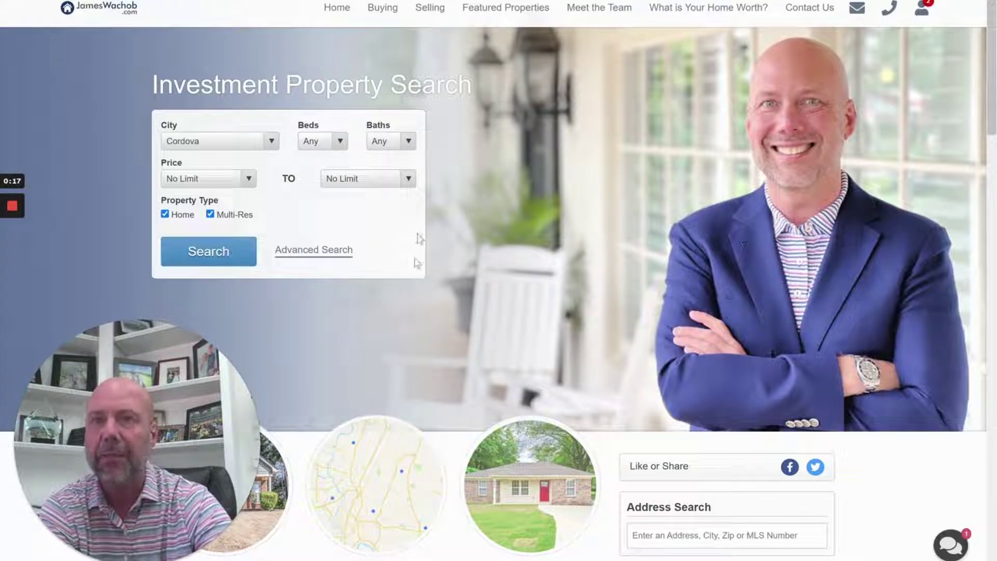
# Open the Advanced Search form, which has Cordova as the city and Home and Multi-Res types
pyautogui.click(253, 260)
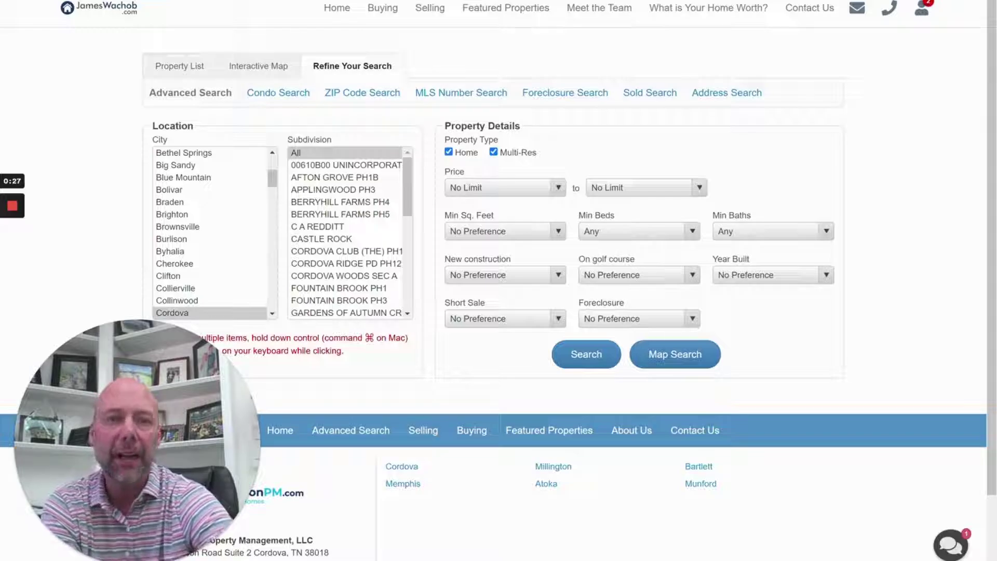
# Switch to the interactive map of the 247 matching listings and zoom in
pyautogui.hotkey('ctrl', 'Tab')
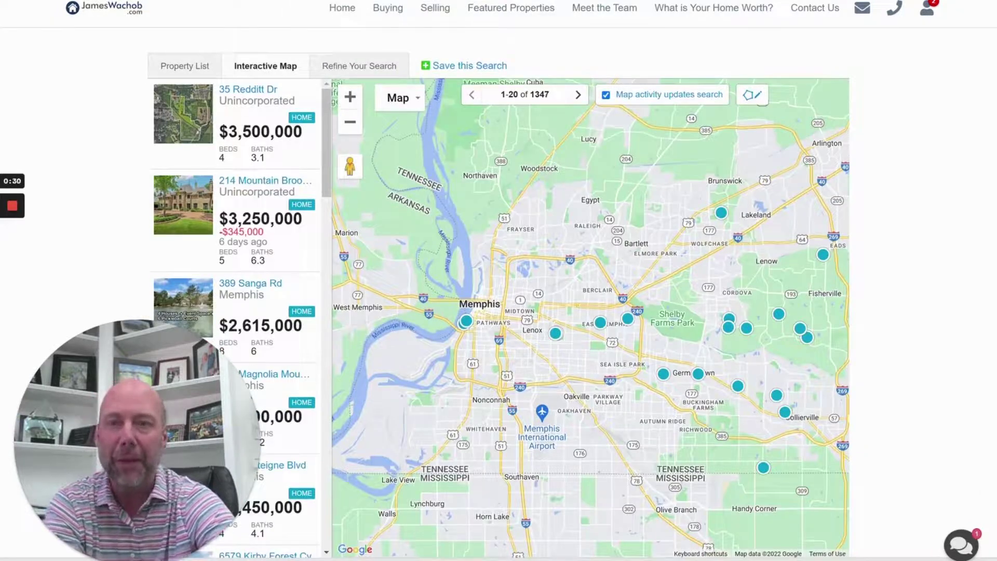
pyautogui.scroll(5, 637, 340)
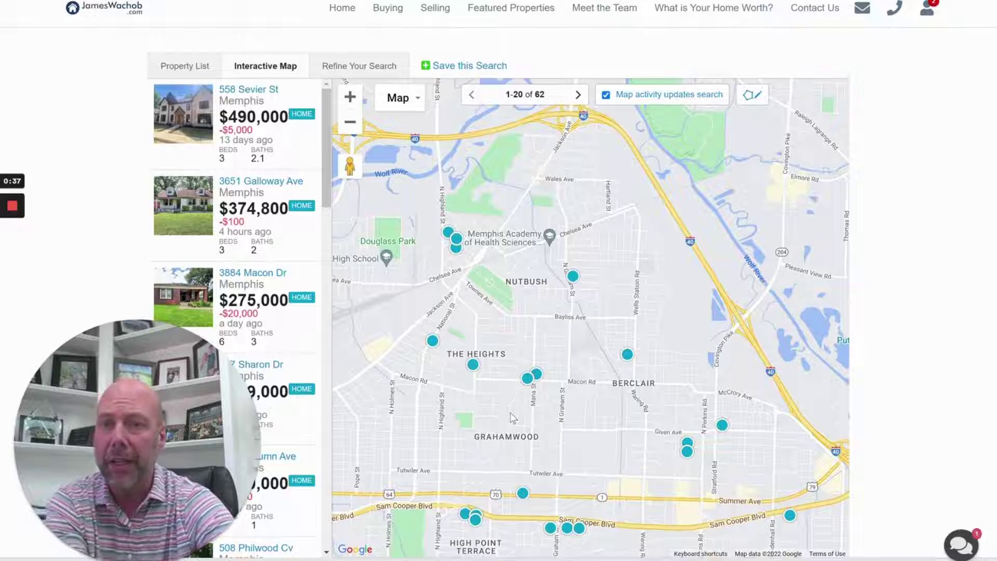
pyautogui.scroll(-3, 511, 417)
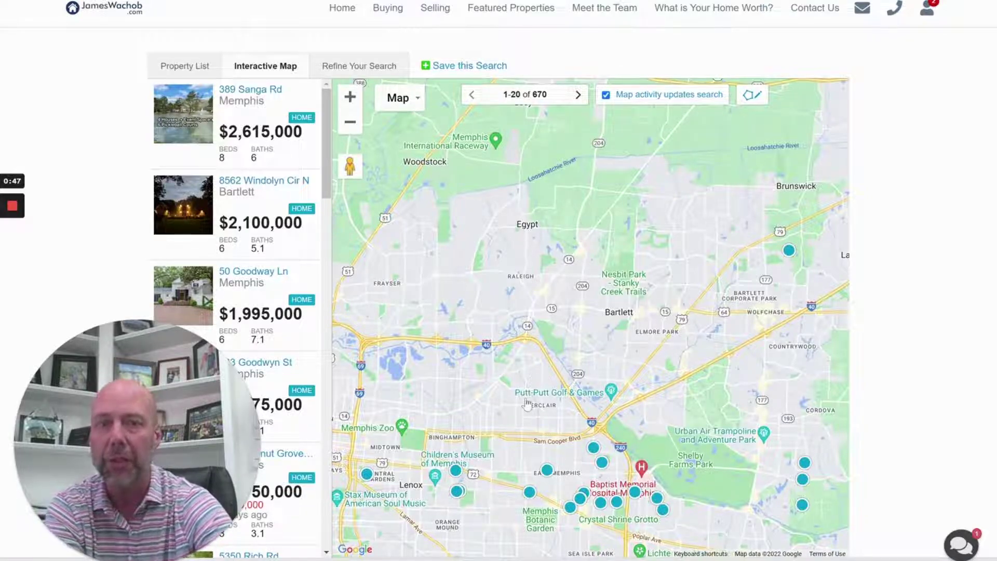
pyautogui.scroll(1, 525, 399)
pyautogui.scroll(1, 547, 410)
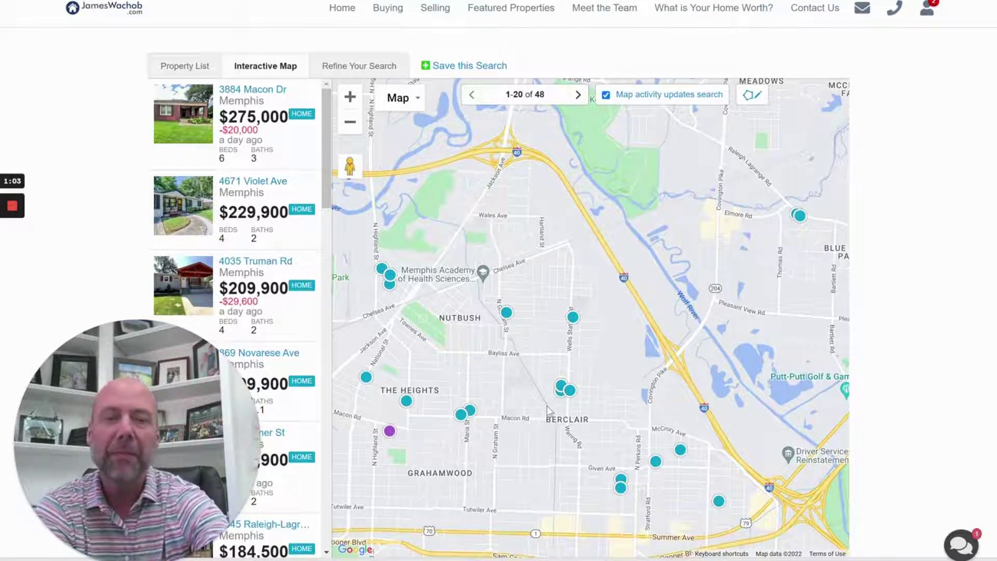
# Pan and zoom the map onto Nutbush and Berclair, narrowing results to 68 homes
pyautogui.moveTo(364, 363); pyautogui.dragTo(455, 342)
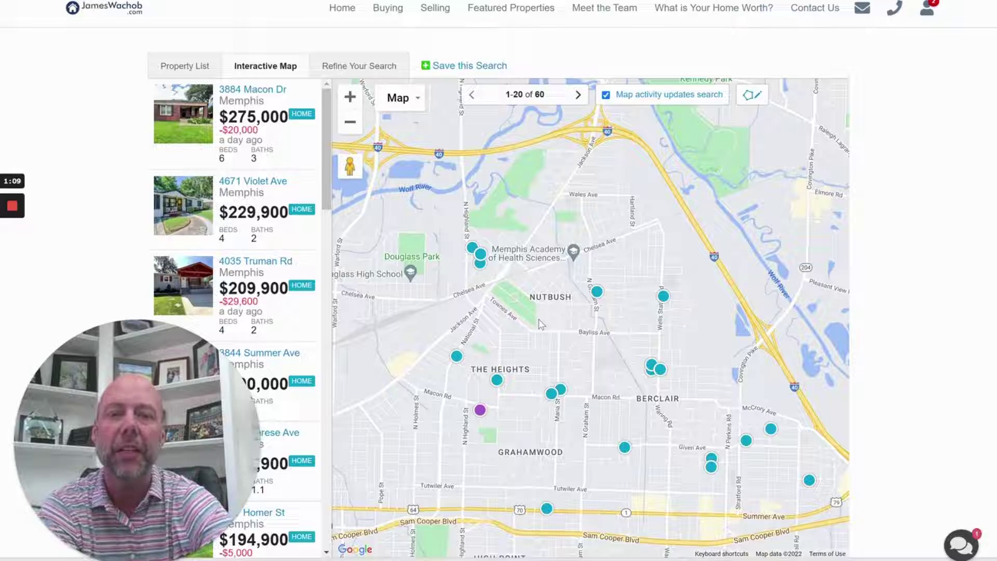
pyautogui.scroll(-2, 541, 325)
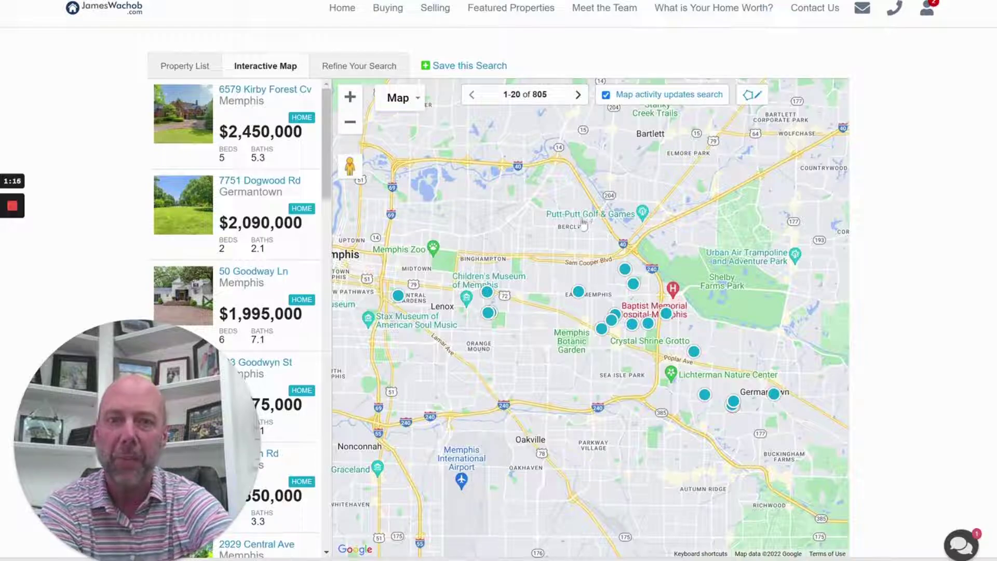
pyautogui.scroll(3, 622, 240)
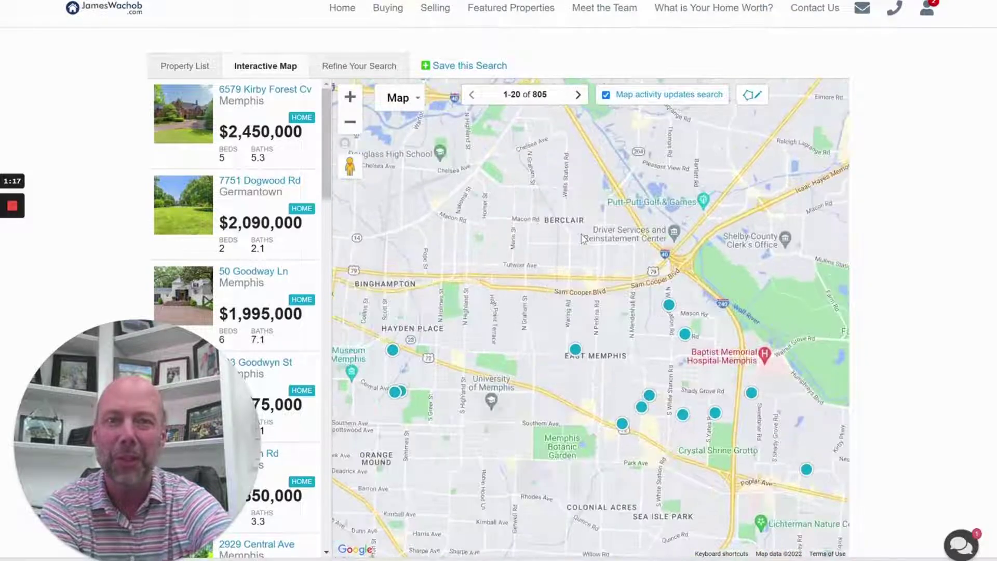
pyautogui.moveTo(578, 257); pyautogui.dragTo(659, 277)
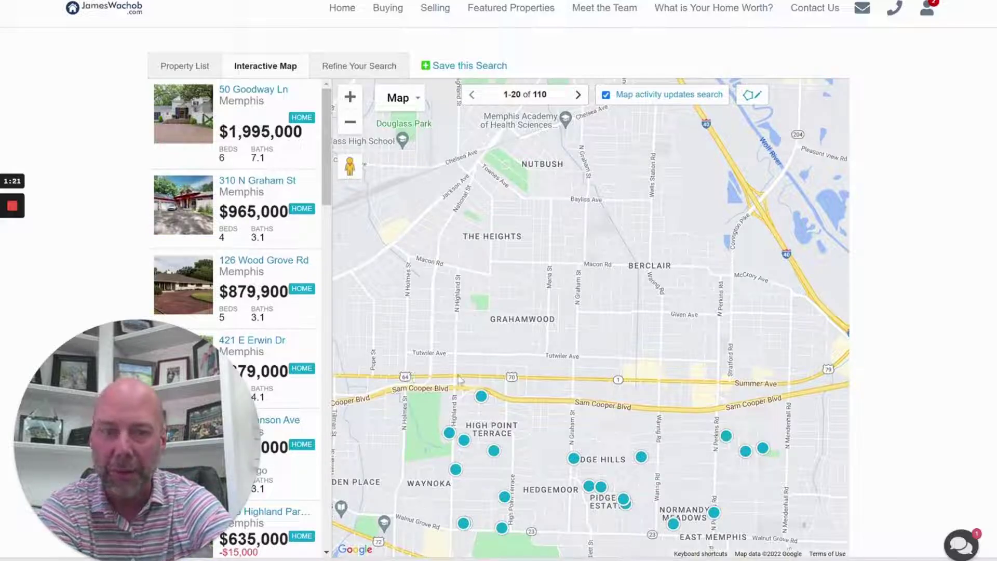
pyautogui.scroll(1, 511, 384)
pyautogui.scroll(1, 511, 385)
pyautogui.scroll(-5, 511, 385)
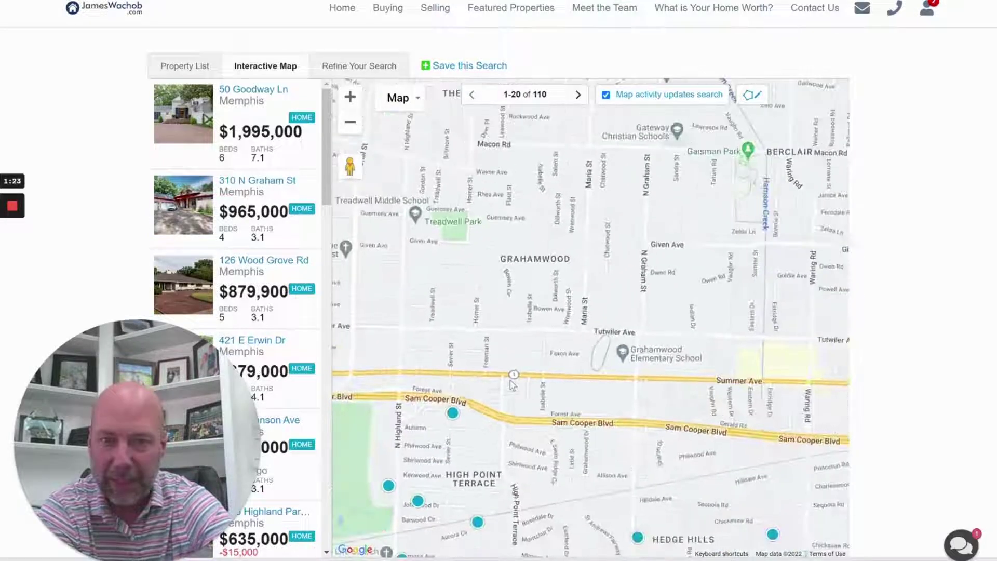
pyautogui.moveTo(512, 385)
pyautogui.scroll(3, 513, 384)
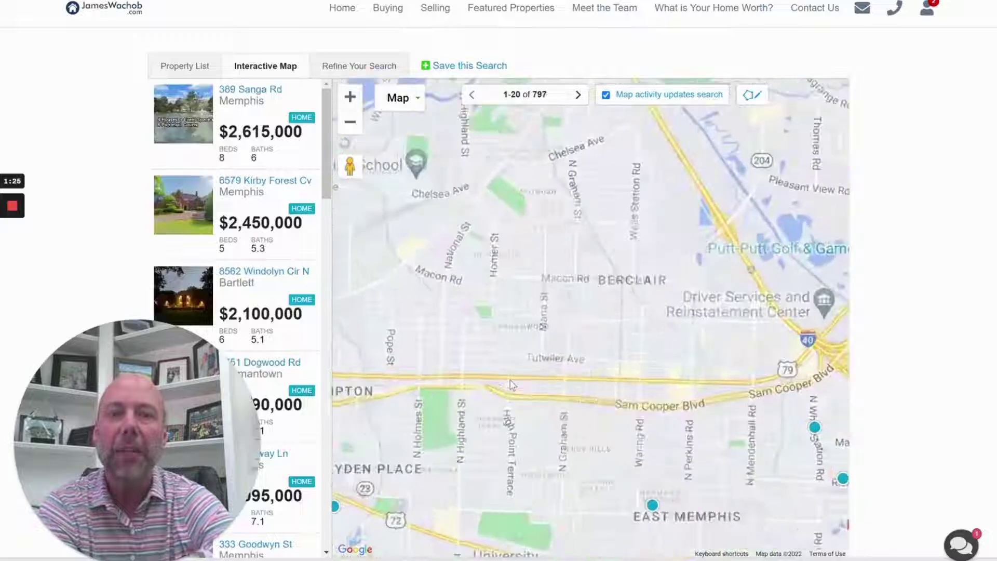
pyautogui.scroll(-1, 513, 384)
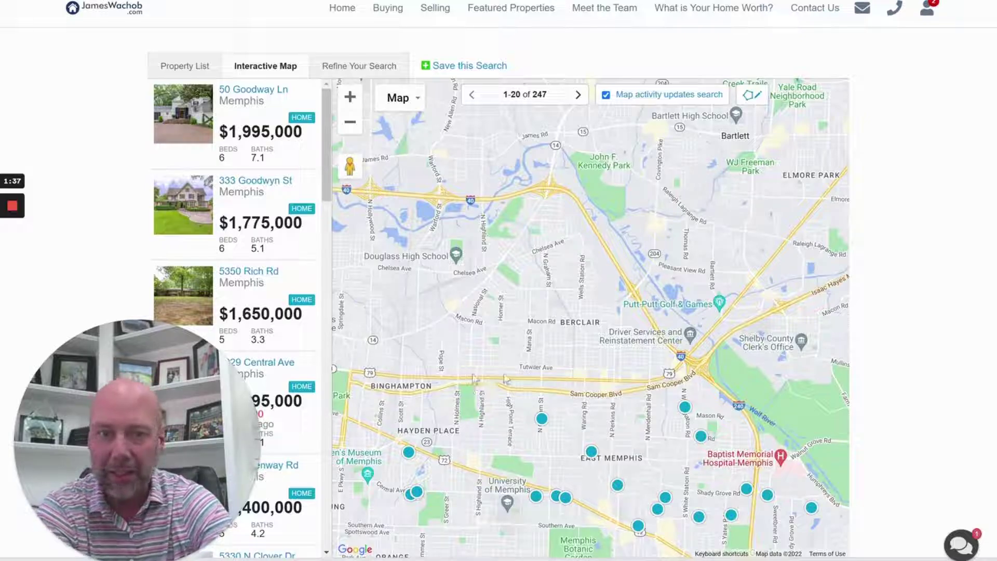
pyautogui.scroll(4, 573, 296)
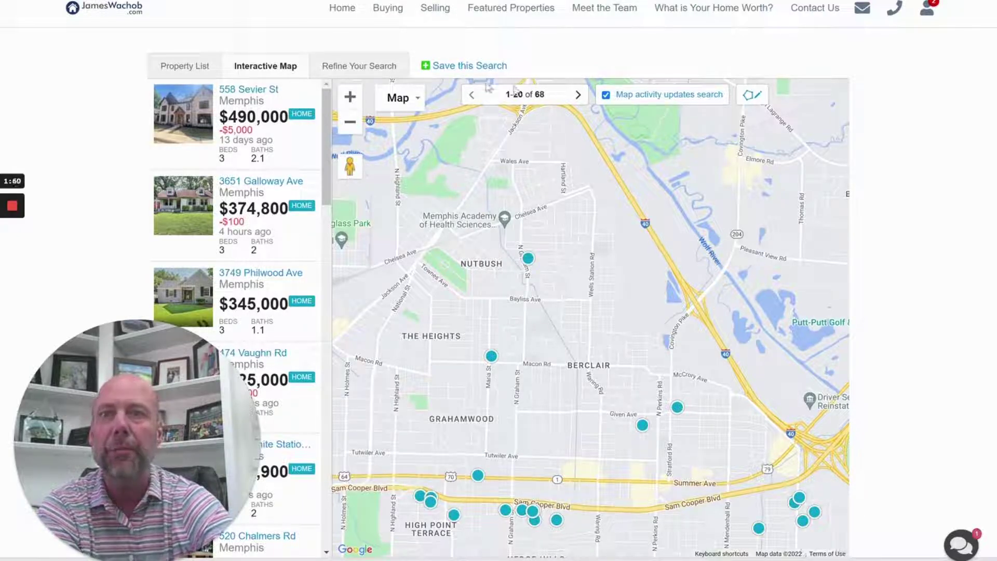
# Draw a custom boundary around Nutbush, The Heights, Berclair and Grahamwood, limiting results to 34 homes
pyautogui.click(753, 99)
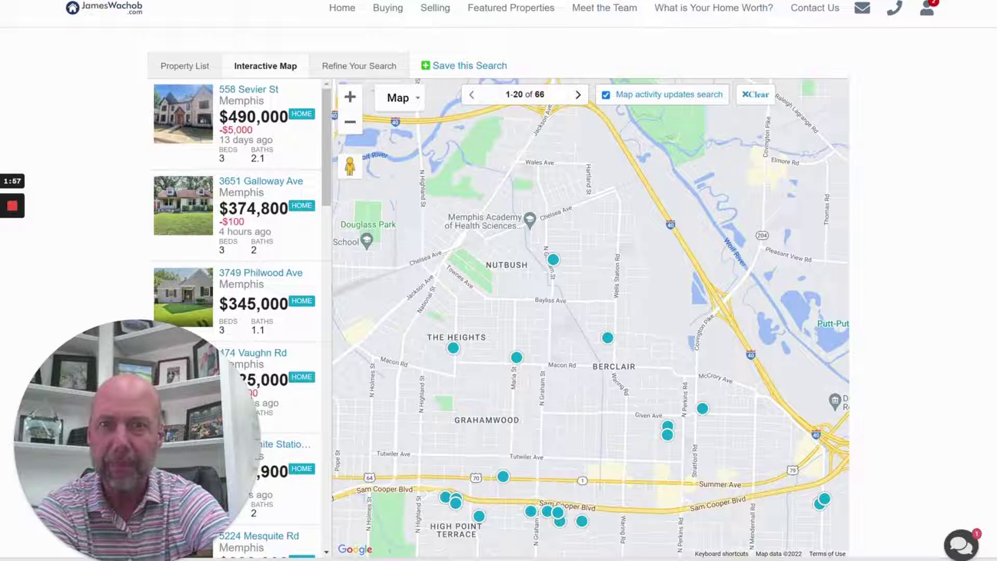
pyautogui.moveTo(527, 151)
pyautogui.mouseDown()
pyautogui.moveTo(432, 287)
pyautogui.moveTo(422, 480)
pyautogui.moveTo(696, 483)
pyautogui.moveTo(813, 456)
pyautogui.mouseUp()
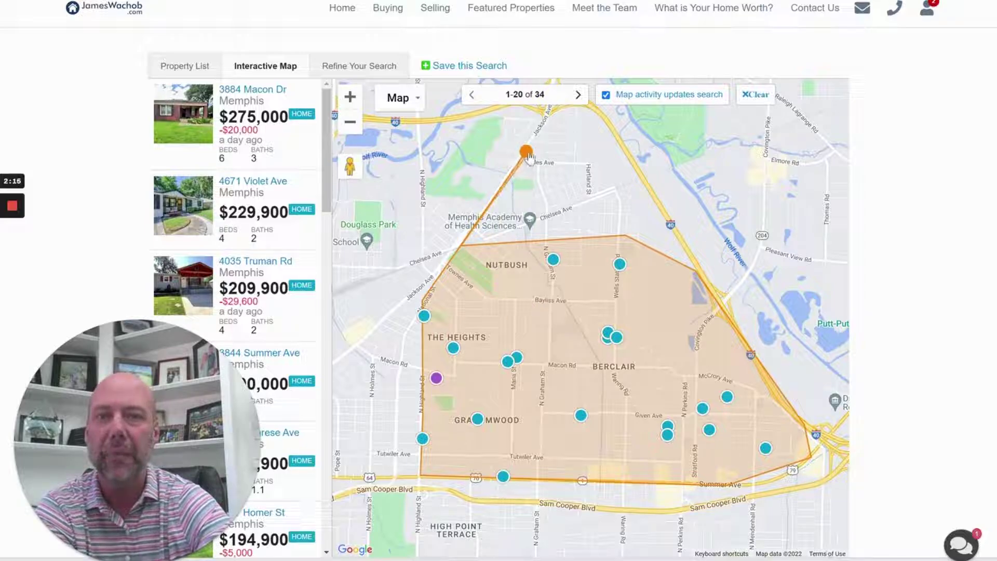
pyautogui.moveTo(511, 179); pyautogui.dragTo(487, 179)
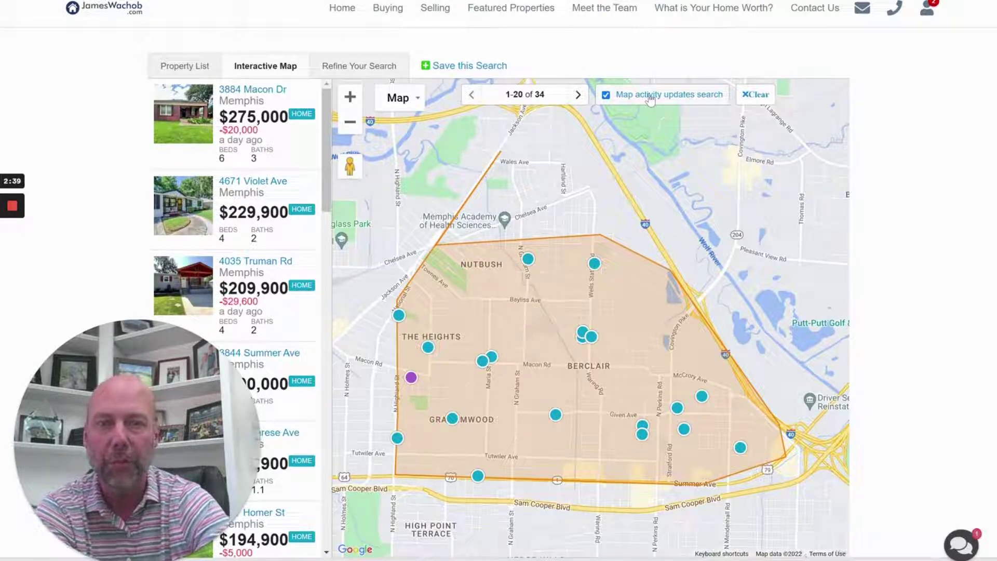
pyautogui.scroll(-8, 244, 234)
pyautogui.scroll(8, 246, 236)
pyautogui.scroll(-15, 245, 228)
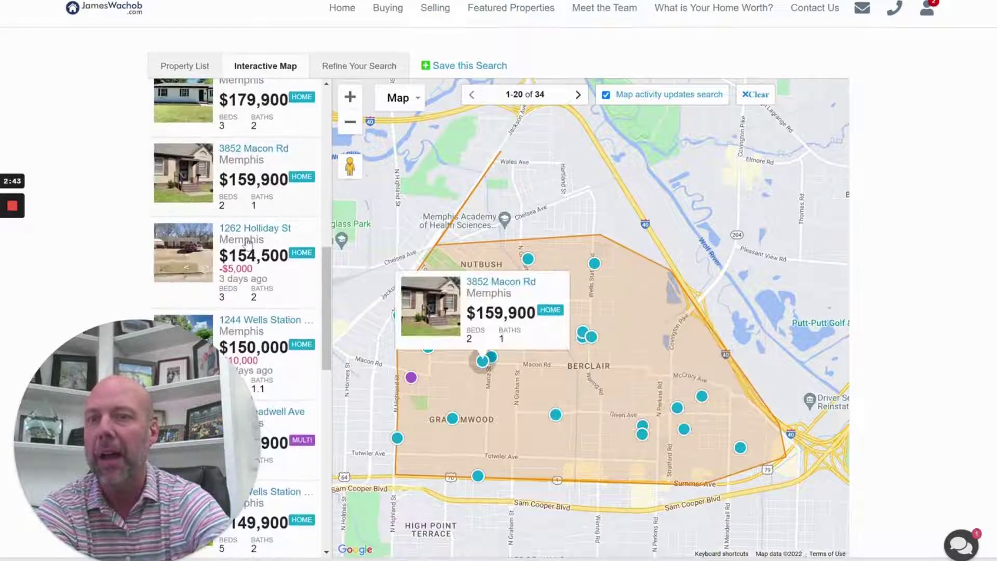
# Show the 34 drawn-area listings as a property list sorted by Lowest Price
pyautogui.click(361, 66)
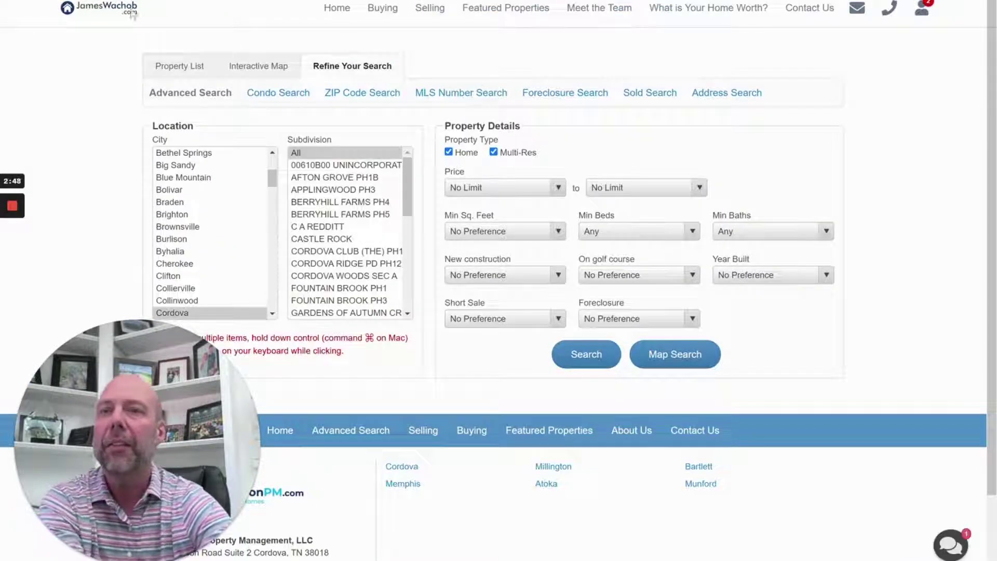
pyautogui.hotkey('alt', 'Left')
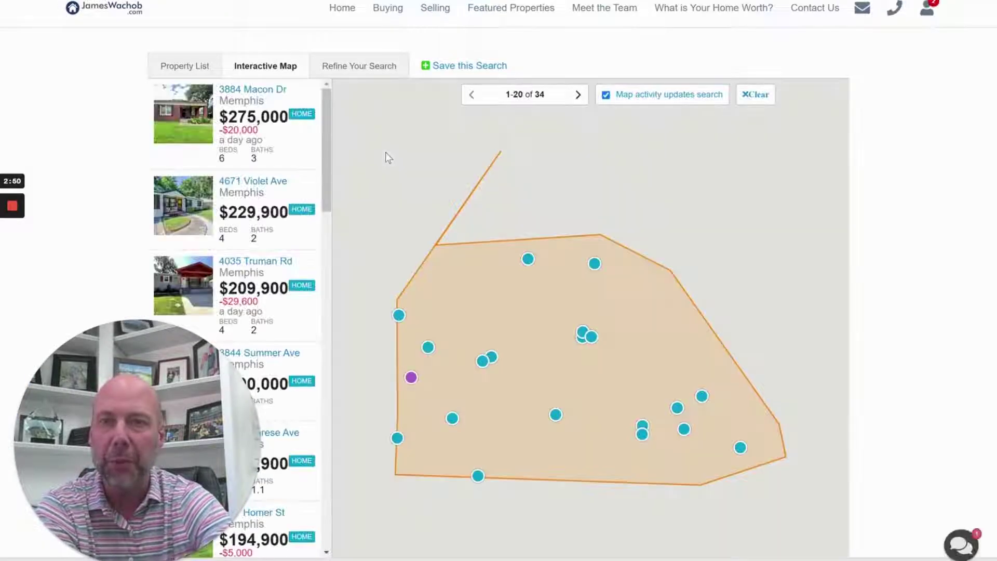
pyautogui.click(201, 68)
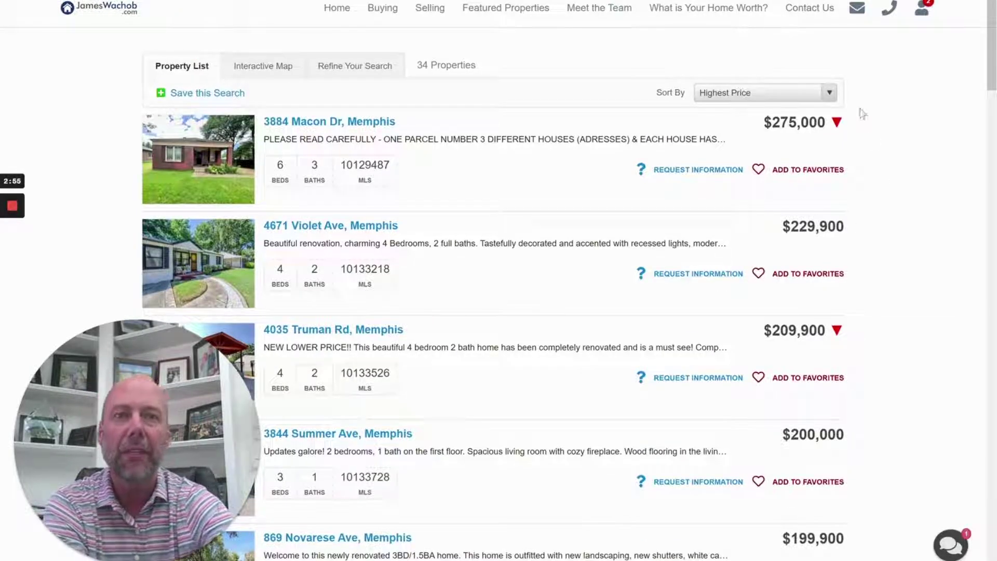
pyautogui.click(830, 99)
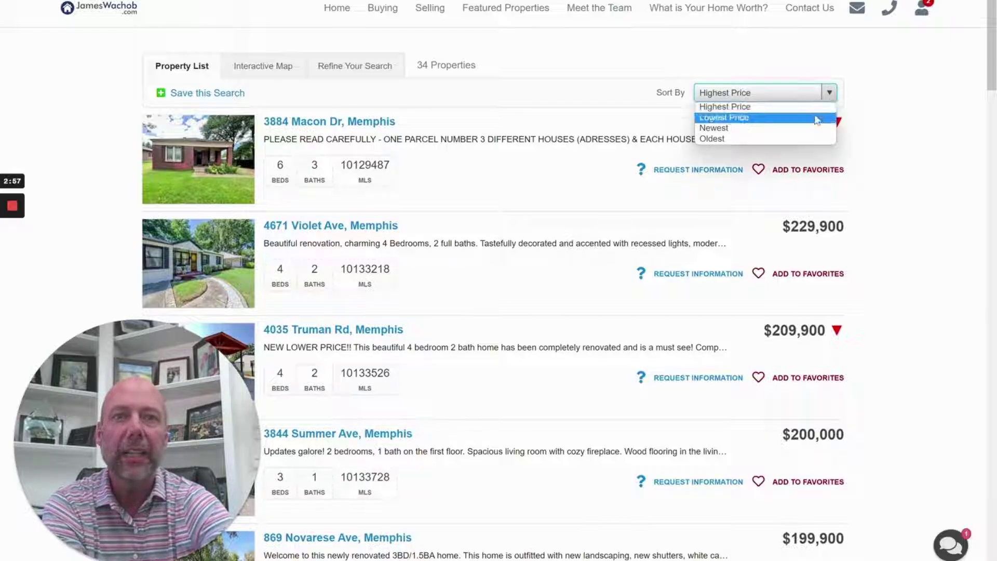
pyautogui.click(824, 117)
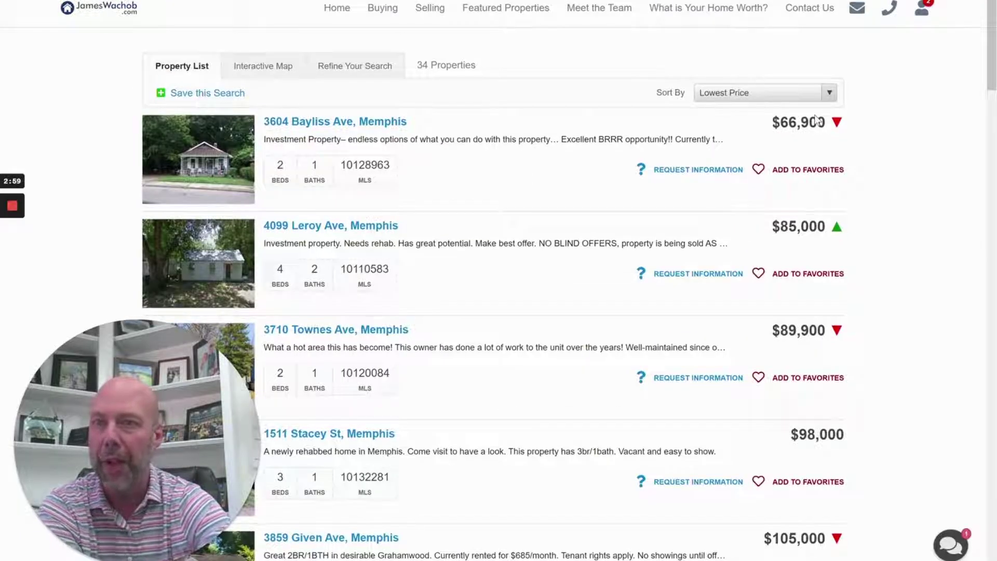
pyautogui.click(821, 93)
pyautogui.click(823, 139)
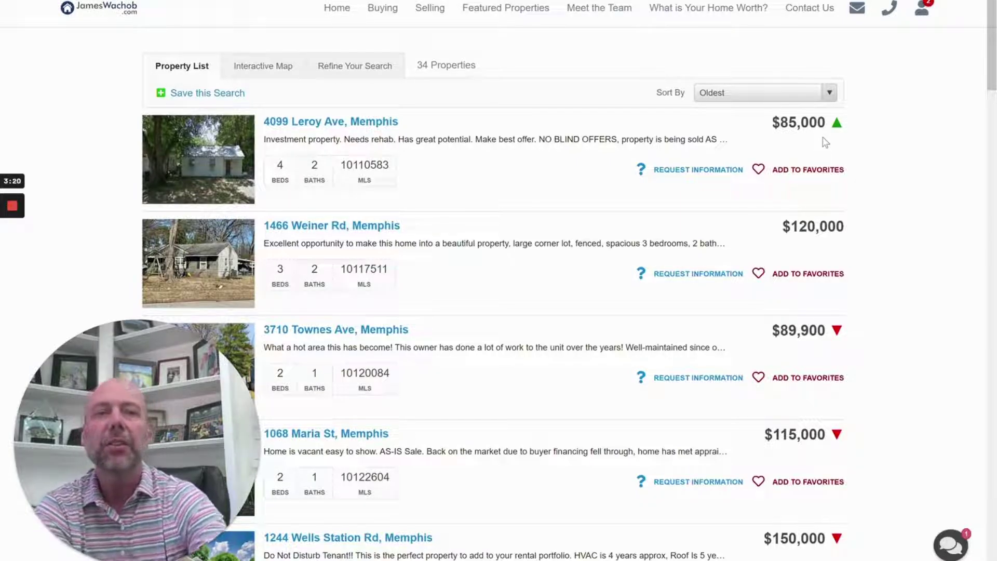
pyautogui.click(758, 94)
pyautogui.click(761, 119)
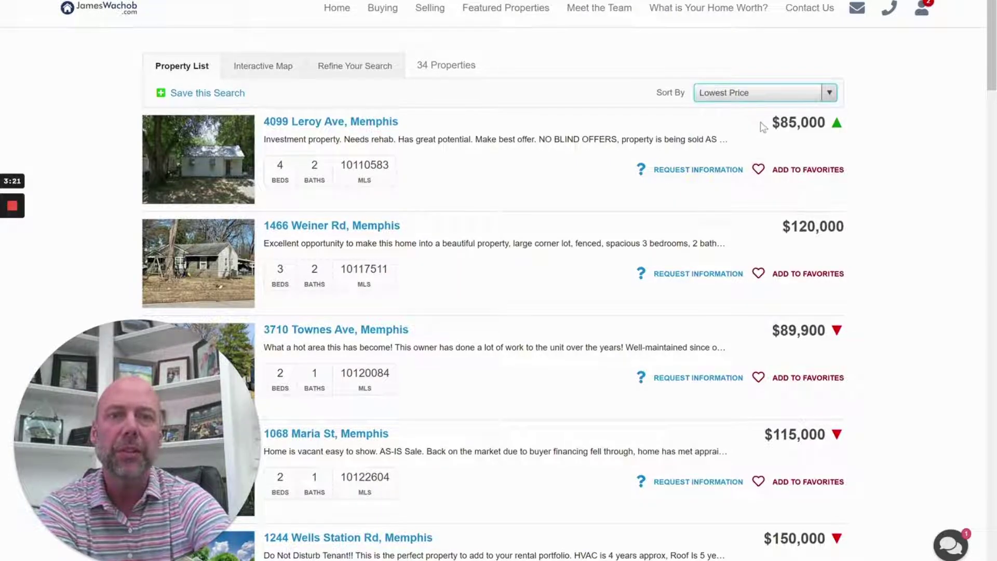
# Scroll the cheapest-first results, briefly highlighting 'Excellent BRRR opportunity!!' in the Bayliss listing
pyautogui.scroll(-4, 557, 167)
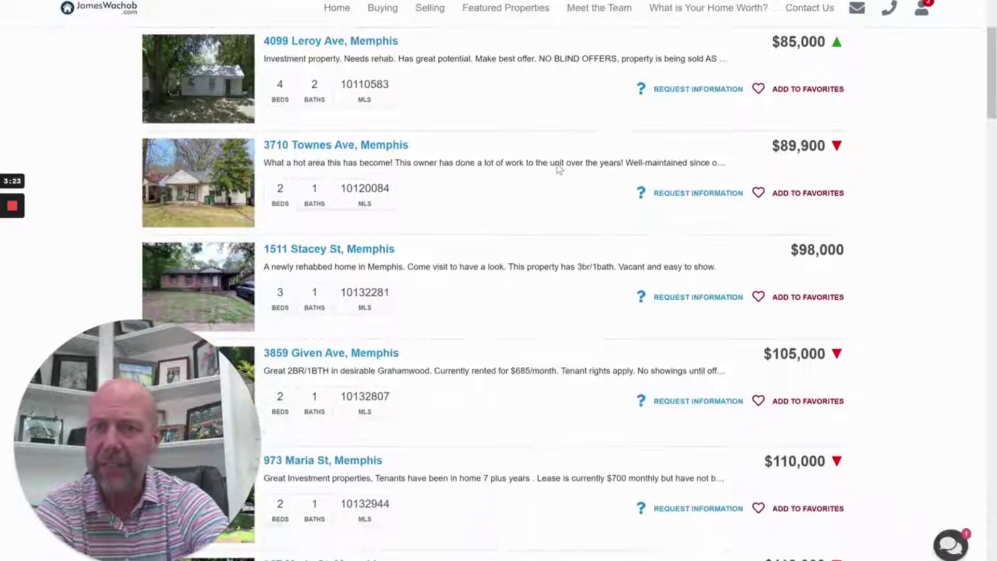
pyautogui.scroll(3, 557, 165)
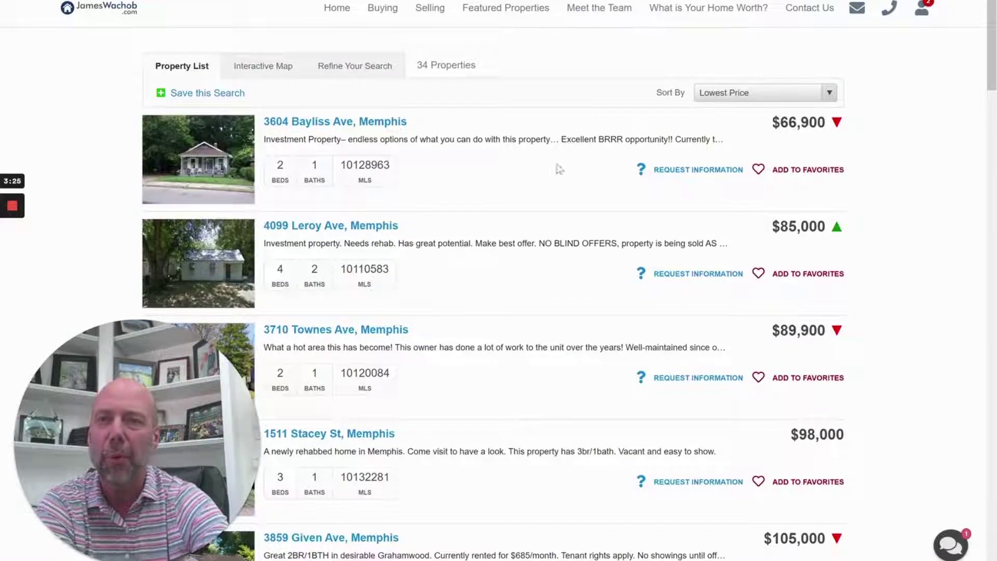
pyautogui.scroll(-1, 211, 229)
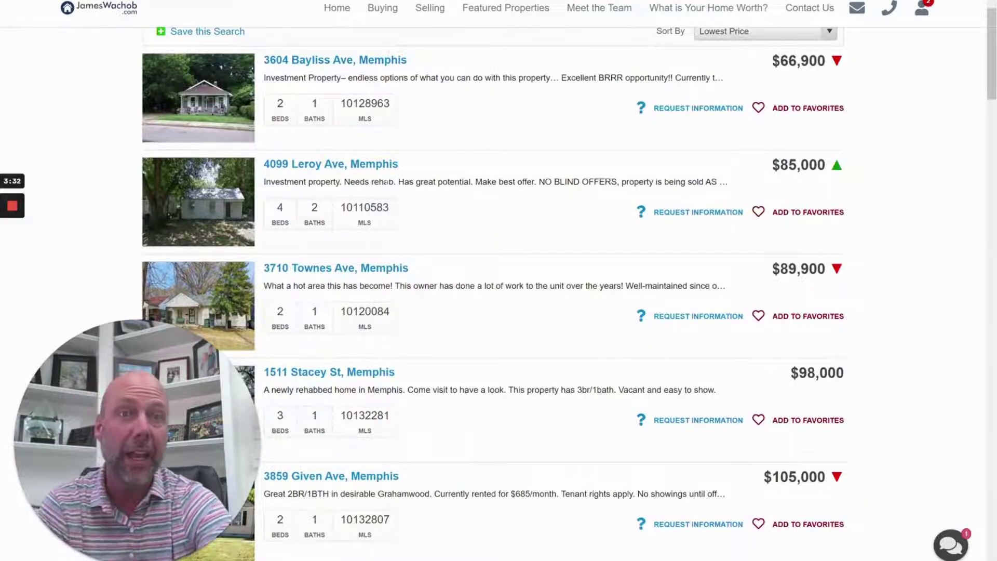
pyautogui.moveTo(562, 78); pyautogui.dragTo(674, 89)
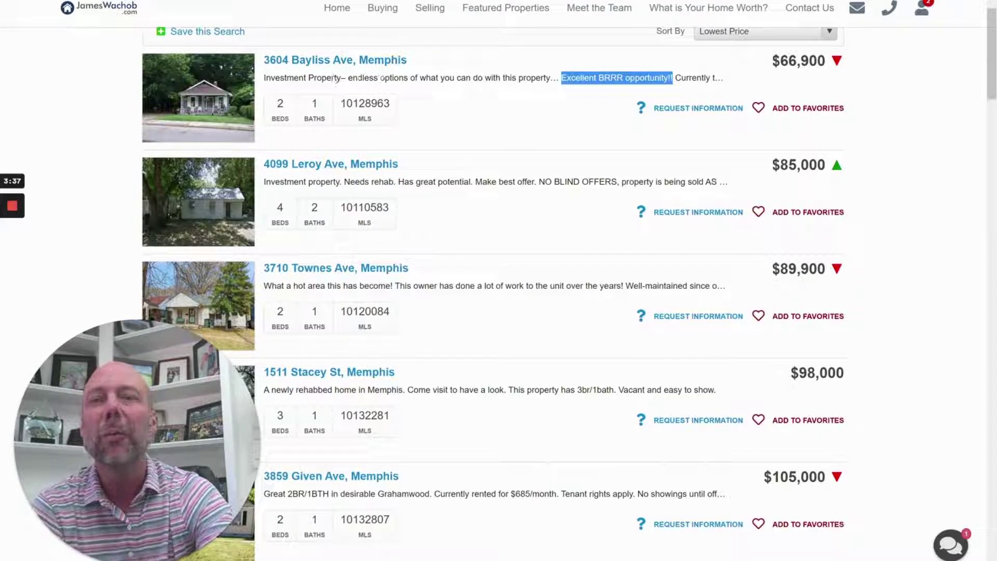
pyautogui.click(334, 78)
pyautogui.scroll(-1, 372, 96)
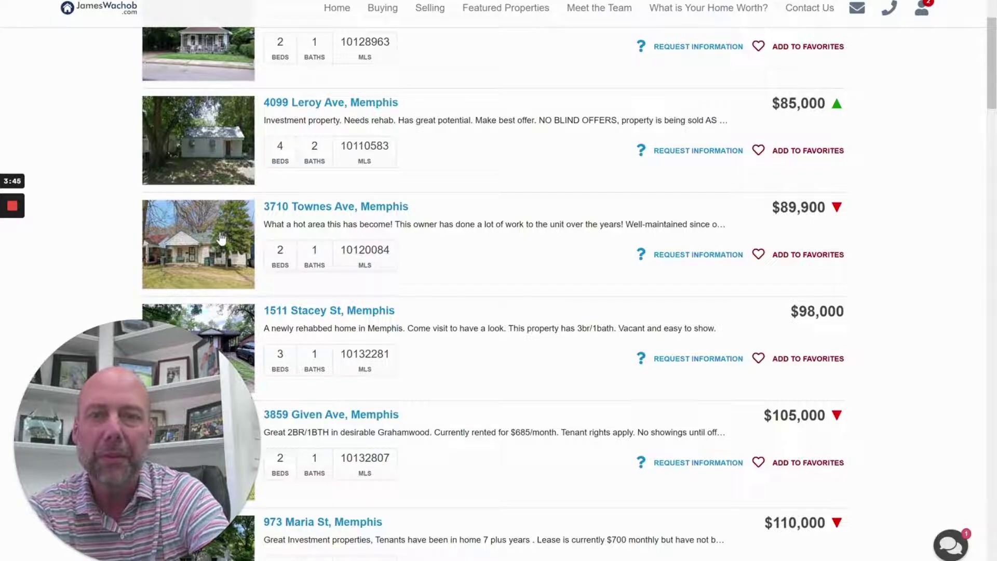
pyautogui.click(295, 209)
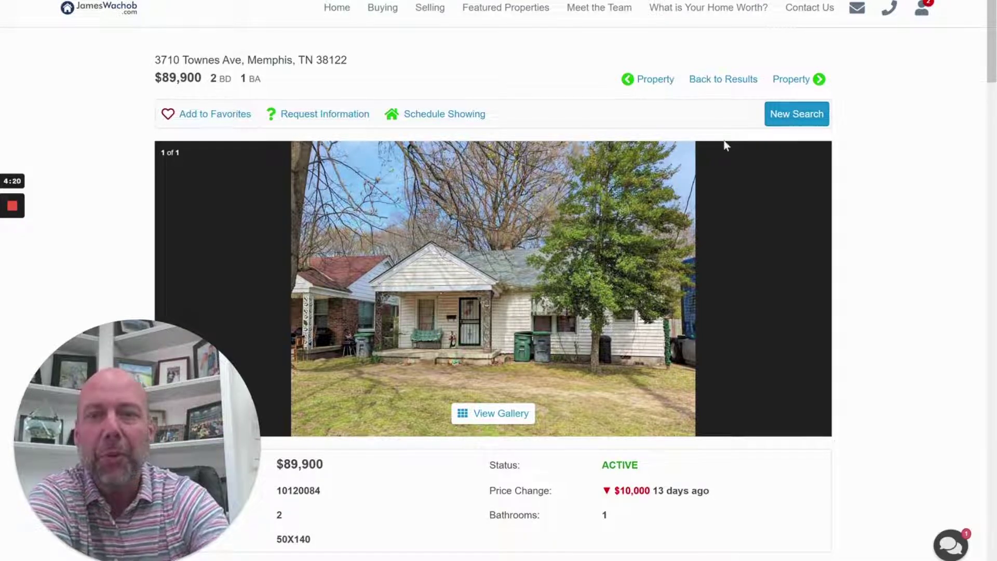
pyautogui.scroll(-7, 498, 239)
pyautogui.scroll(-2, 479, 281)
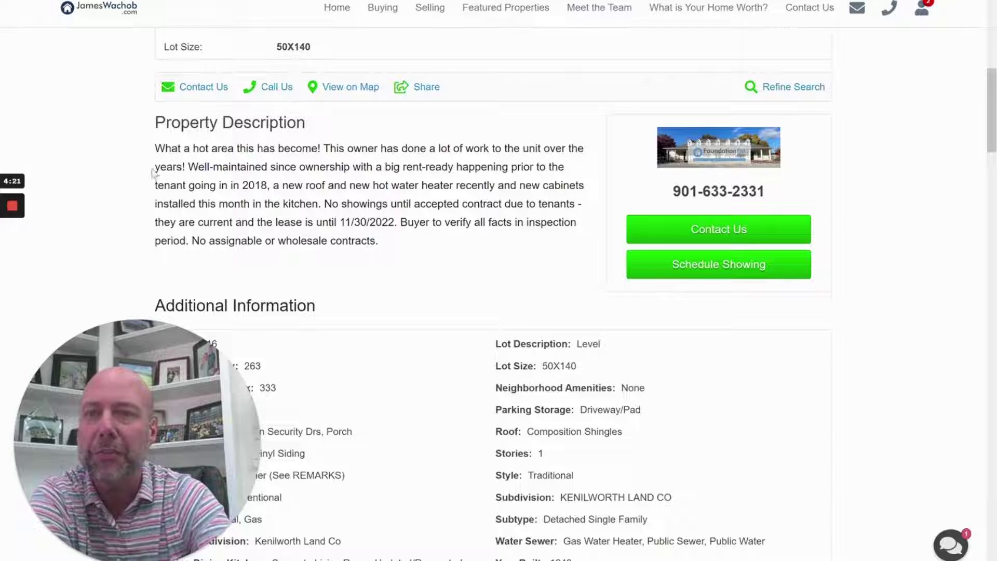
pyautogui.moveTo(165, 149); pyautogui.dragTo(295, 149)
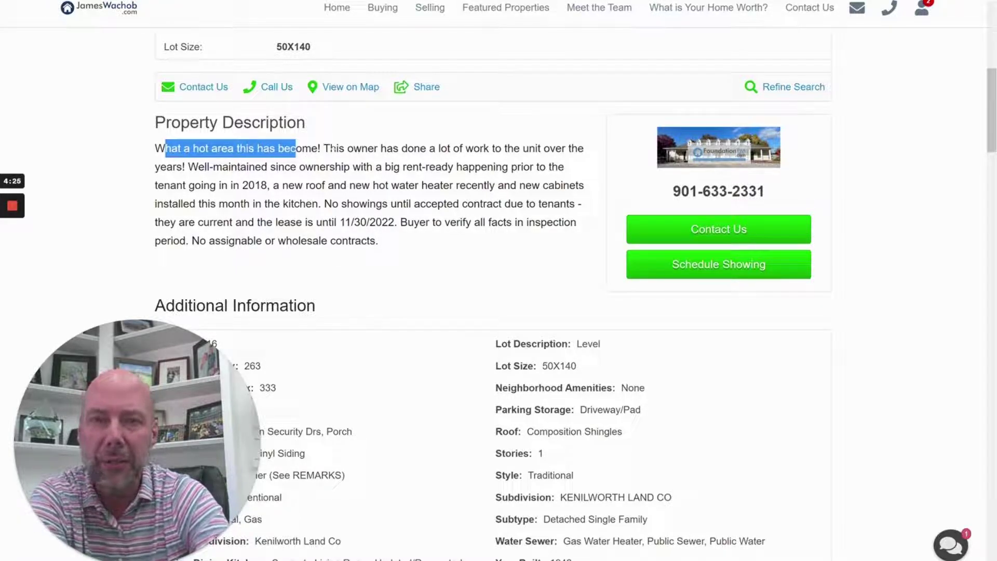
pyautogui.click(299, 155)
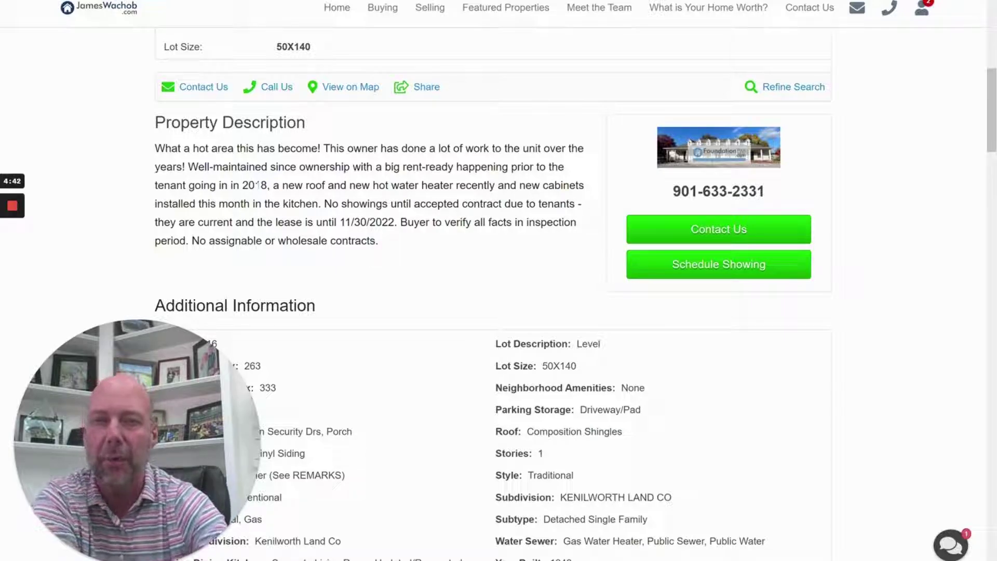
pyautogui.scroll(5, 257, 187)
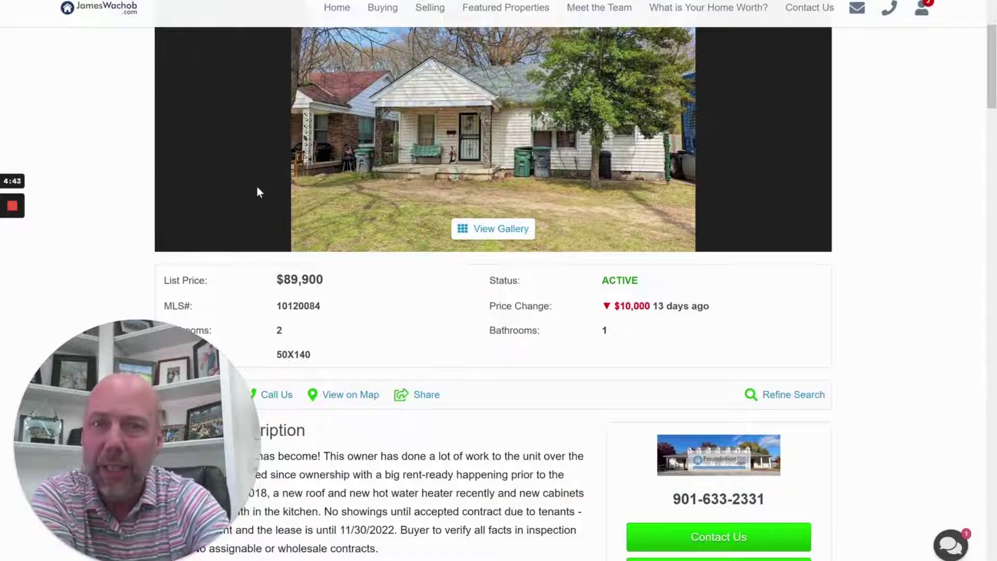
pyautogui.scroll(-2, 256, 187)
pyautogui.scroll(-2, 257, 188)
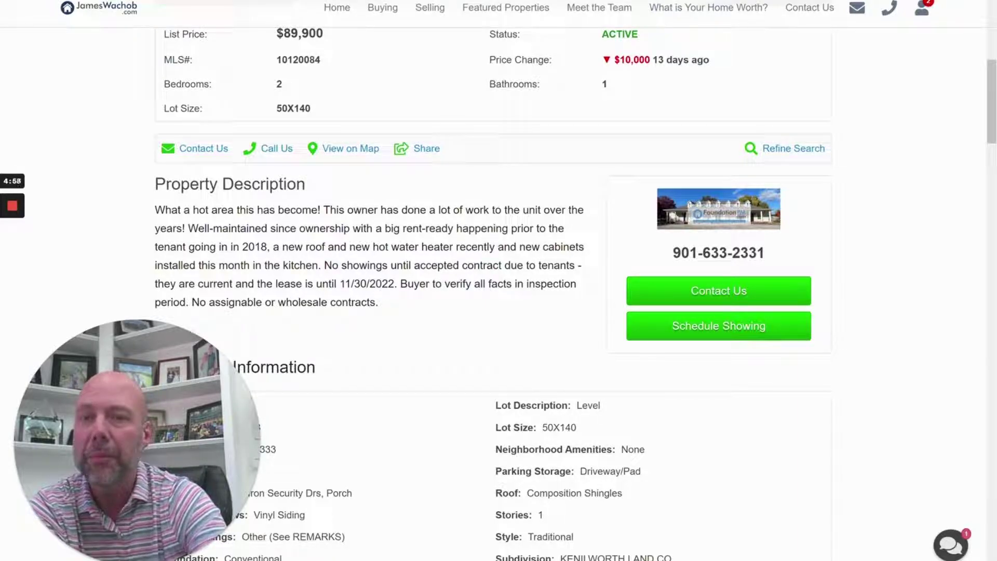
pyautogui.moveTo(344, 284); pyautogui.dragTo(408, 284)
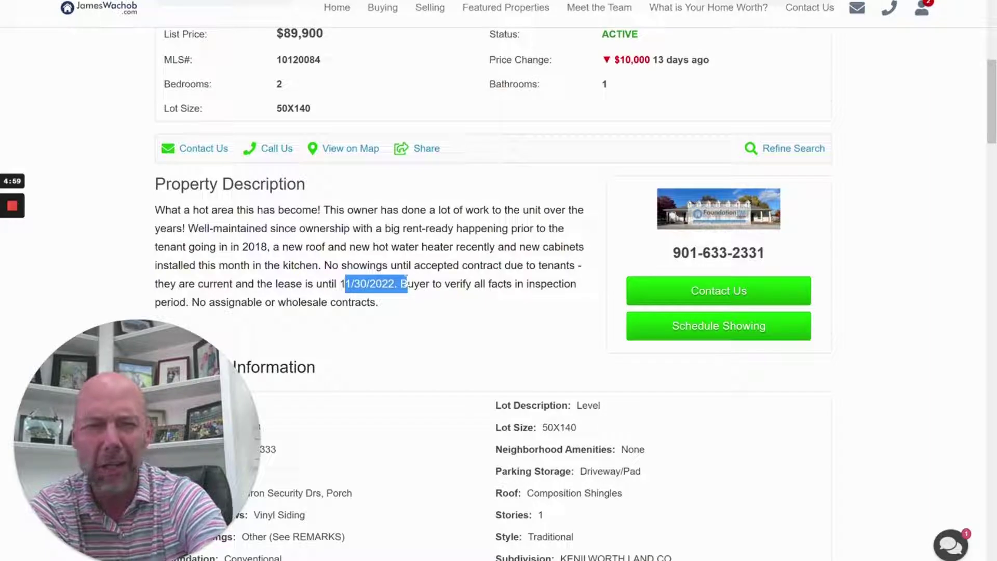
pyautogui.click(408, 284)
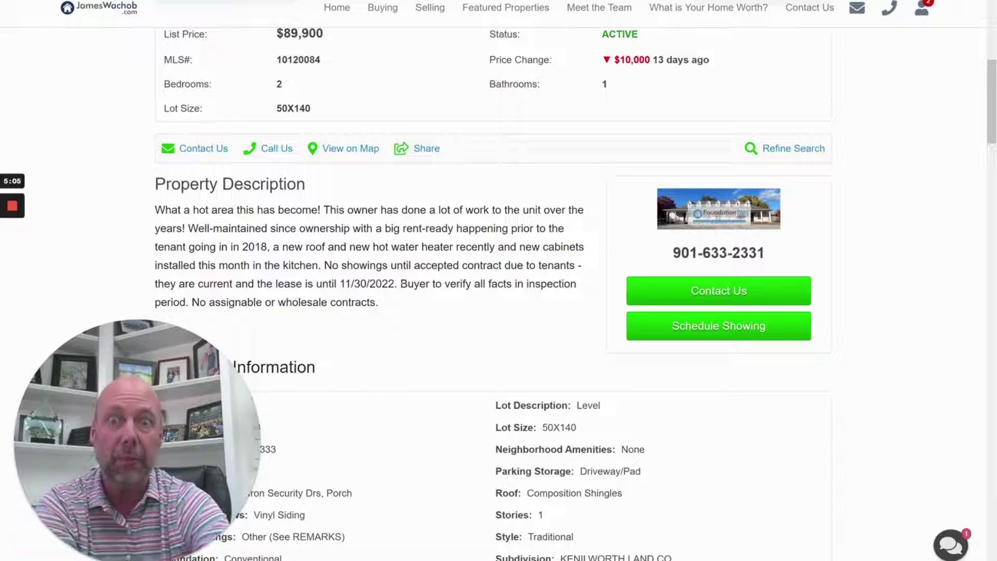
pyautogui.moveTo(340, 284); pyautogui.dragTo(394, 283)
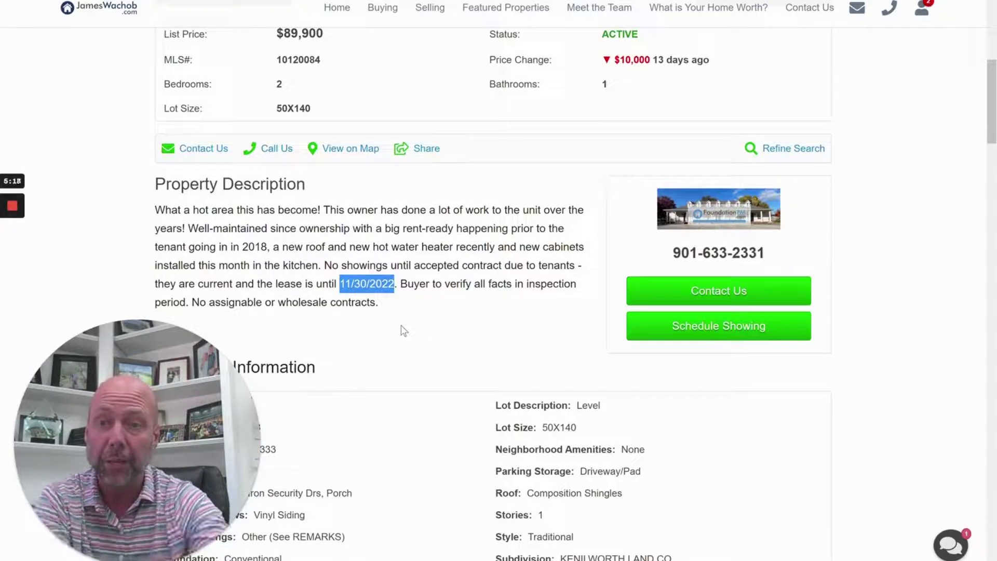
pyautogui.click(538, 335)
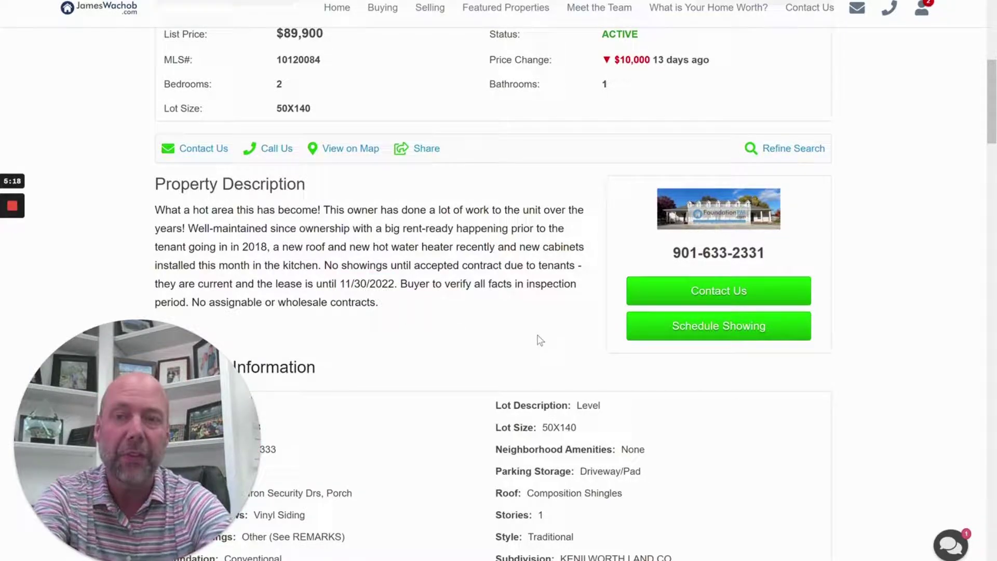
# Ask the agent via chat 'when is this lease expiring?' and minimize the chat
pyautogui.click(951, 548)
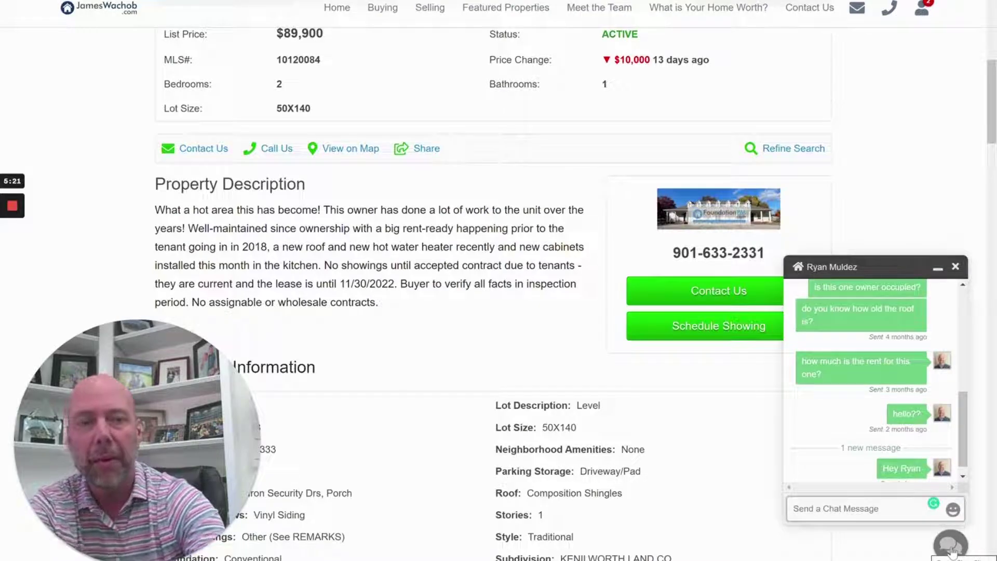
pyautogui.write('whe')
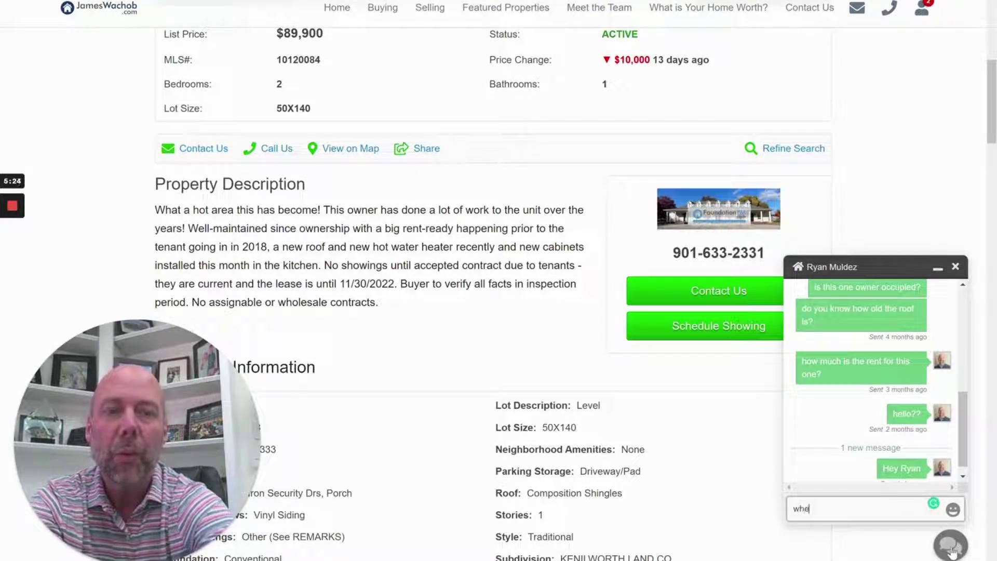
pyautogui.write('n is this leas')
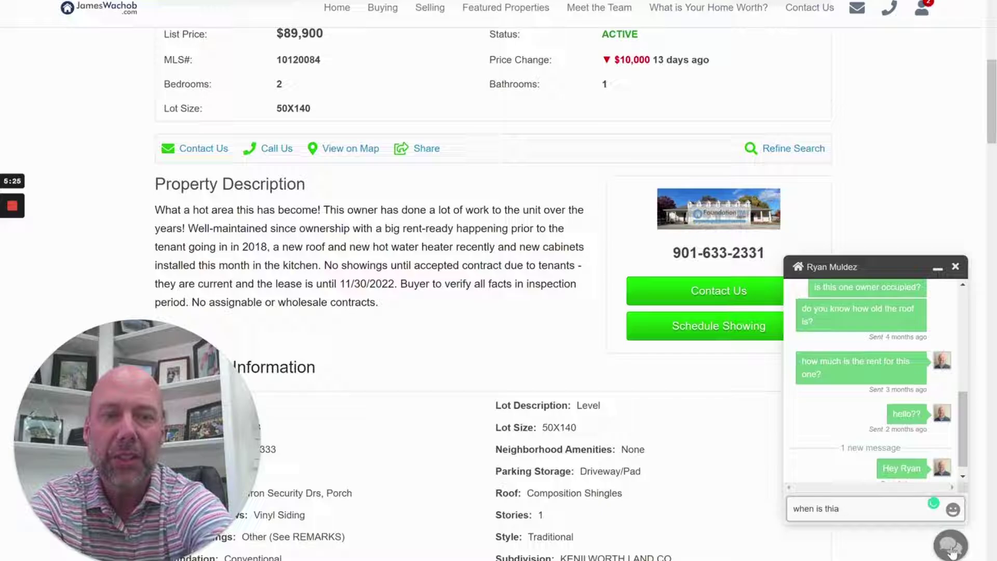
pyautogui.write('e e')
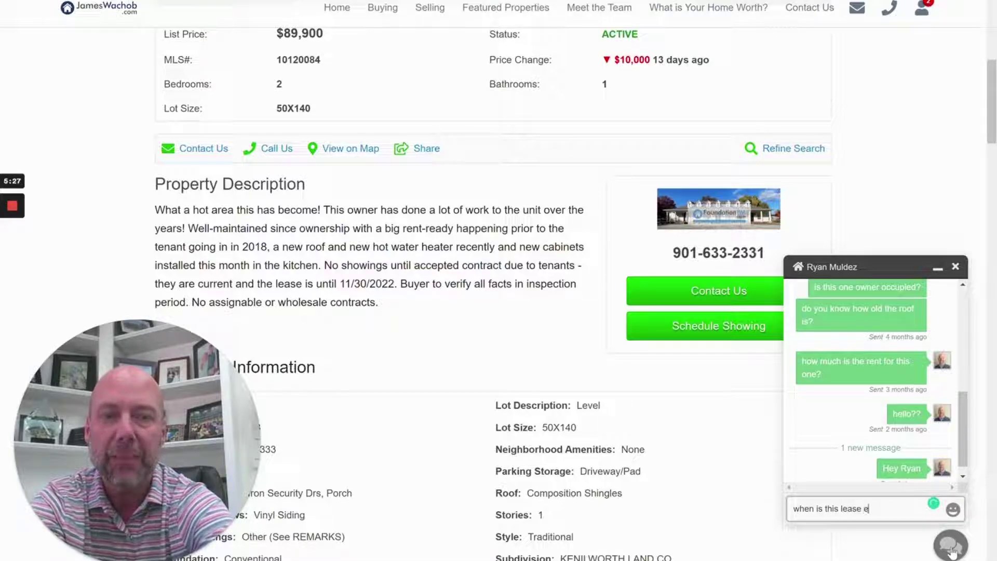
pyautogui.write('xpiring?')
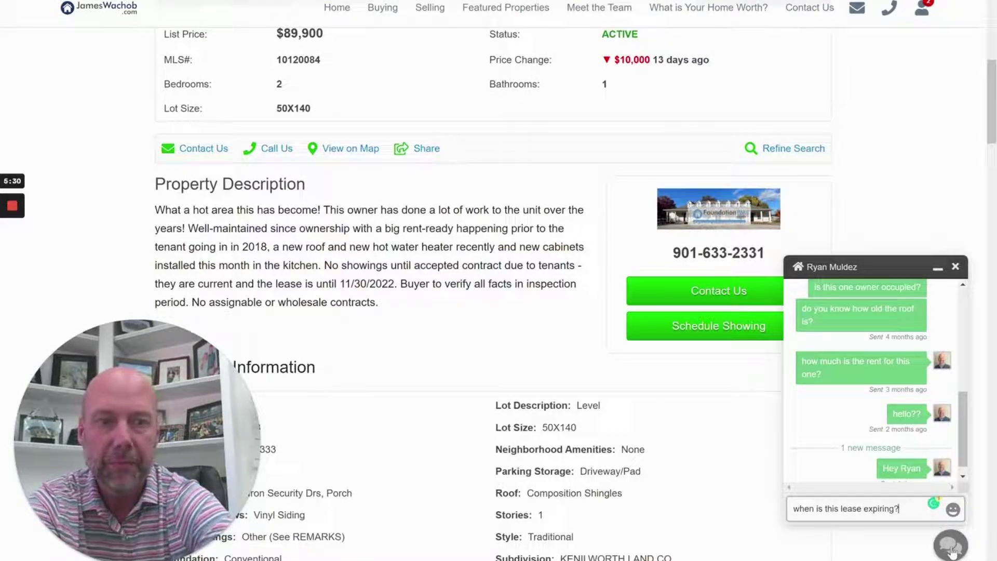
pyautogui.press('Return')
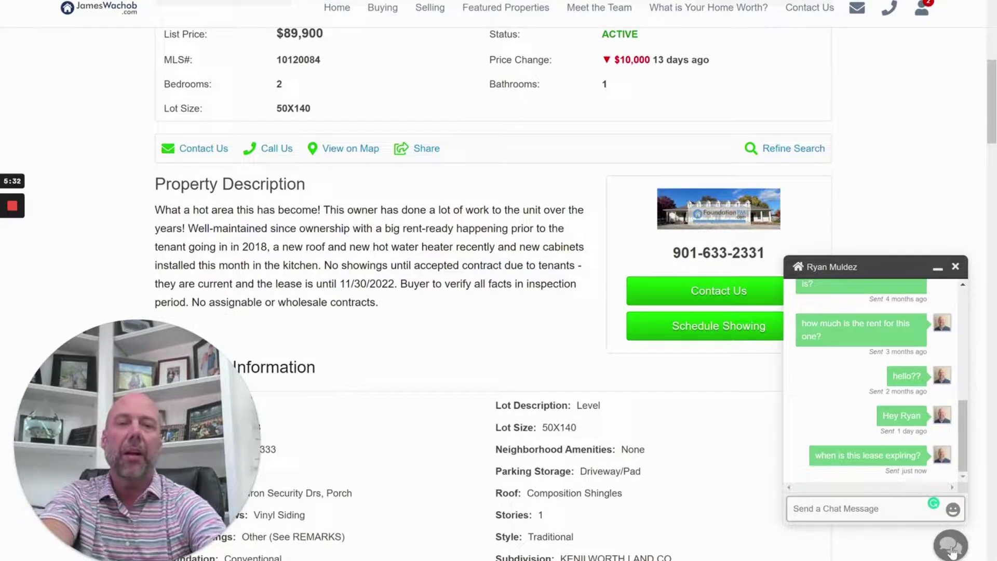
pyautogui.click(938, 269)
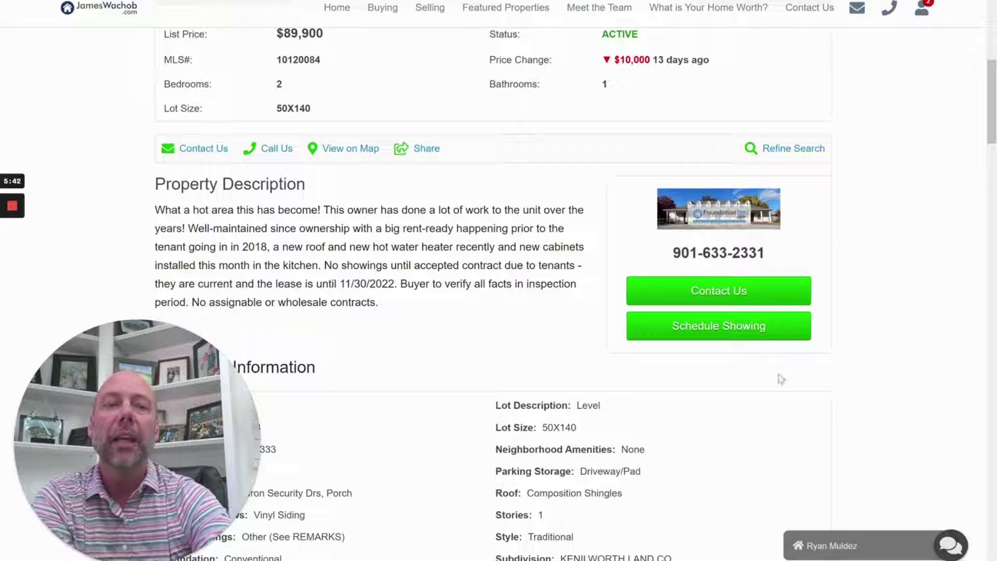
pyautogui.scroll(3, 589, 272)
pyautogui.scroll(-3, 547, 253)
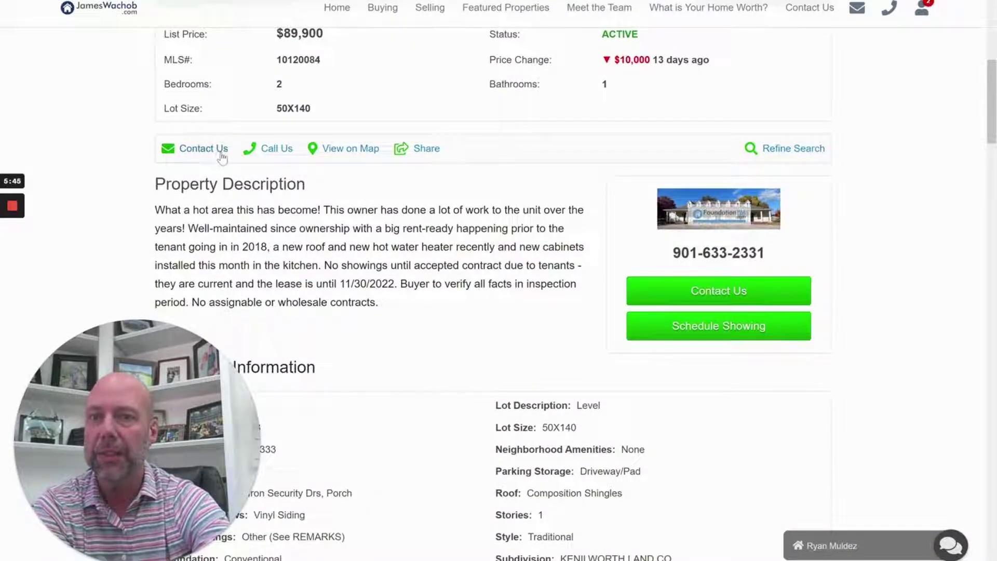
pyautogui.scroll(7, 509, 194)
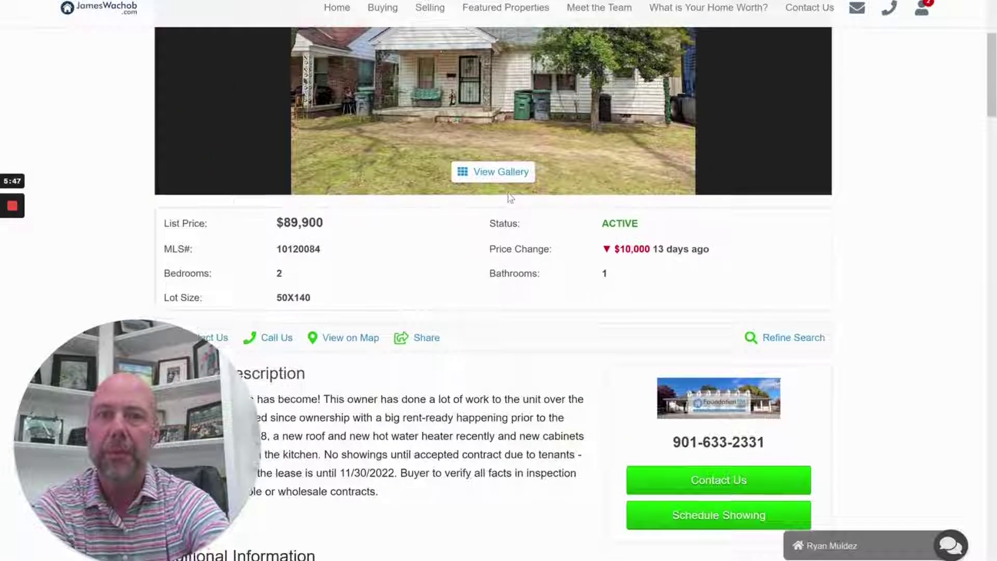
# Fill the Contact Us form with the saved phone number and append '- when is this lease expiring?' to the comments
pyautogui.click(332, 115)
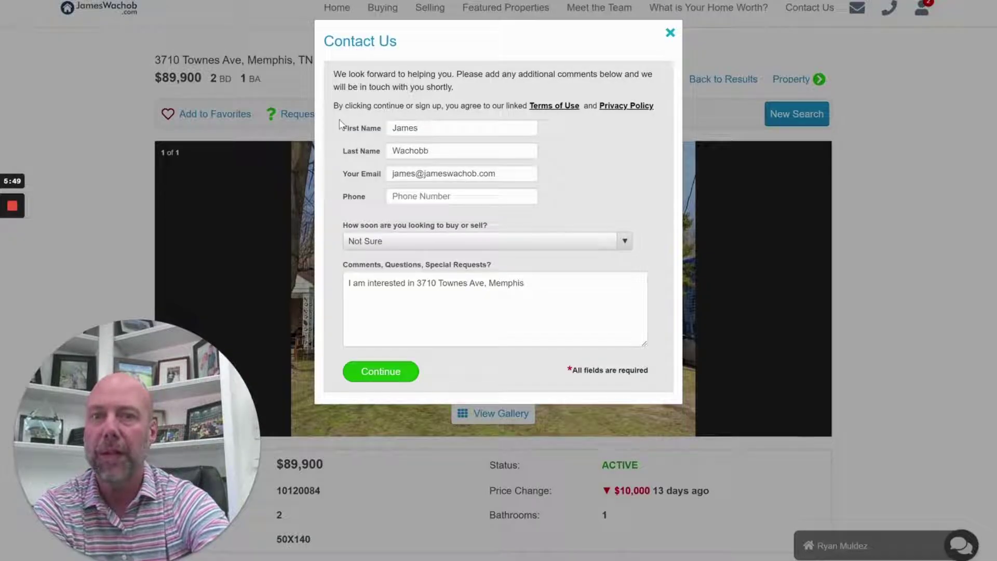
pyautogui.click(446, 196)
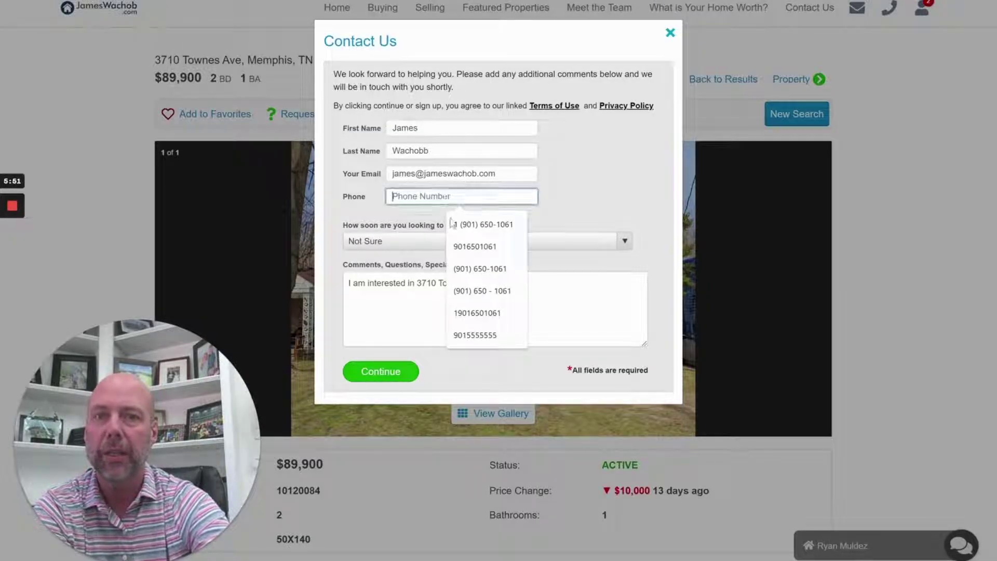
pyautogui.click(475, 245)
pyautogui.click(426, 284)
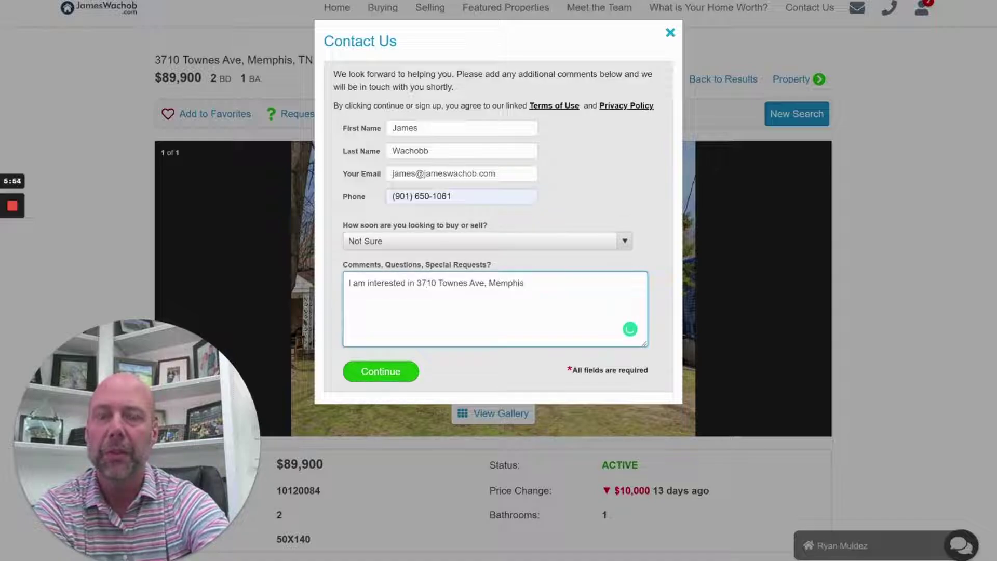
pyautogui.press('End')
pyautogui.write('- when is thi')
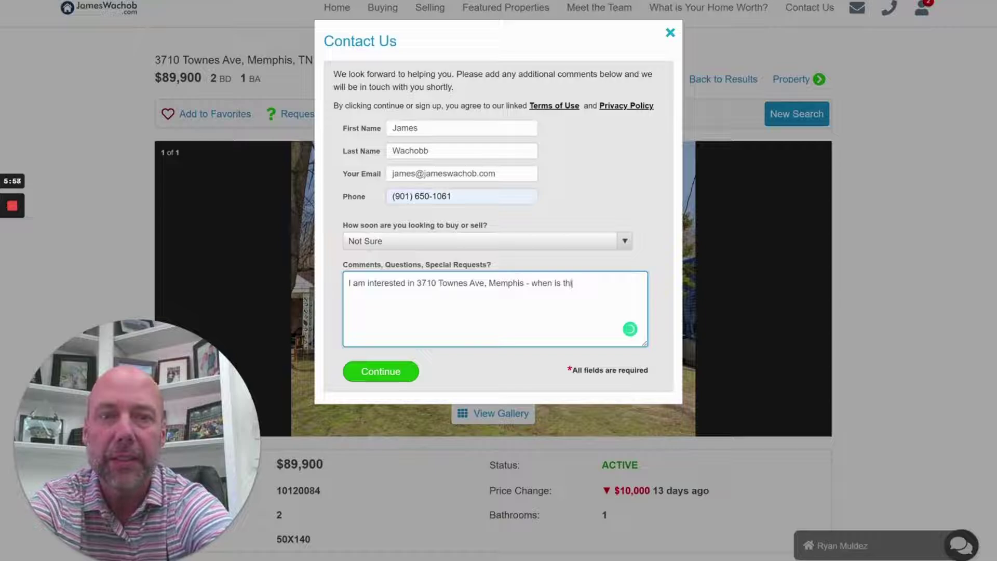
pyautogui.write('s lease exp')
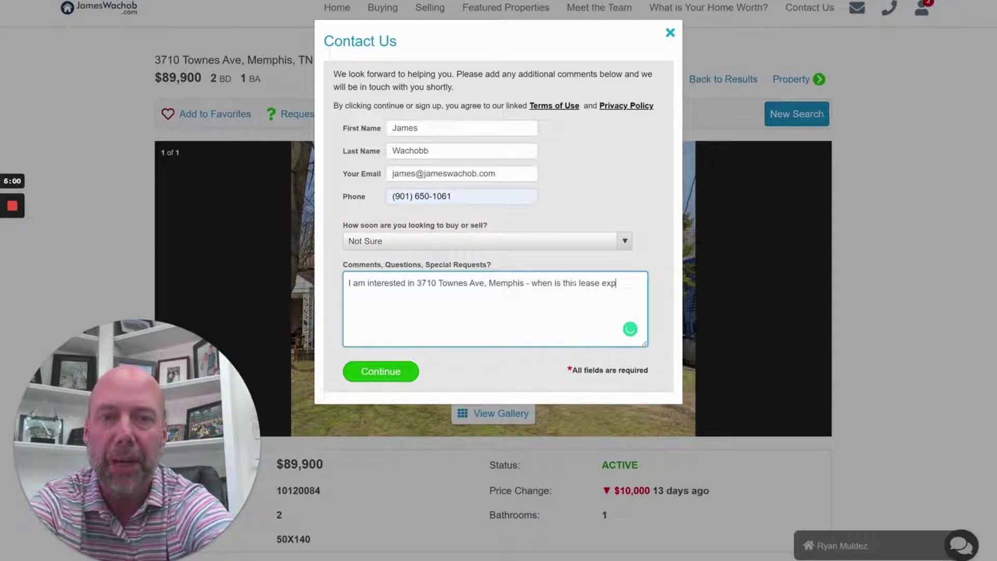
pyautogui.write('iring')
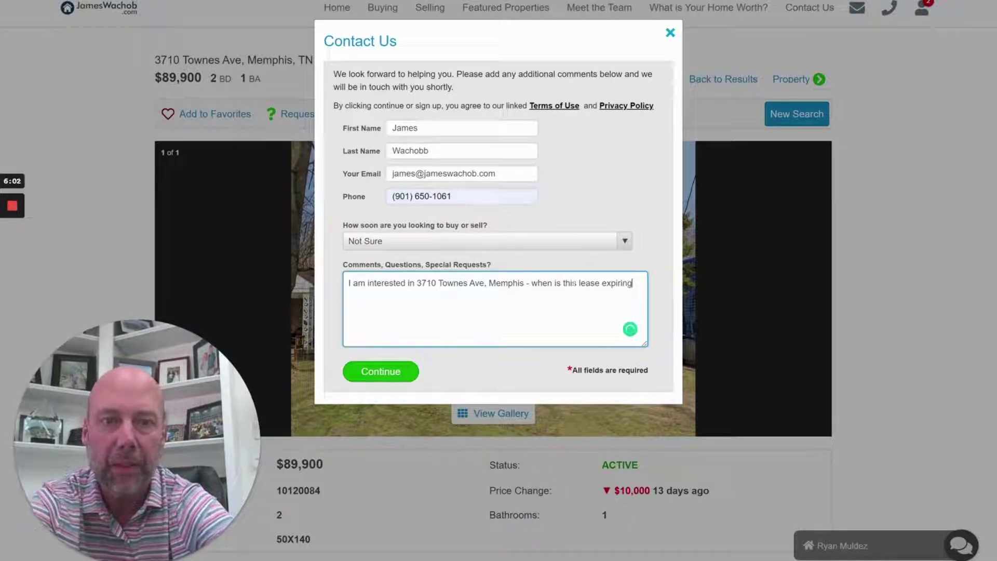
pyautogui.write('?')
# Submit the contact request and scroll down to the property description
pyautogui.click(397, 372)
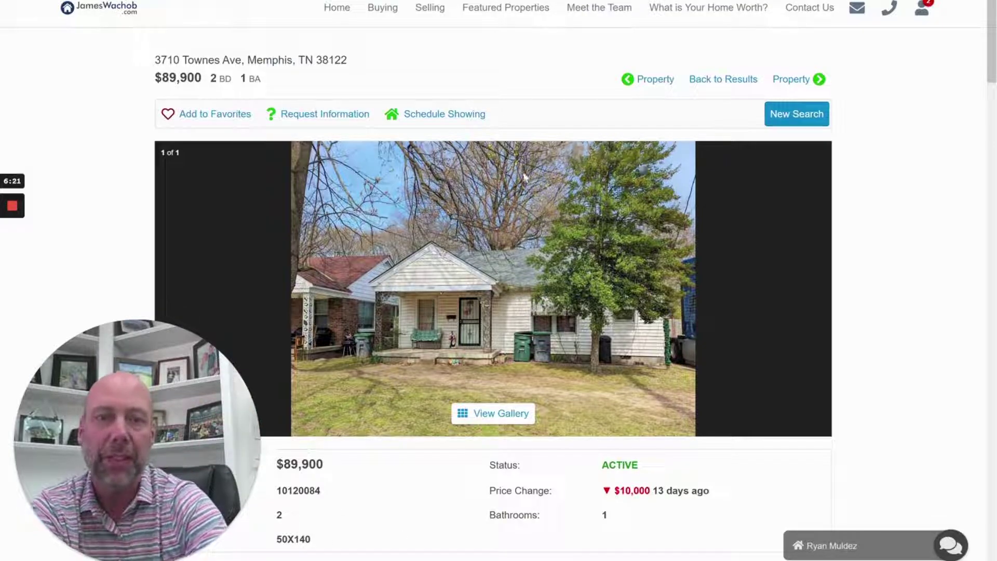
pyautogui.scroll(-3, 606, 269)
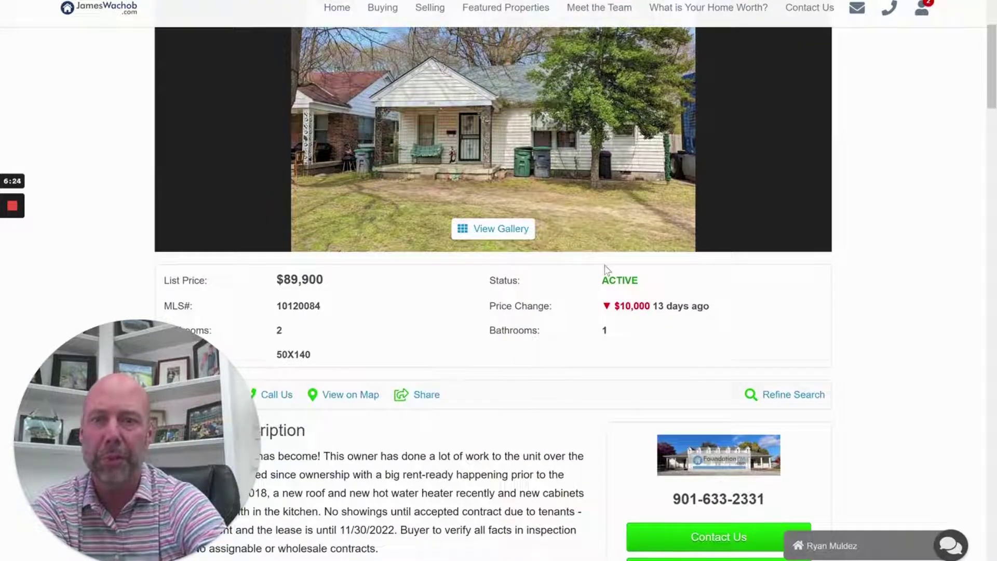
pyautogui.scroll(-1, 606, 270)
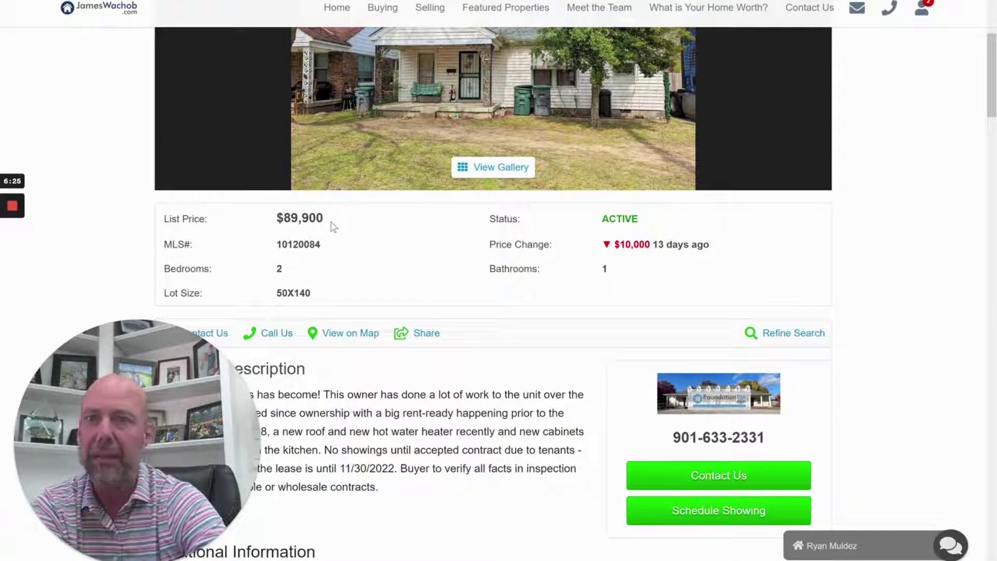
pyautogui.scroll(-2, 352, 252)
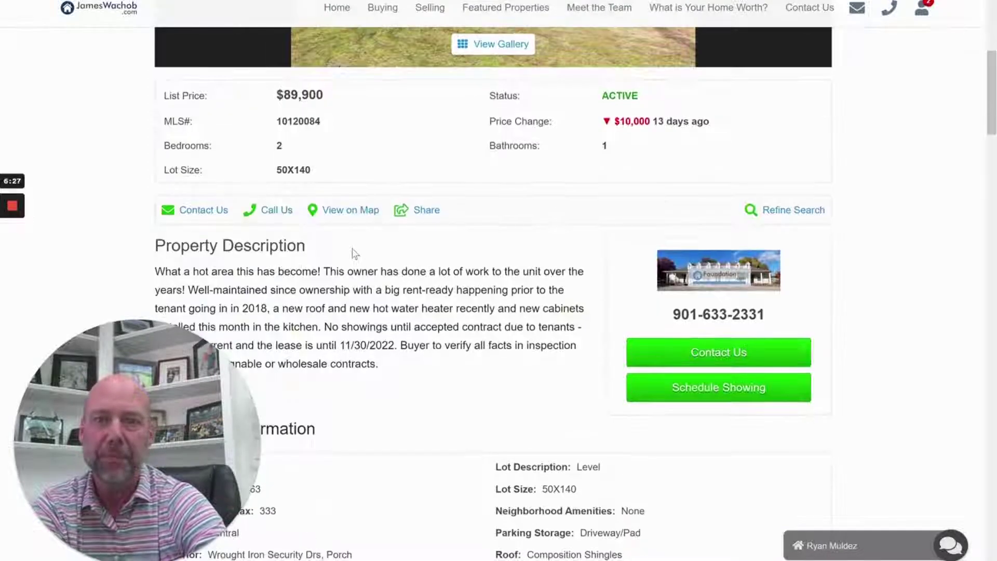
pyautogui.tripleClick(350, 341)
pyautogui.click(353, 343)
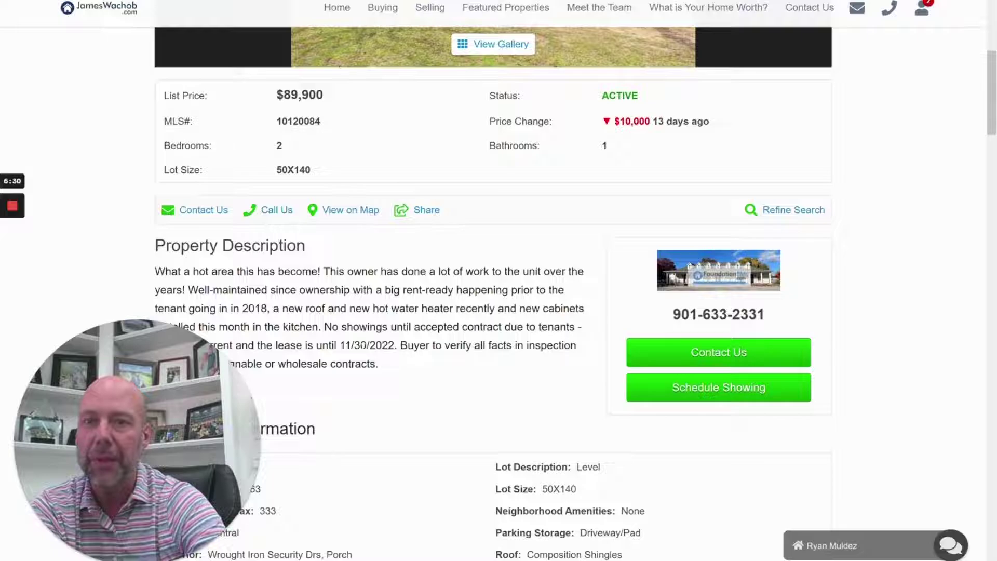
pyautogui.scroll(-2, 362, 345)
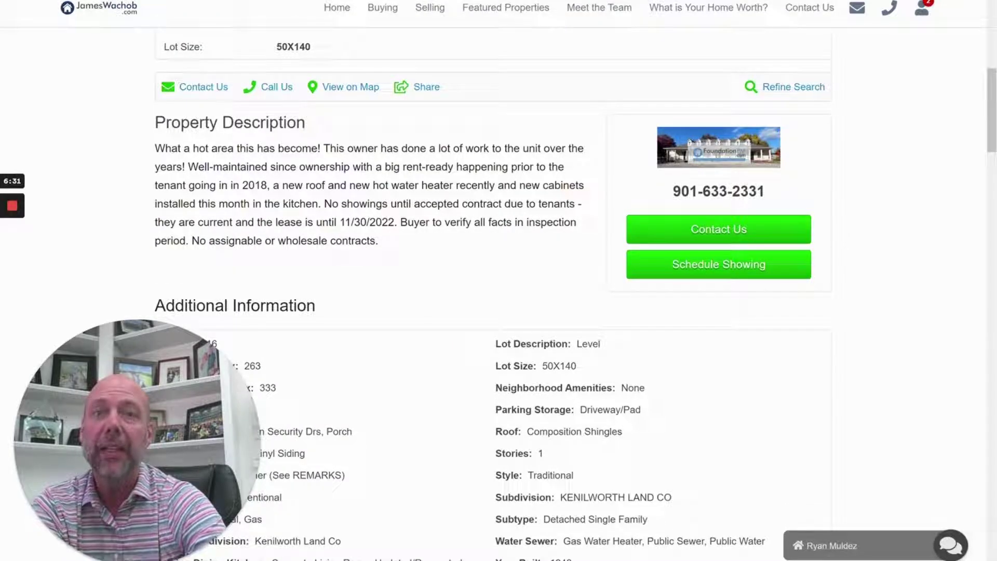
# Highlight the 11/30/2022 lease end date, then select the listing's address line at the top
pyautogui.moveTo(396, 223); pyautogui.dragTo(339, 224)
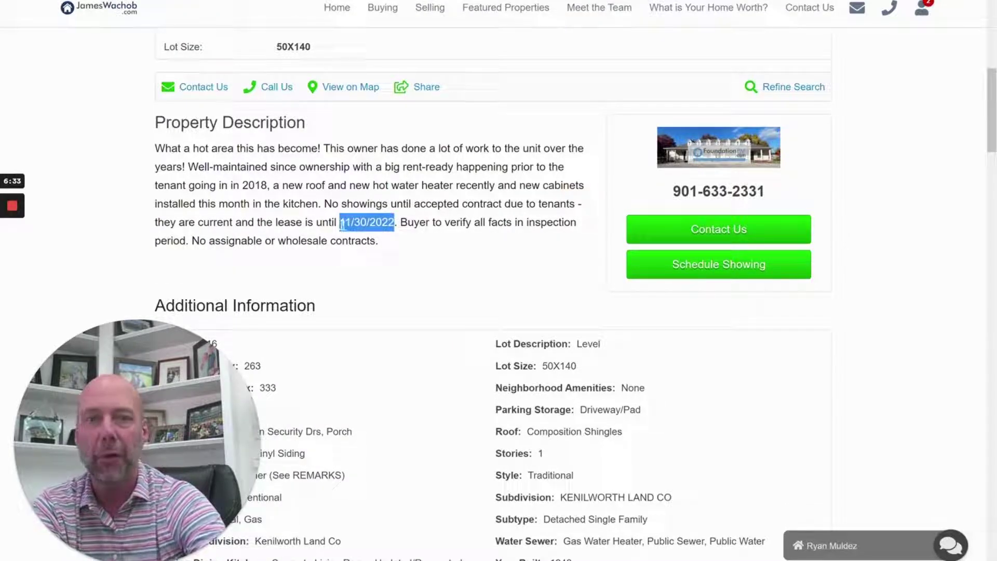
pyautogui.scroll(-3, 382, 276)
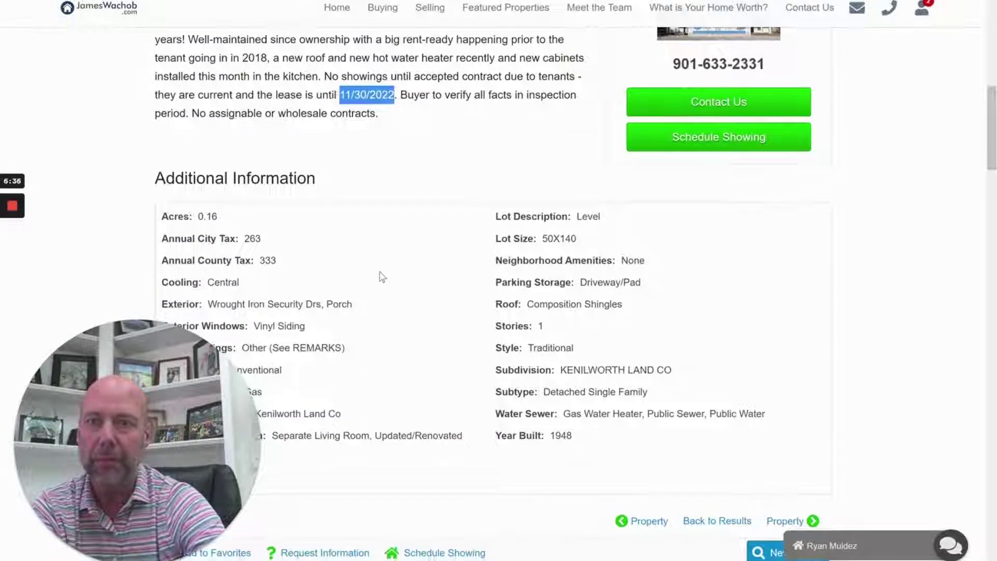
pyautogui.scroll(-10, 381, 276)
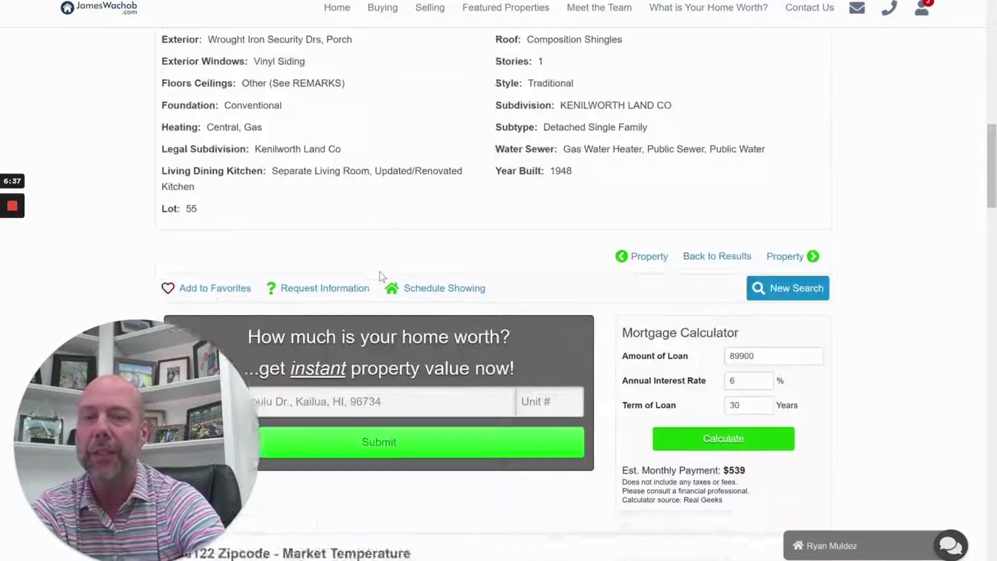
pyautogui.scroll(15, 382, 277)
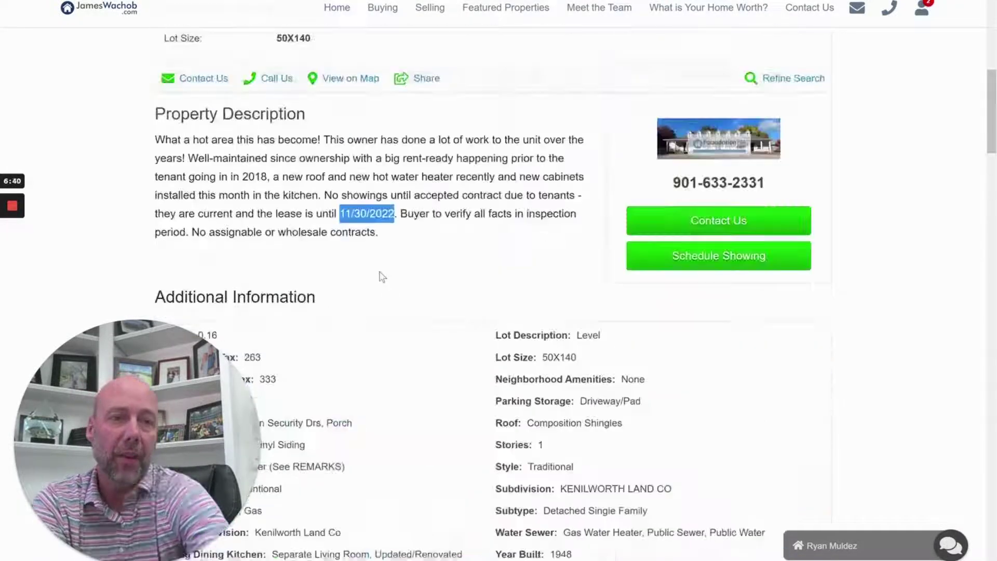
pyautogui.scroll(-4, 382, 276)
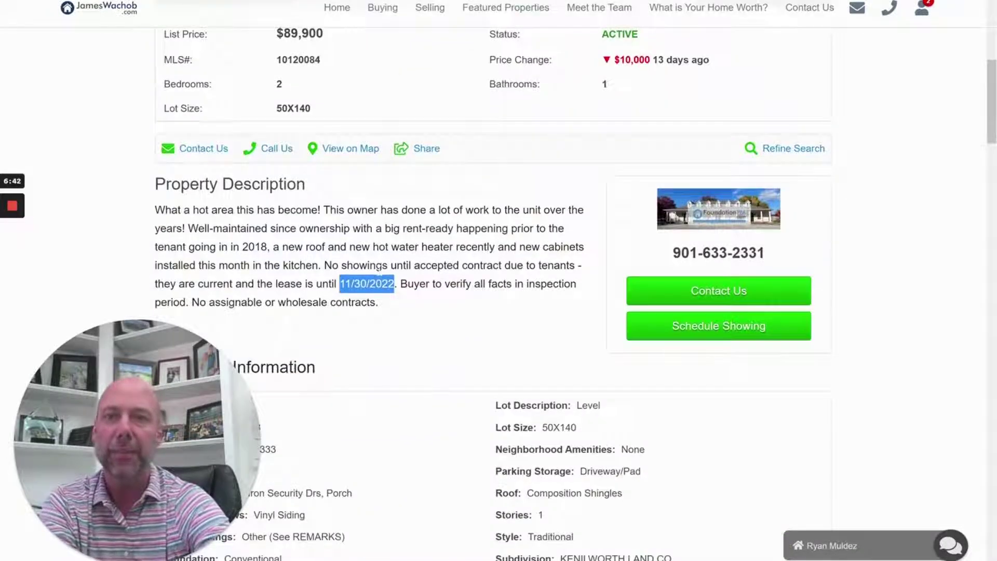
pyautogui.click(382, 276)
pyautogui.scroll(4, 383, 273)
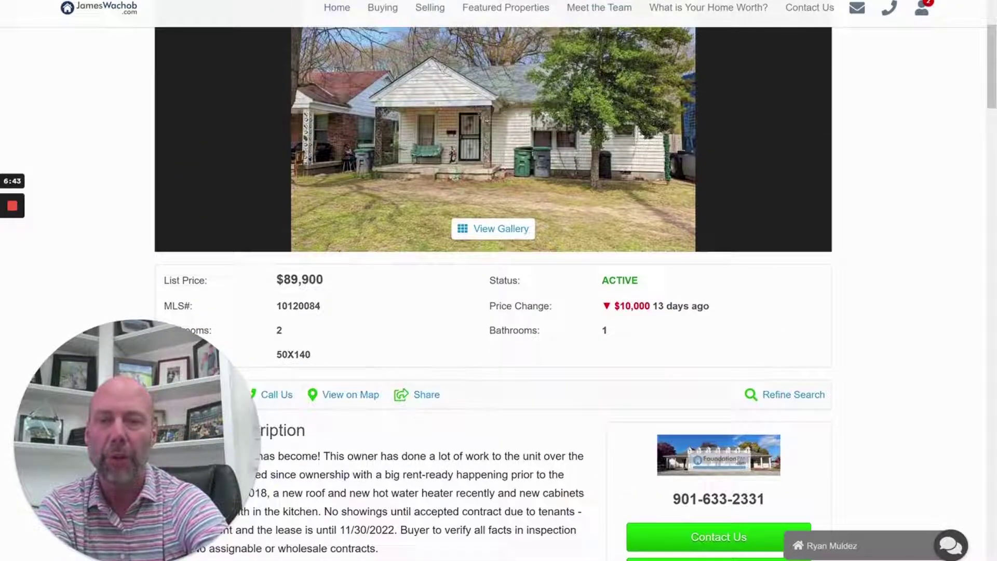
pyautogui.scroll(-1, 385, 268)
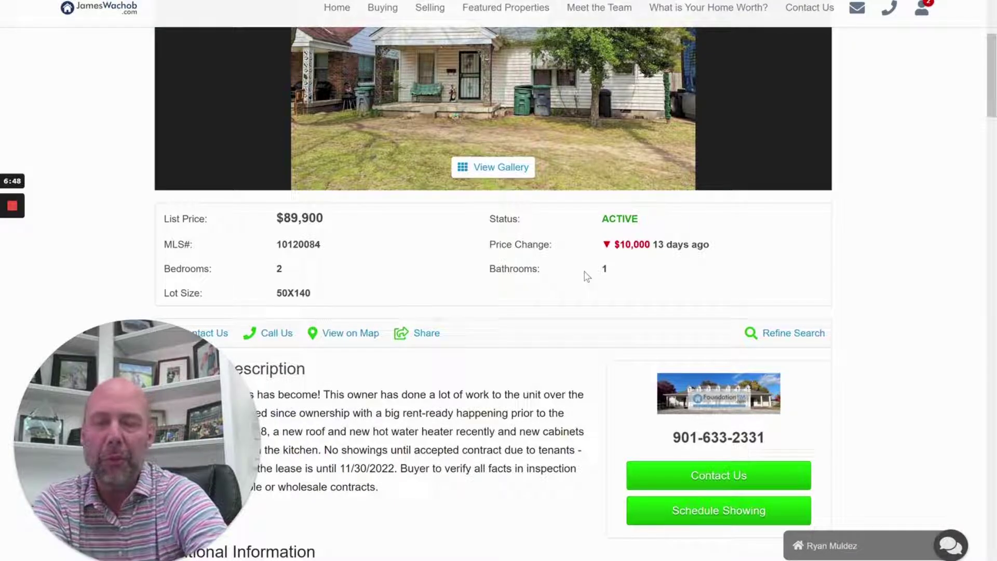
pyautogui.scroll(5, 476, 318)
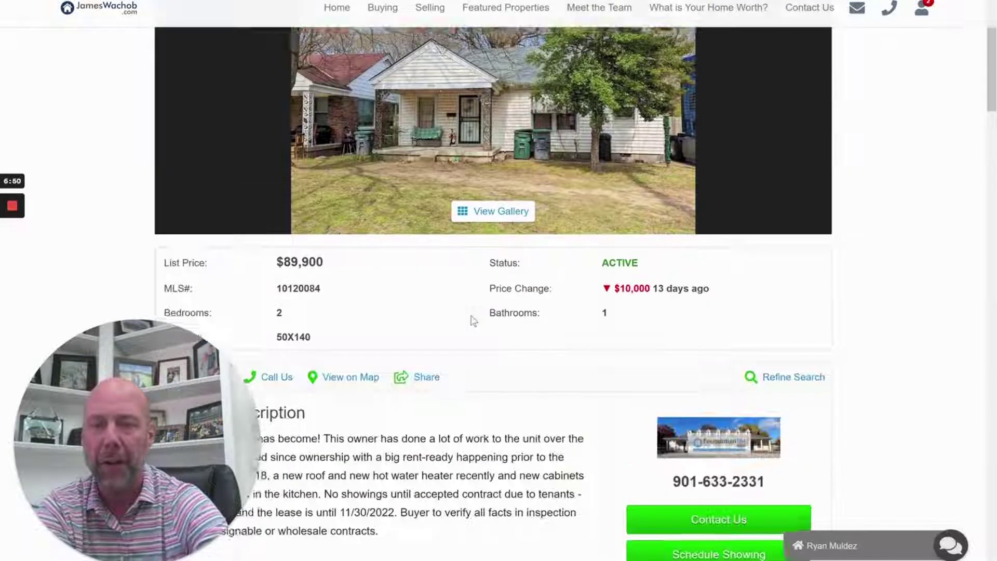
pyautogui.tripleClick(249, 60)
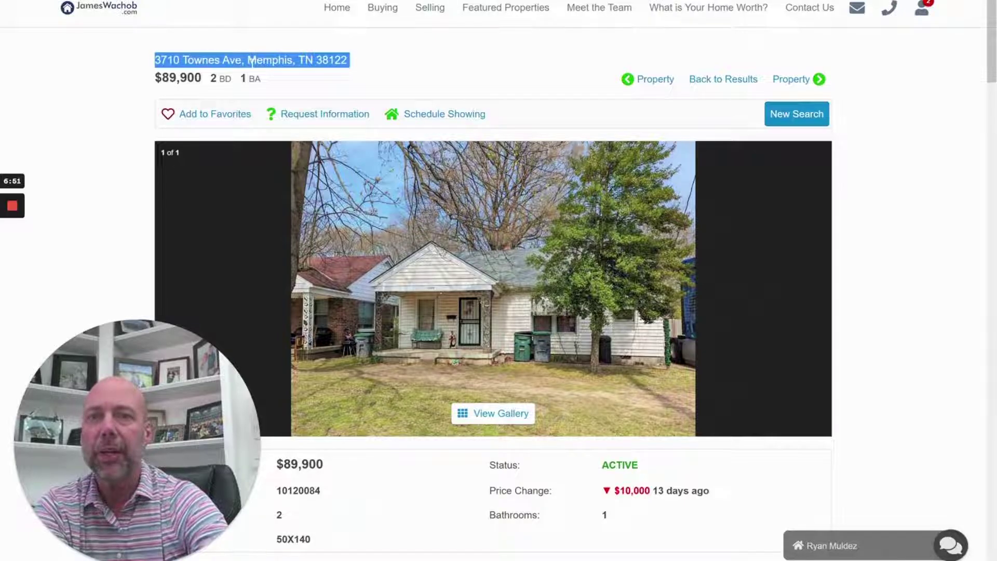
pyautogui.rightClick(254, 66)
pyautogui.click(276, 105)
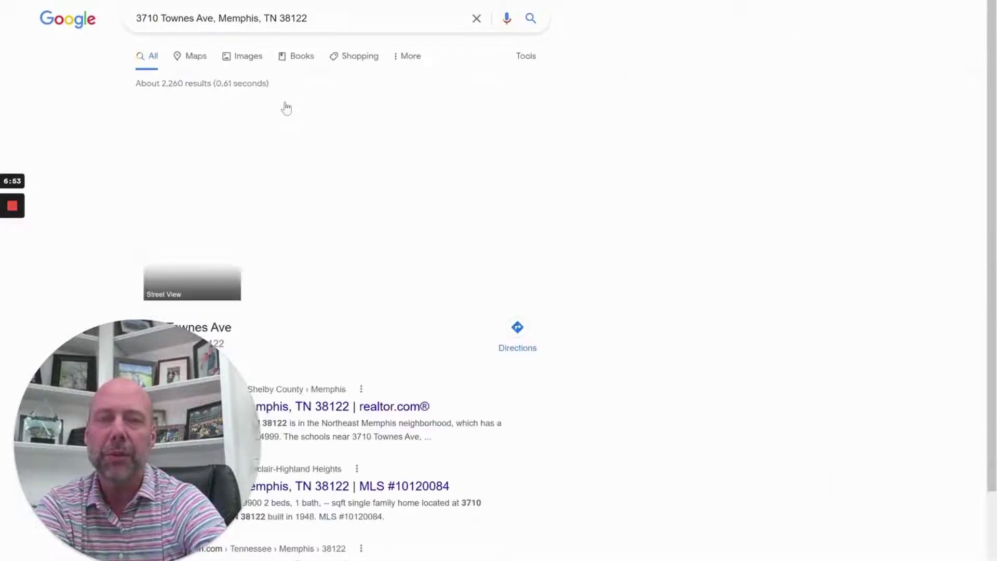
pyautogui.scroll(-3, 409, 268)
pyautogui.scroll(1, 410, 267)
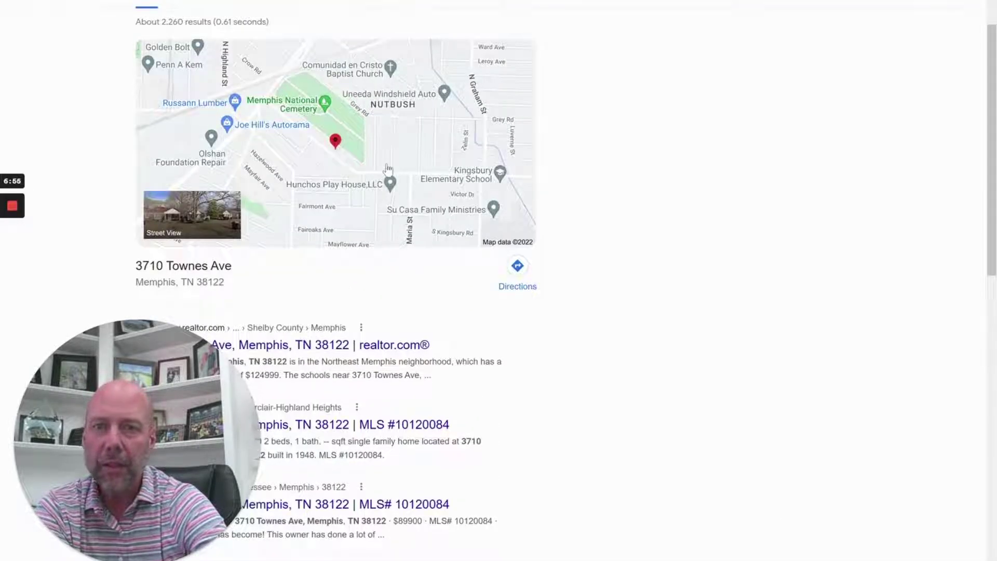
pyautogui.click(382, 135)
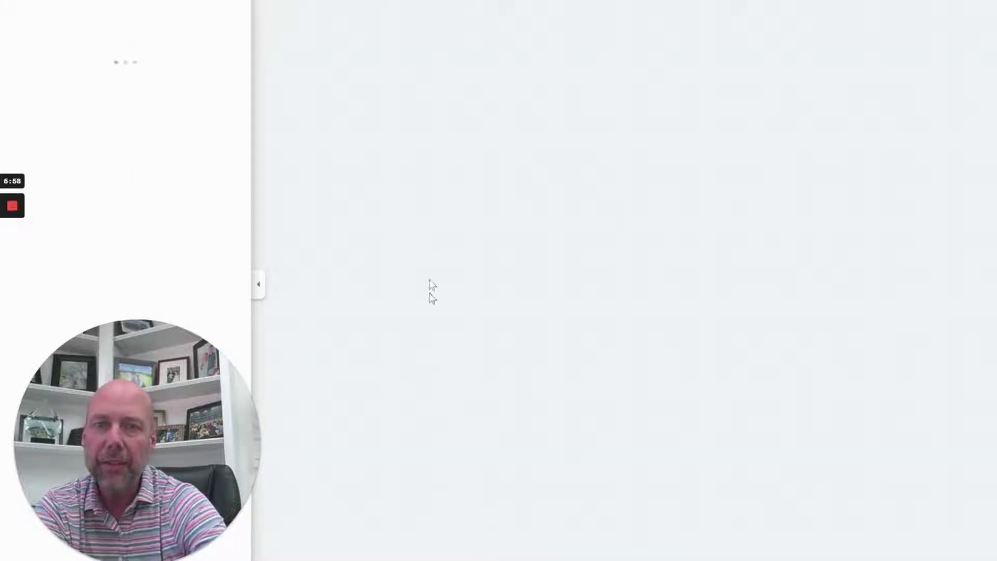
pyautogui.scroll(1, 508, 283)
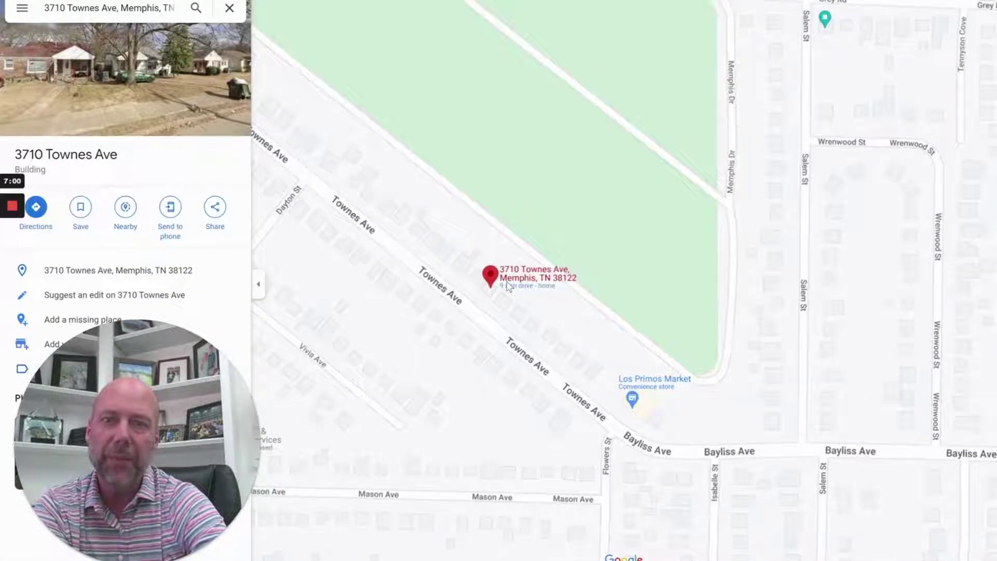
pyautogui.moveTo(537, 183)
pyautogui.mouseDown()
pyautogui.moveTo(584, 247)
pyautogui.moveTo(714, 351)
pyautogui.moveTo(779, 354)
pyautogui.mouseUp()
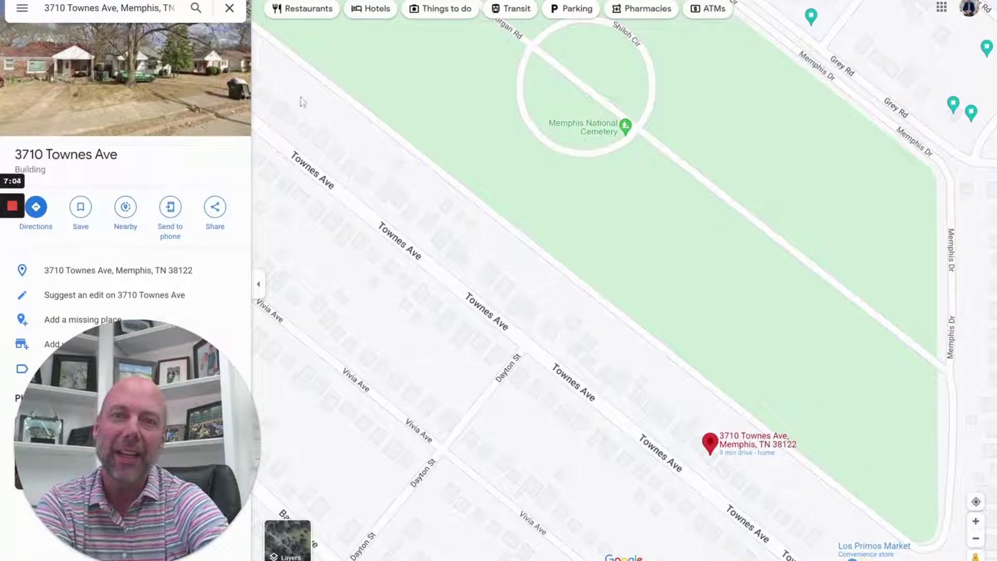
pyautogui.scroll(-1, 535, 212)
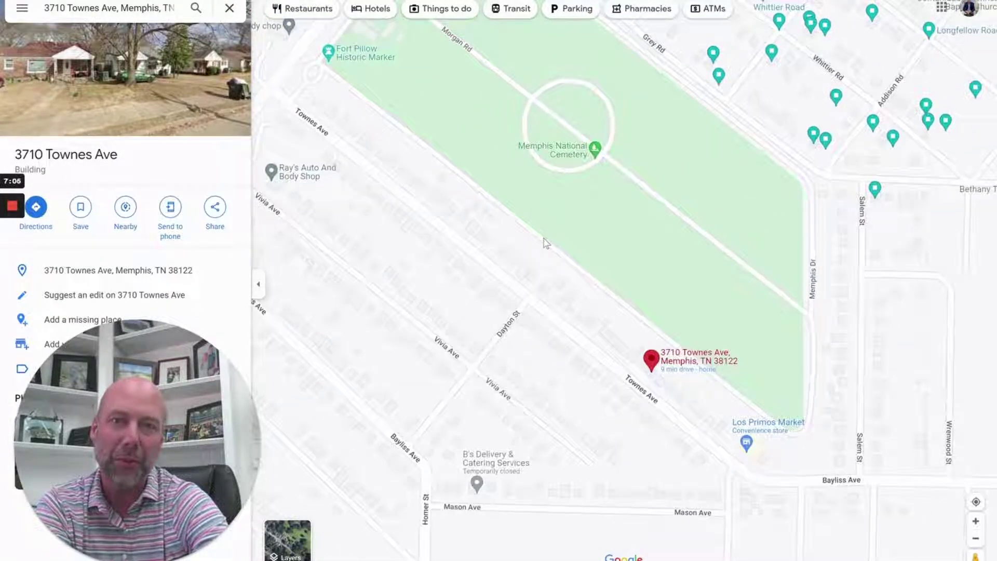
pyautogui.moveTo(546, 240); pyautogui.dragTo(610, 328)
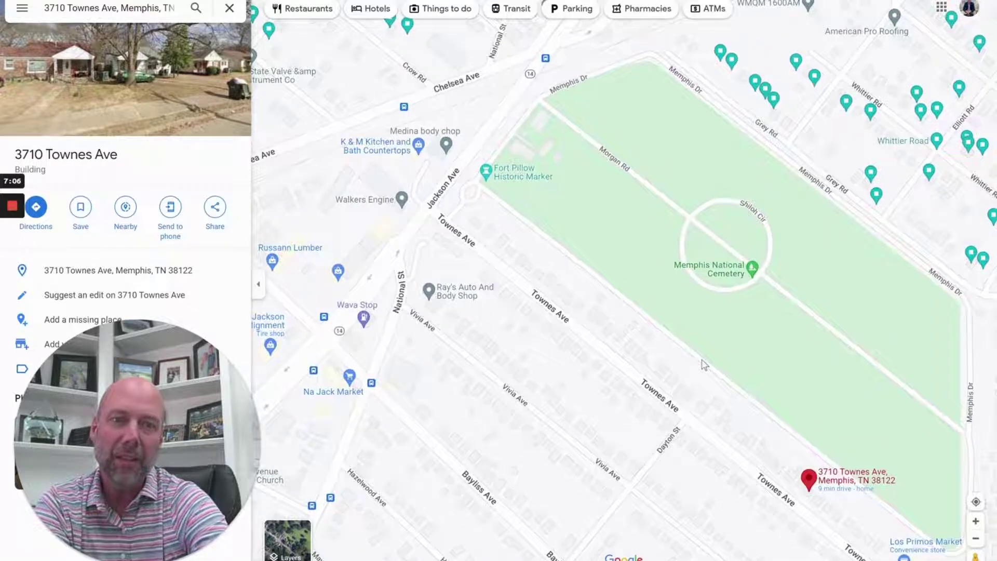
pyautogui.scroll(-1, 618, 346)
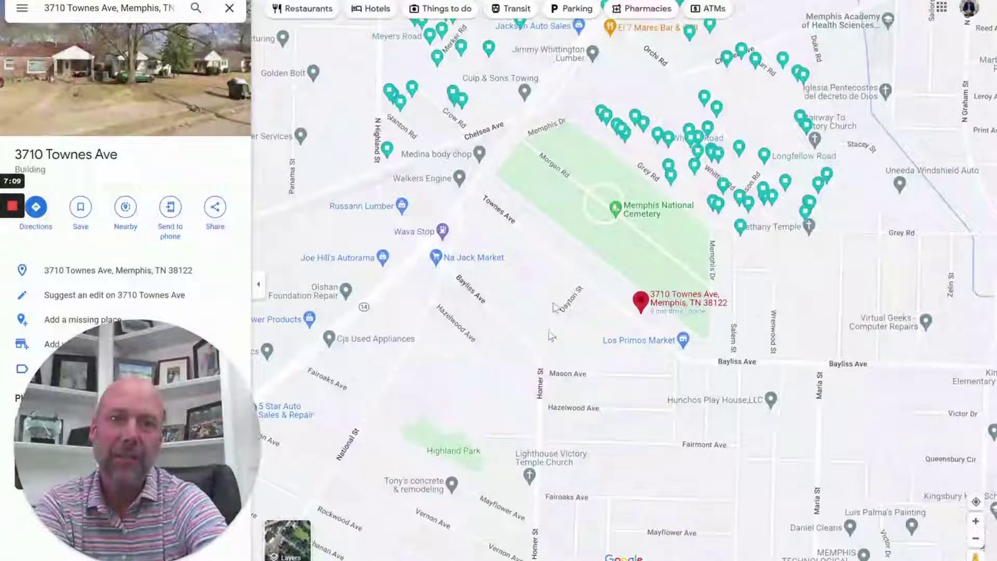
pyautogui.scroll(1, 569, 381)
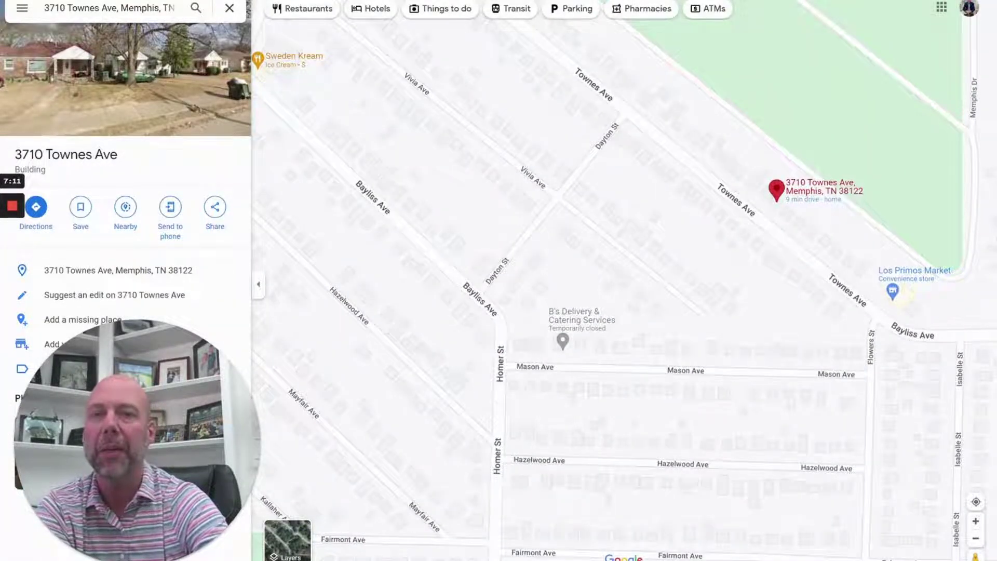
pyautogui.hotkey('alt', 'Tab')
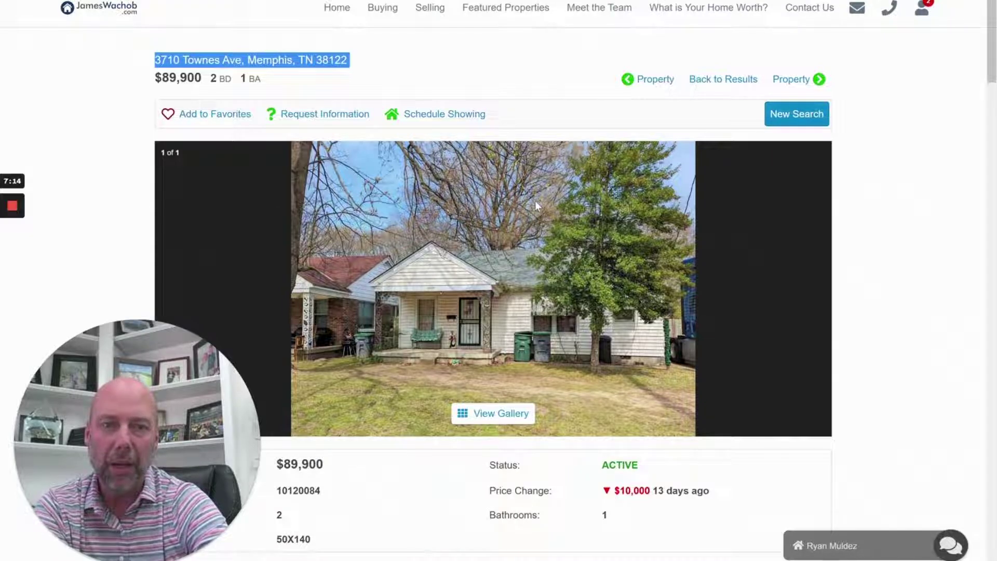
pyautogui.click(332, 120)
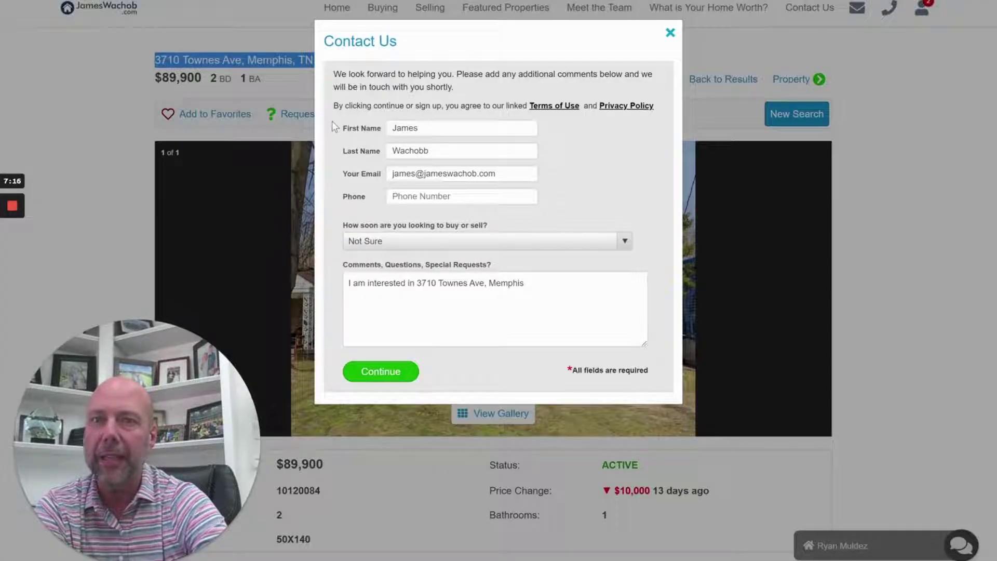
pyautogui.click(525, 283)
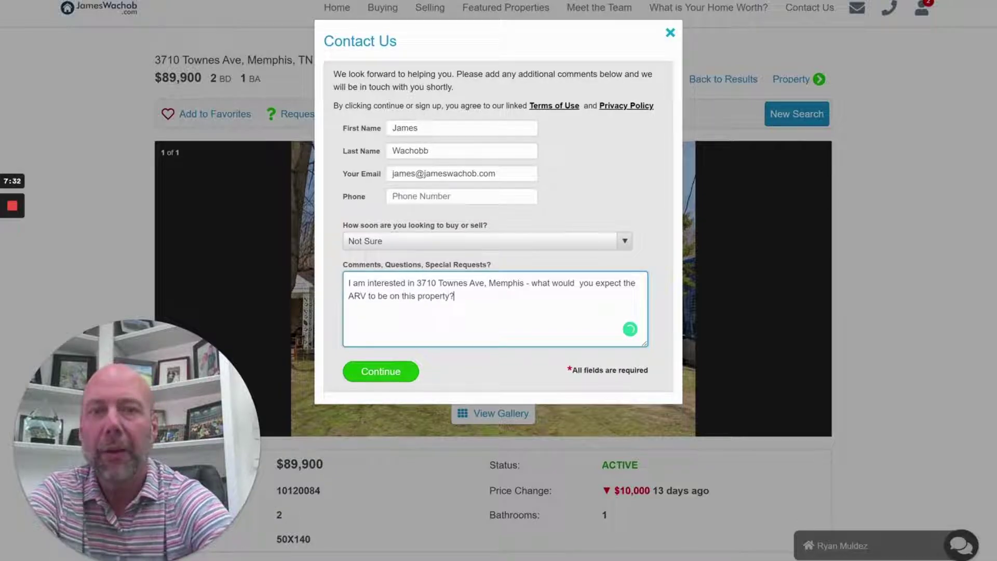
pyautogui.click(407, 372)
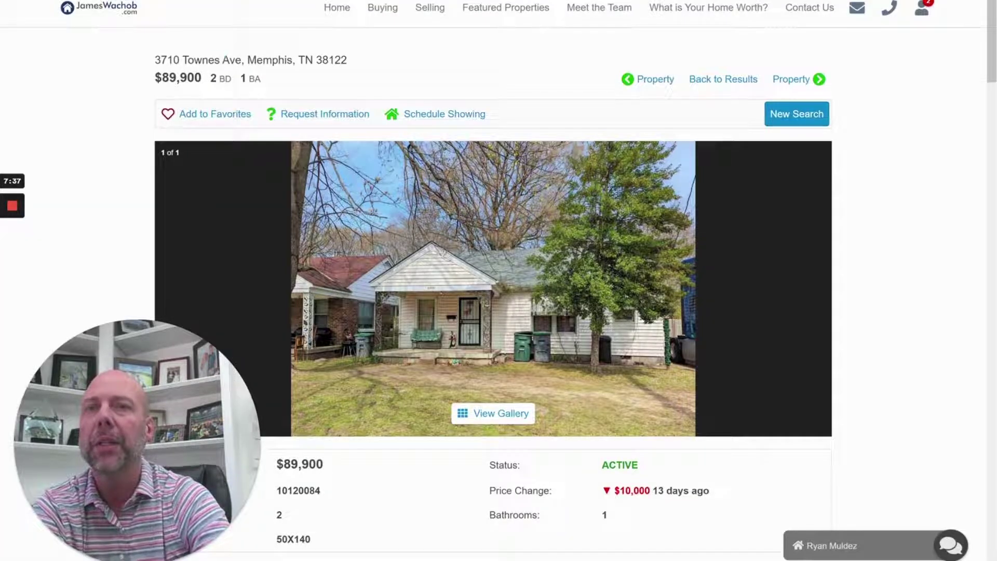
pyautogui.moveTo(222, 60); pyautogui.dragTo(155, 60)
pyautogui.rightClick(161, 62)
pyautogui.click(190, 68)
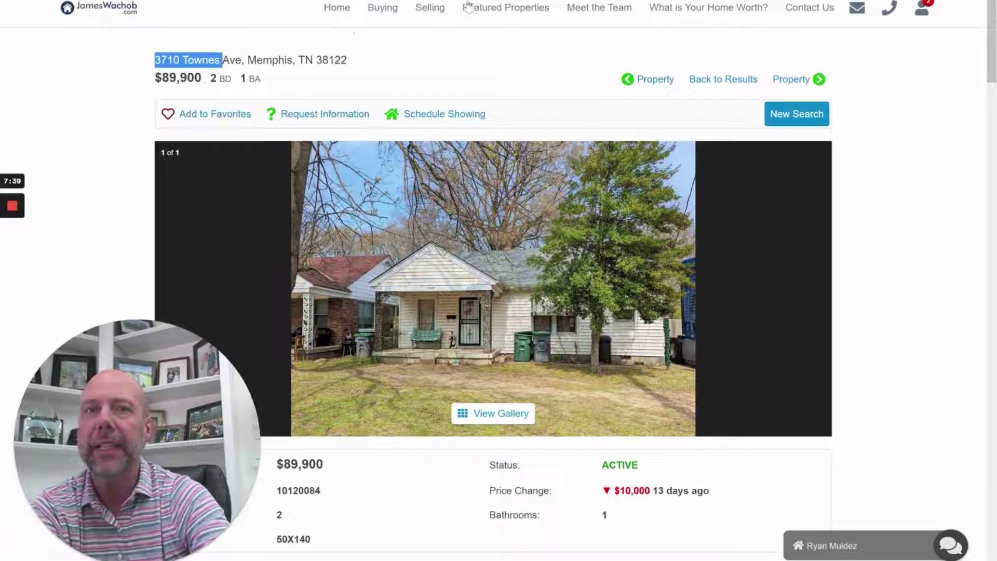
# Open MAARdata XMA from the bookmarks in a new tab and sign in with saved credentials
pyautogui.hotkey('ctrl', 't')
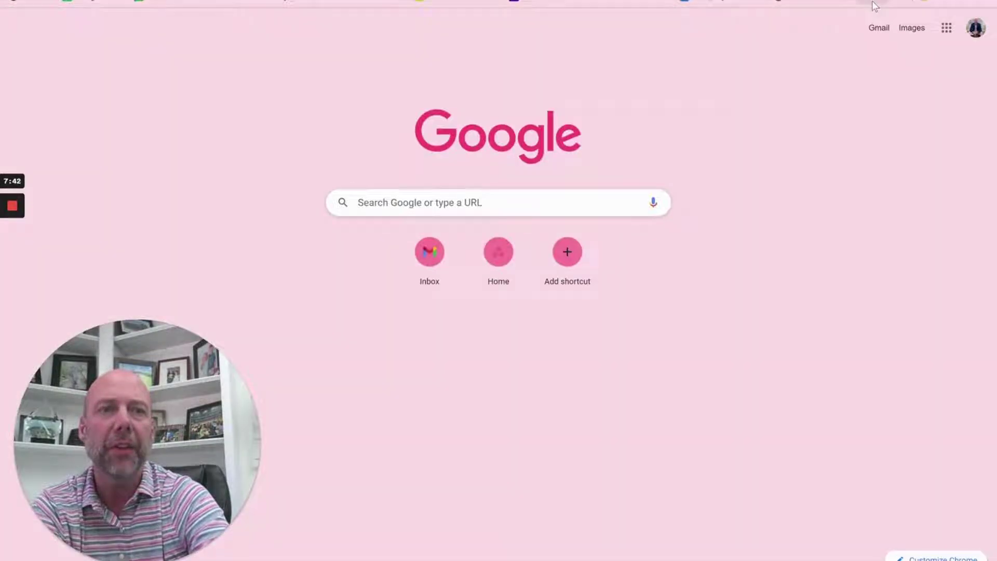
pyautogui.click(877, 2)
pyautogui.click(855, 22)
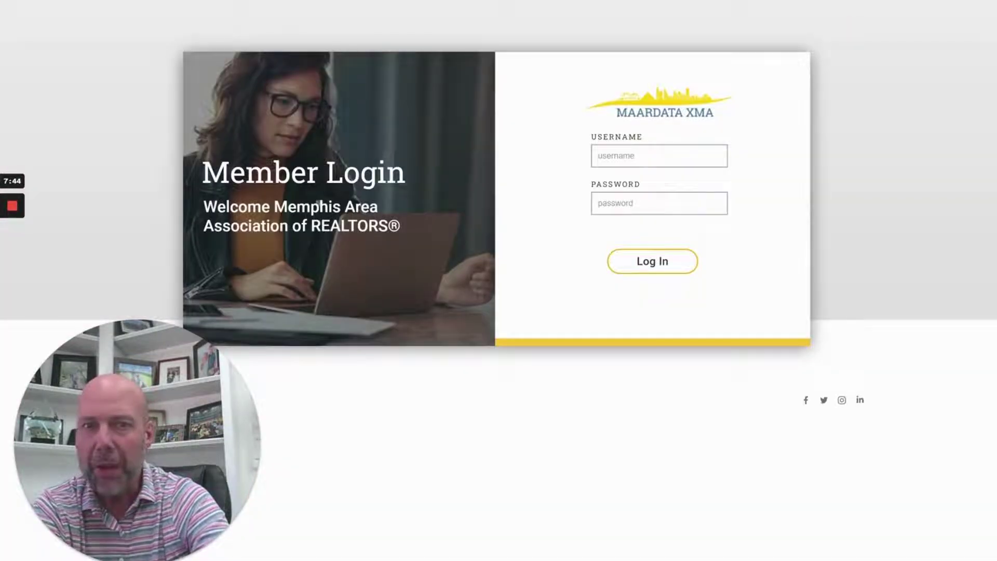
pyautogui.click(673, 189)
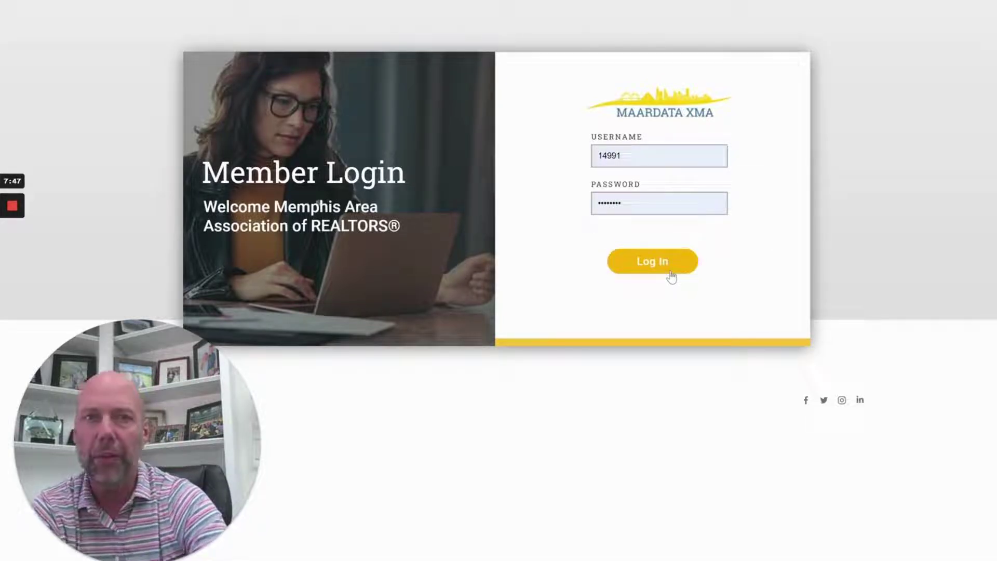
pyautogui.click(672, 276)
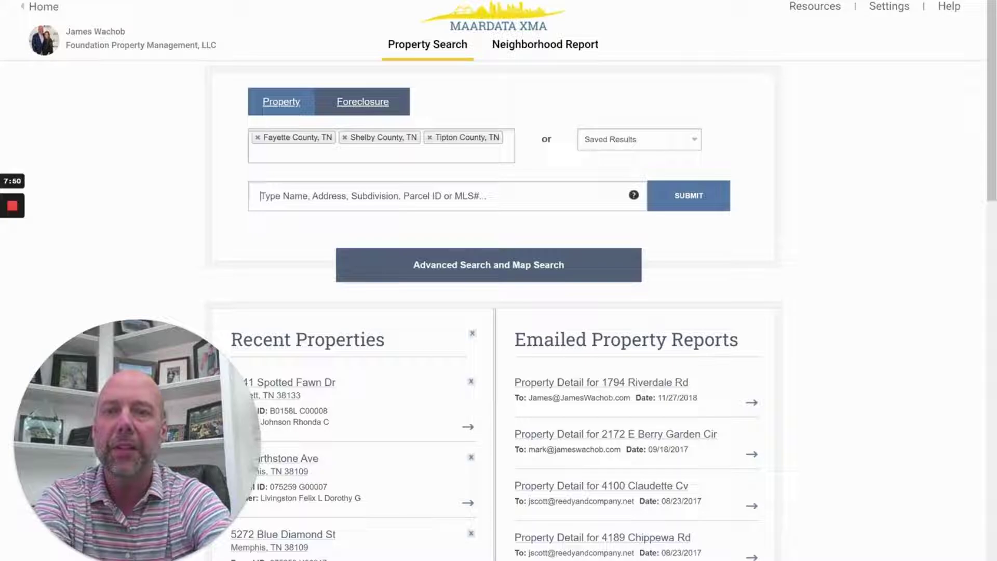
pyautogui.hotkey('ctrl', 'v')
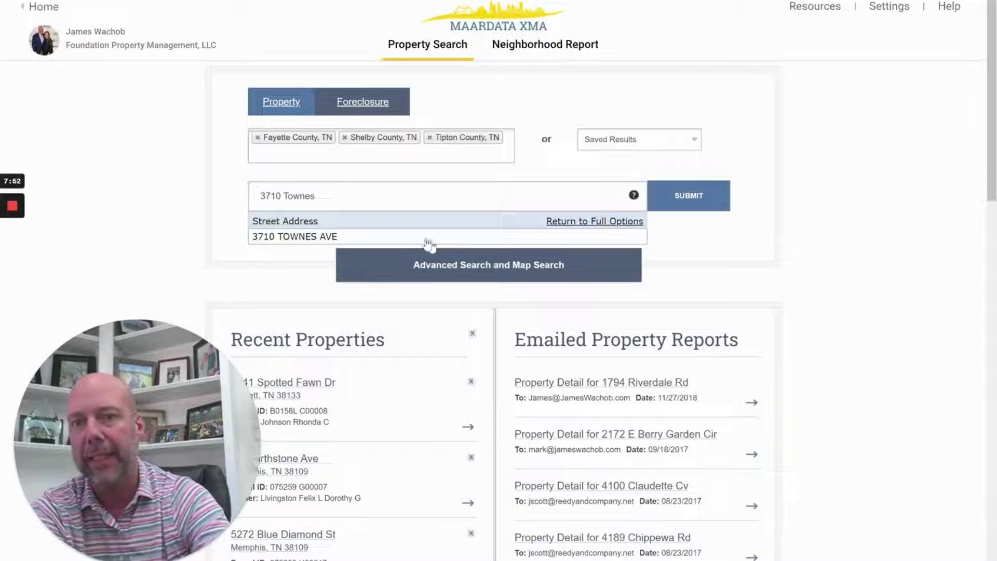
pyautogui.click(429, 237)
pyautogui.click(684, 183)
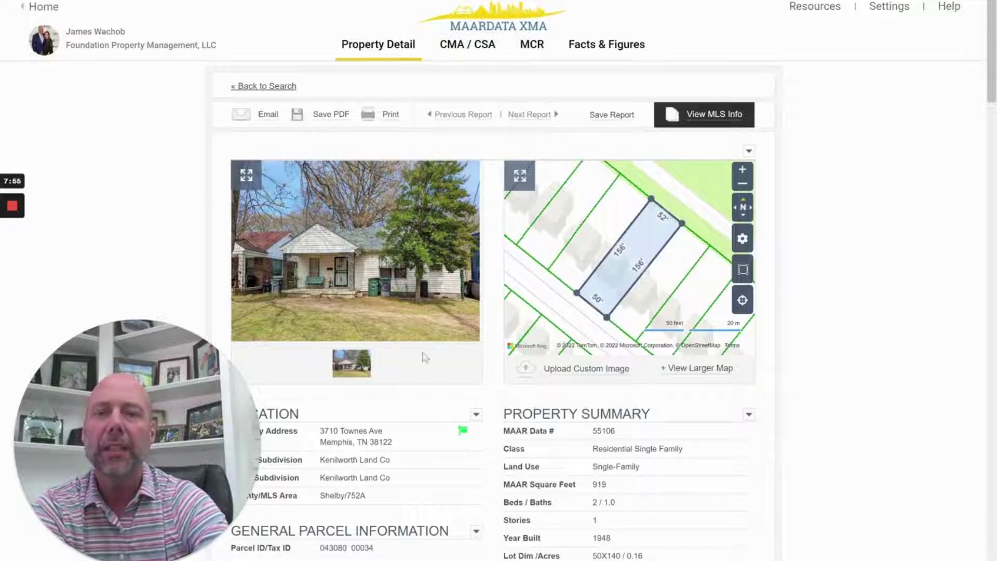
pyautogui.scroll(-15, 425, 357)
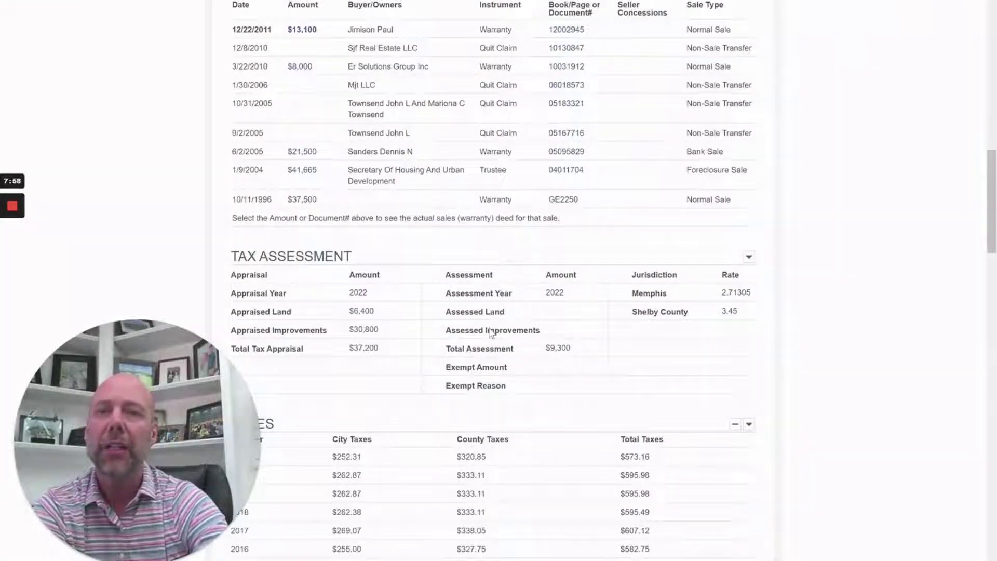
pyautogui.scroll(-6, 492, 333)
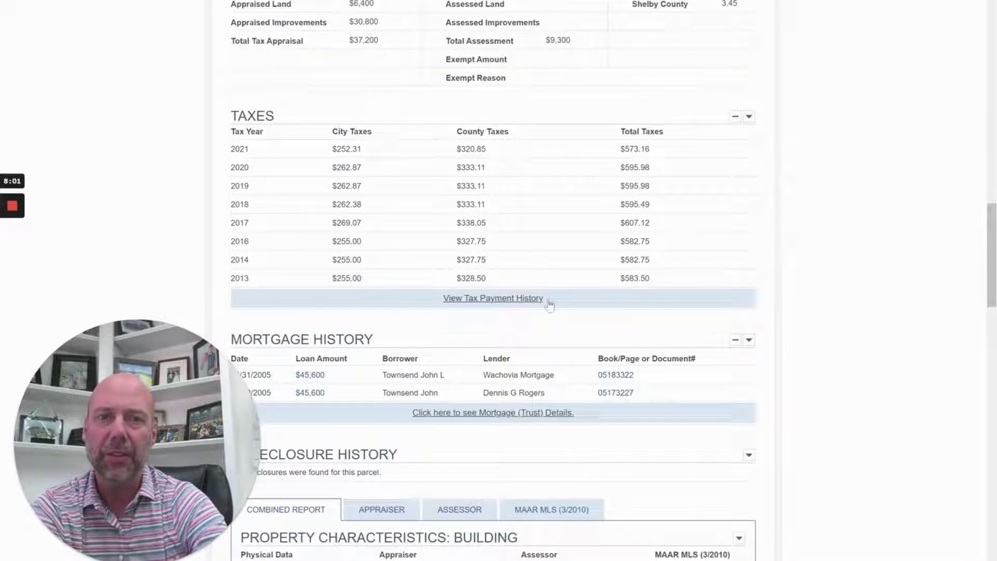
pyautogui.doubleClick(643, 149)
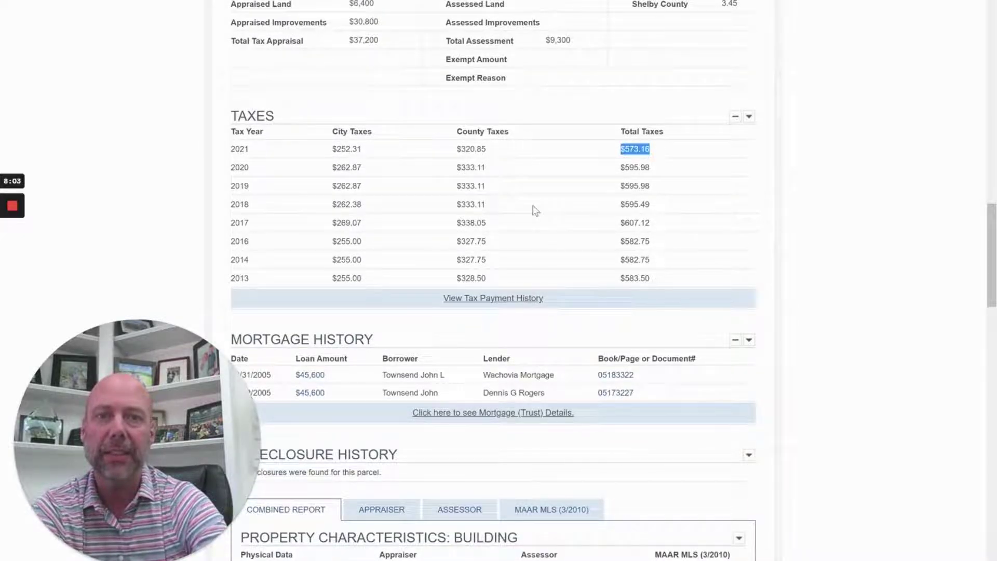
pyautogui.click(519, 216)
pyautogui.scroll(7, 519, 216)
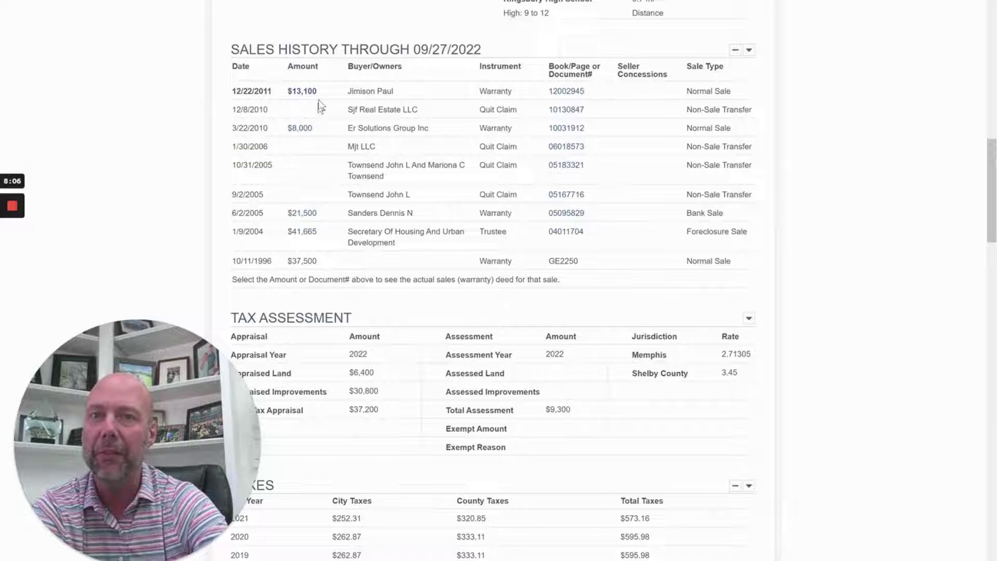
pyautogui.scroll(-20, 389, 245)
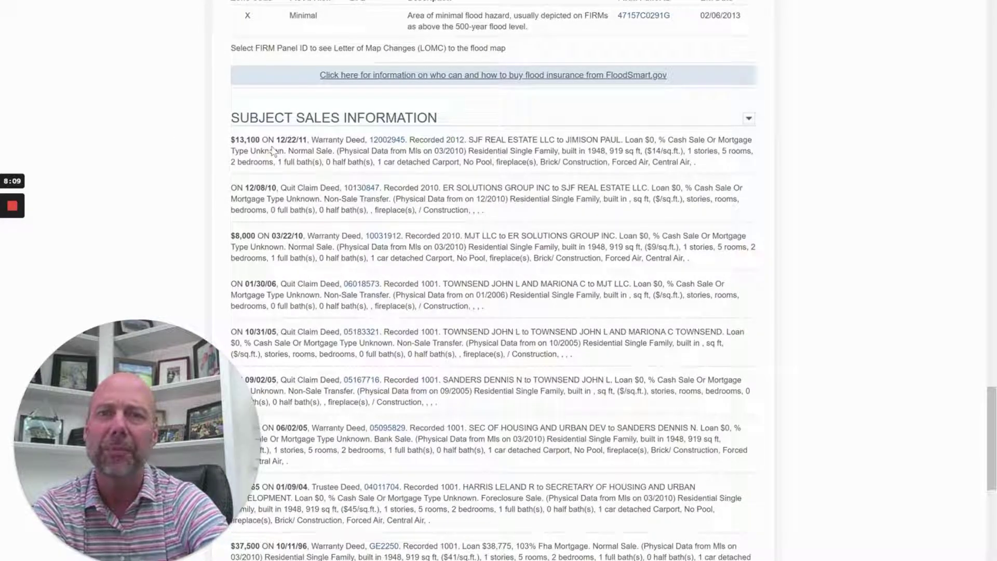
pyautogui.scroll(20, 390, 315)
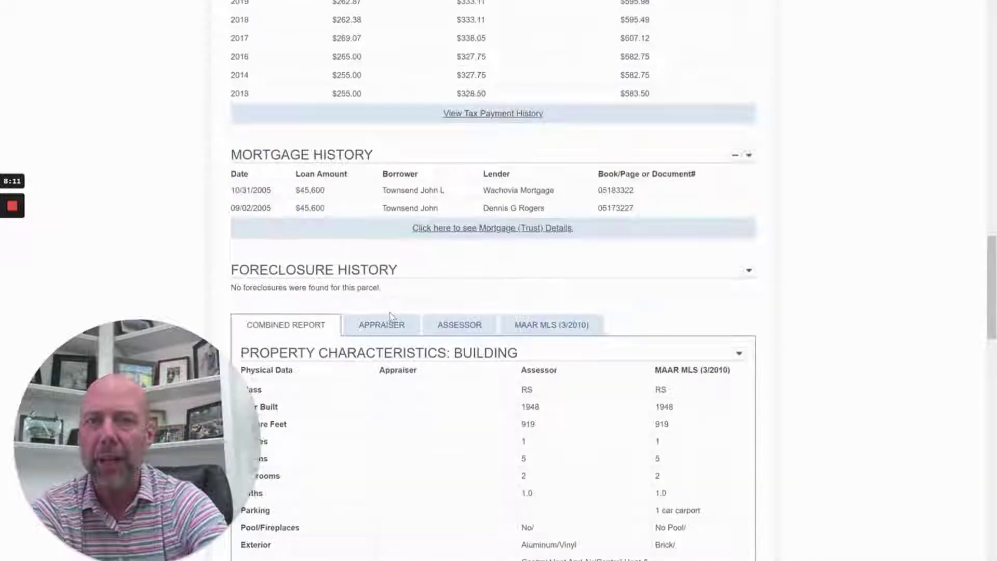
pyautogui.scroll(1, 390, 313)
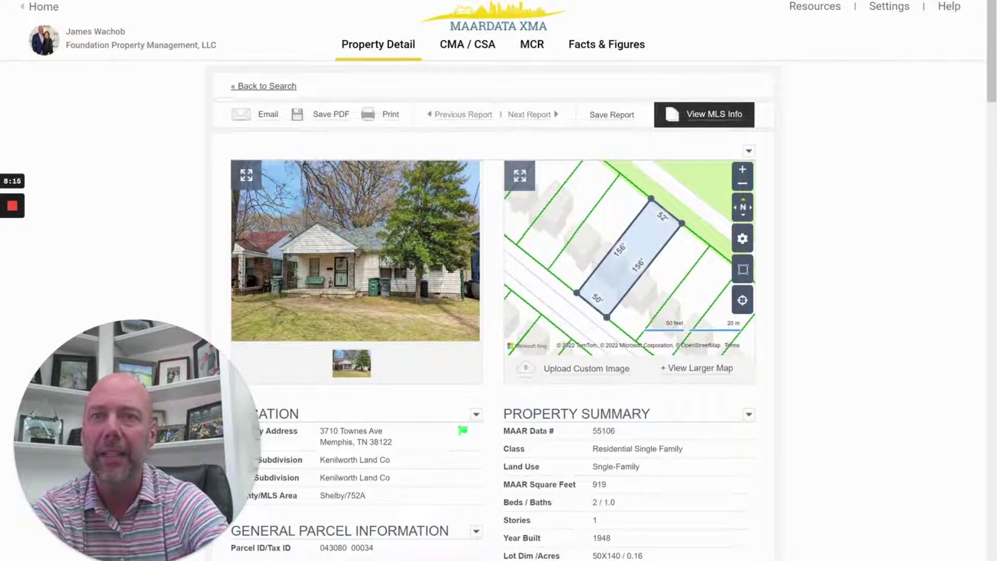
pyautogui.hotkey('ctrl', 'Tab')
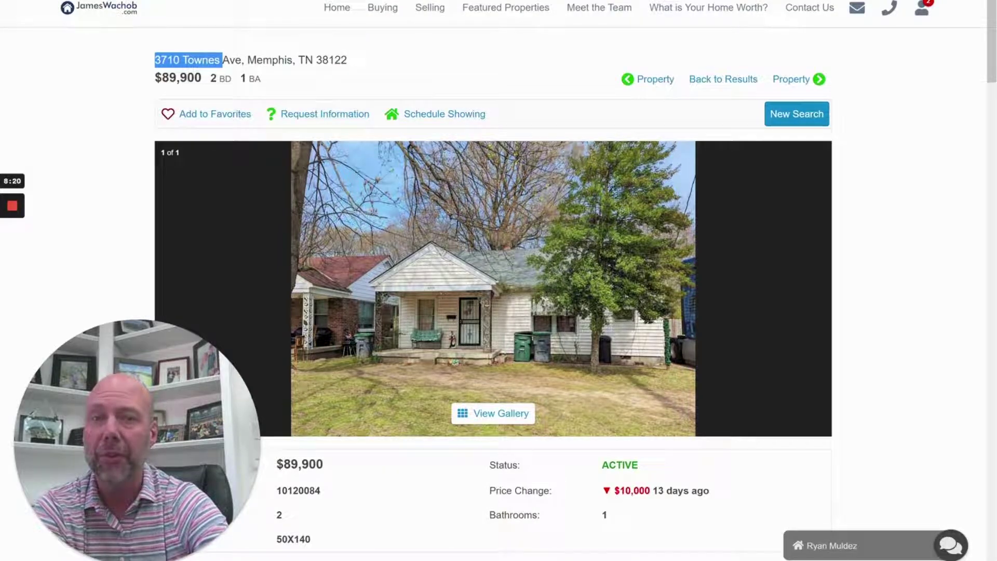
pyautogui.hotkey('ctrl', 'shift', 'Tab')
pyautogui.scroll(-2, 454, 348)
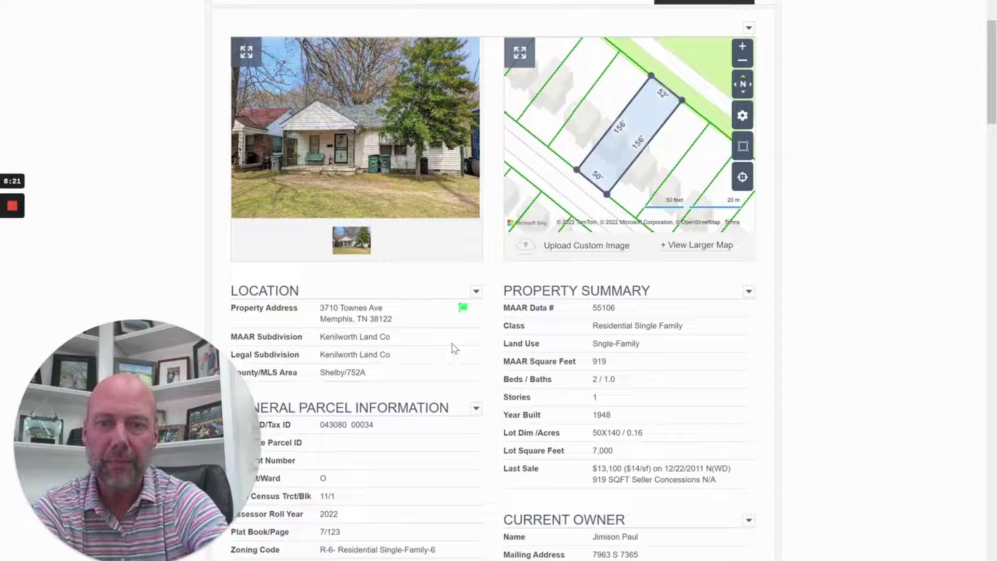
pyautogui.scroll(-20, 454, 348)
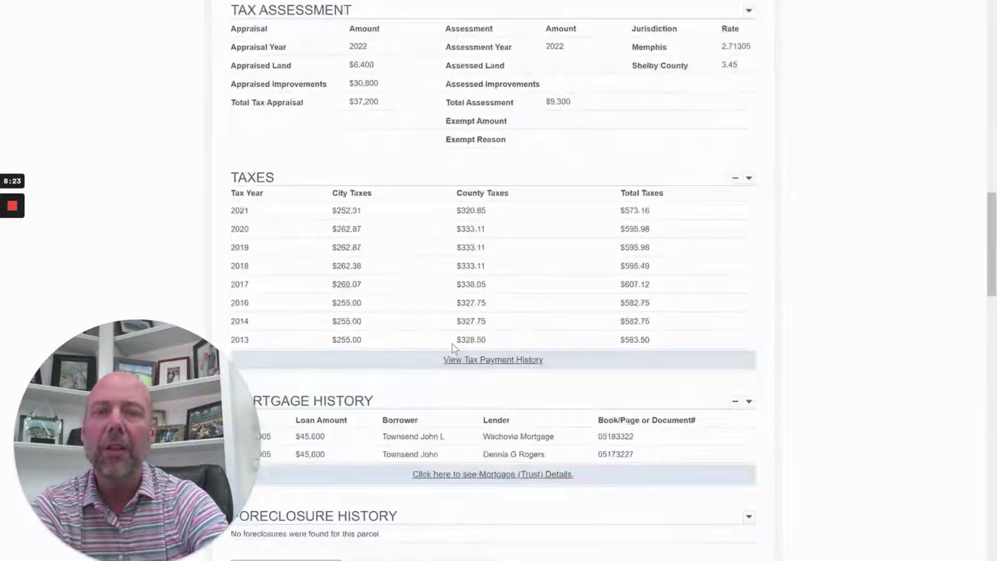
pyautogui.scroll(6, 515, 318)
pyautogui.scroll(15, 441, 249)
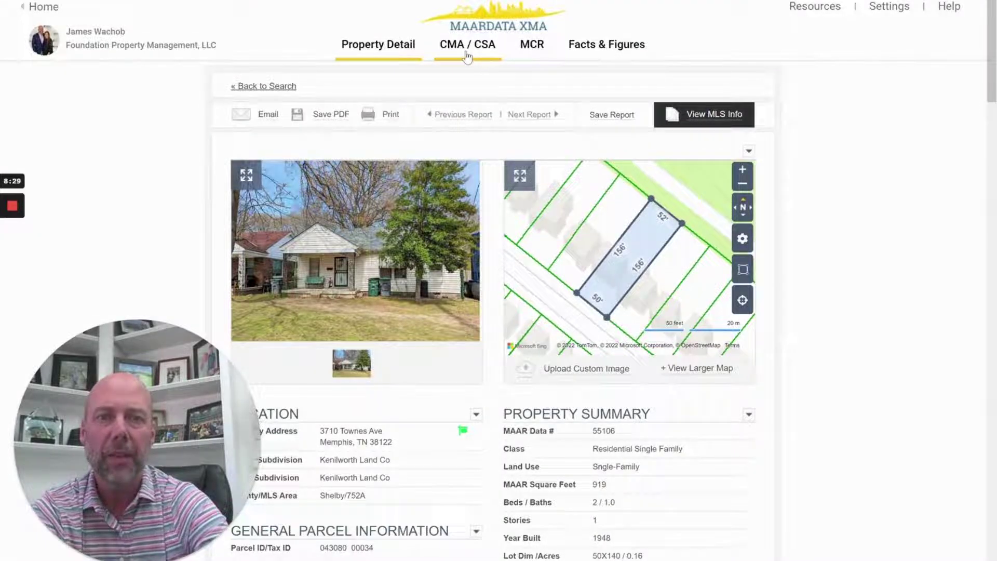
# Open the CMA / CSA comparable sales analysis and expand the comps map to full width
pyautogui.click(468, 56)
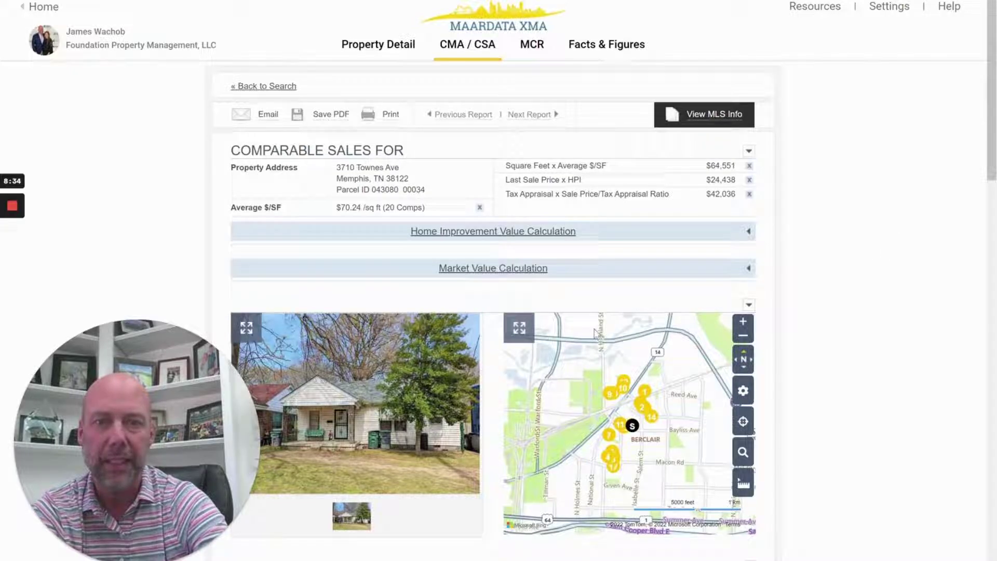
pyautogui.click(529, 331)
pyautogui.scroll(-3, 839, 307)
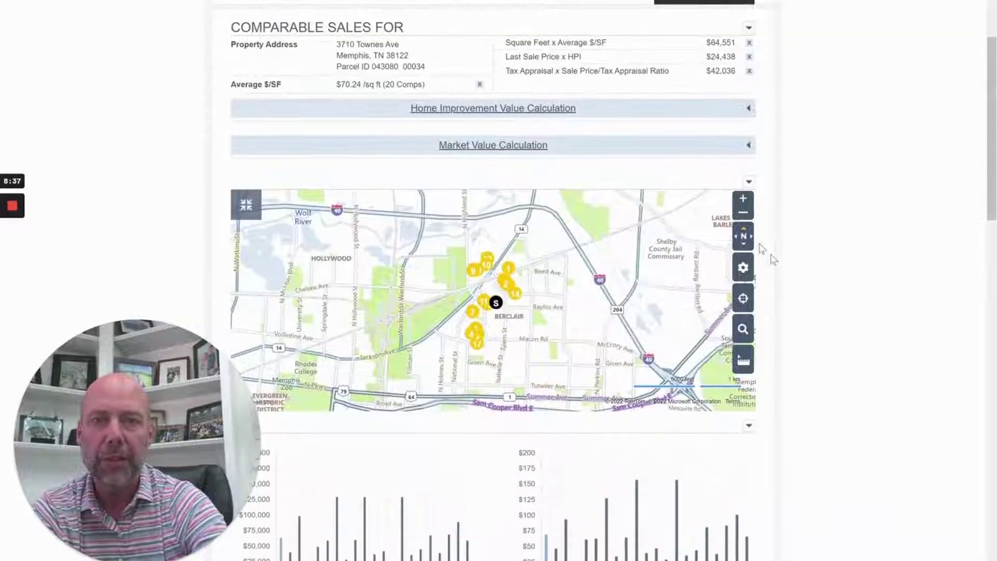
# Zoom the comps map out, then back in to parcel detail around the subject property
pyautogui.click(744, 212)
pyautogui.click(744, 212)
pyautogui.click(744, 199)
pyautogui.click(745, 200)
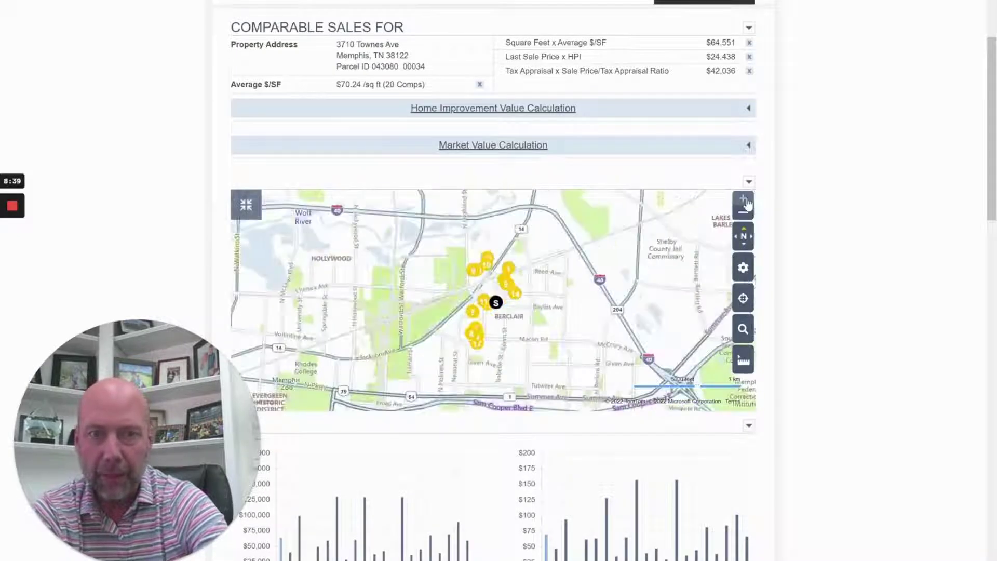
pyautogui.click(745, 200)
pyautogui.click(744, 200)
pyautogui.click(745, 200)
pyautogui.click(744, 200)
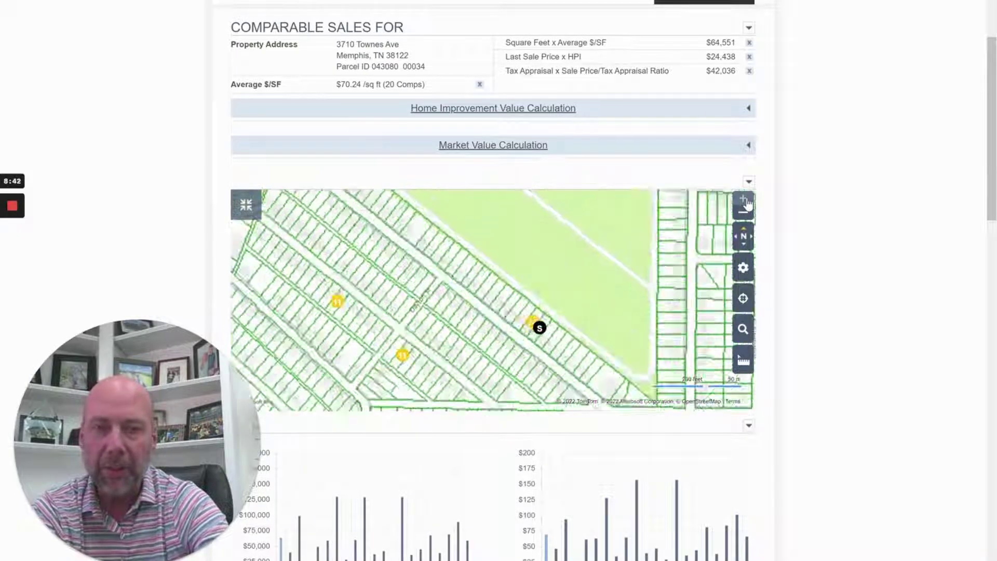
pyautogui.click(746, 202)
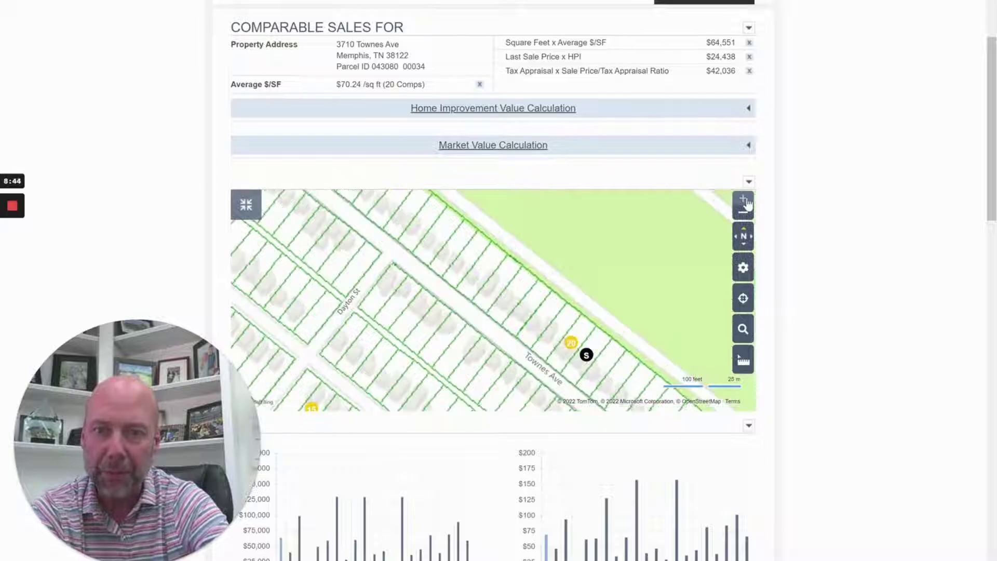
pyautogui.scroll(-1, 682, 297)
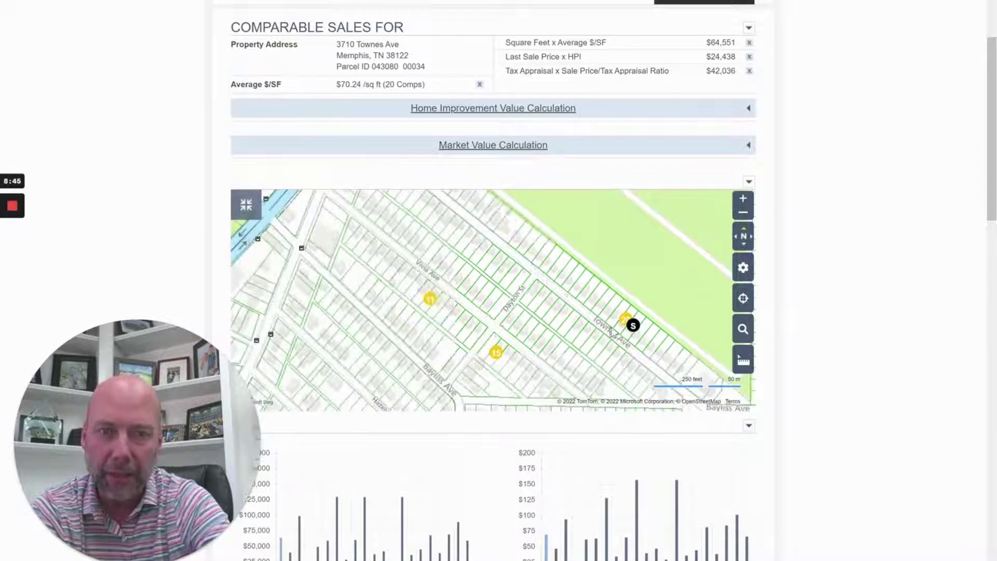
pyautogui.scroll(-15, 938, 266)
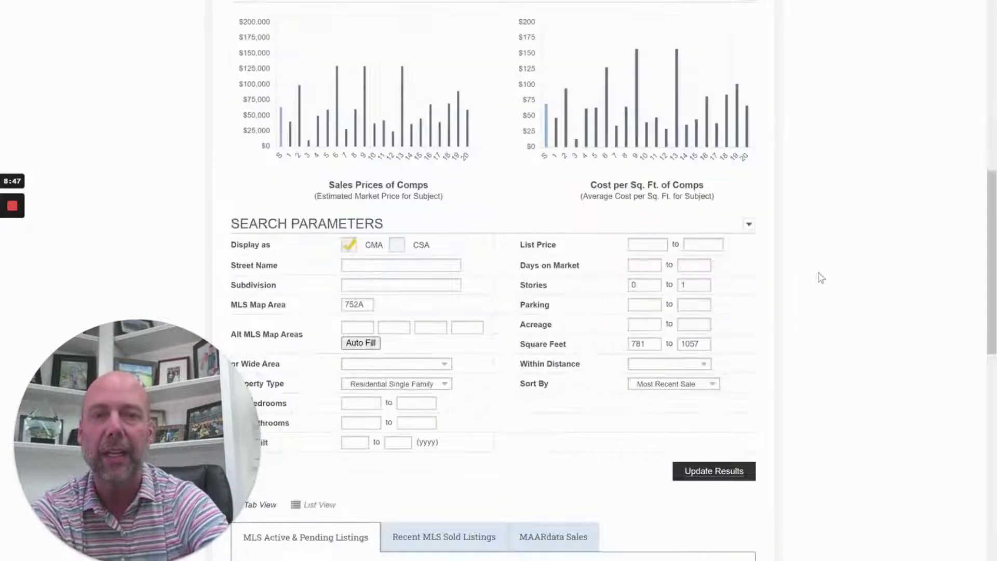
pyautogui.click(552, 45)
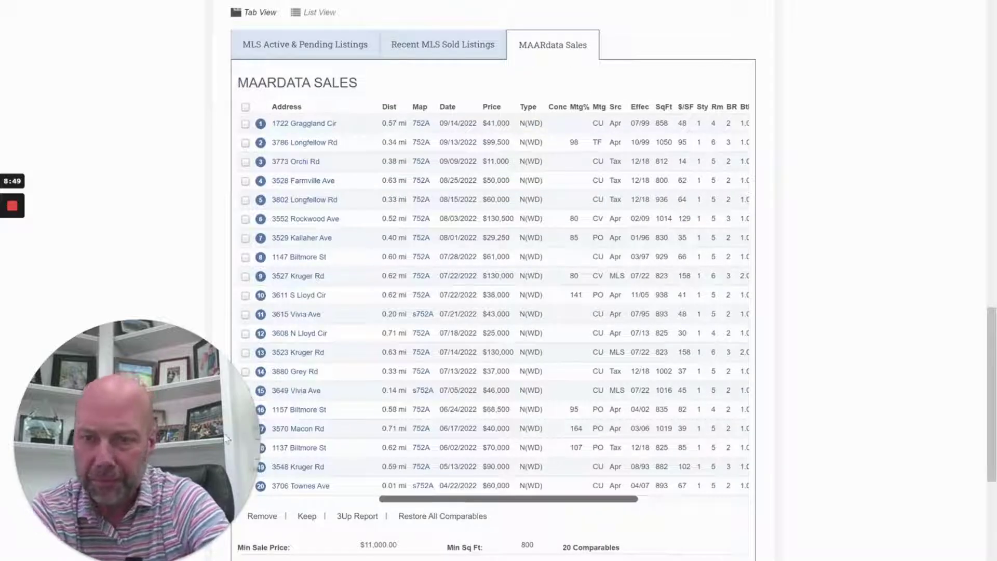
pyautogui.click(246, 486)
pyautogui.click(245, 392)
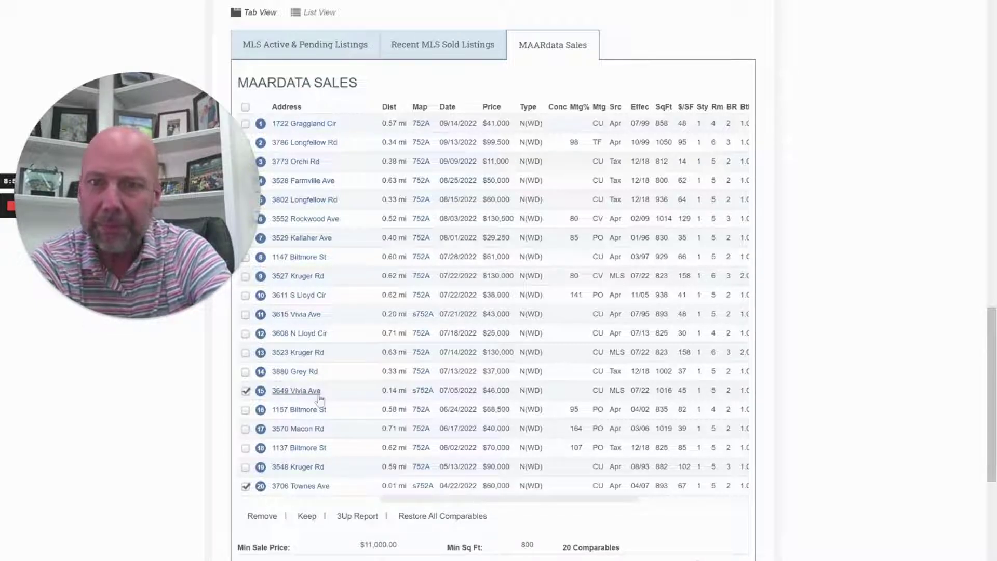
pyautogui.click(246, 392)
pyautogui.click(246, 486)
# Sort the comparables by $/SF, highest first
pyautogui.scroll(1, 264, 376)
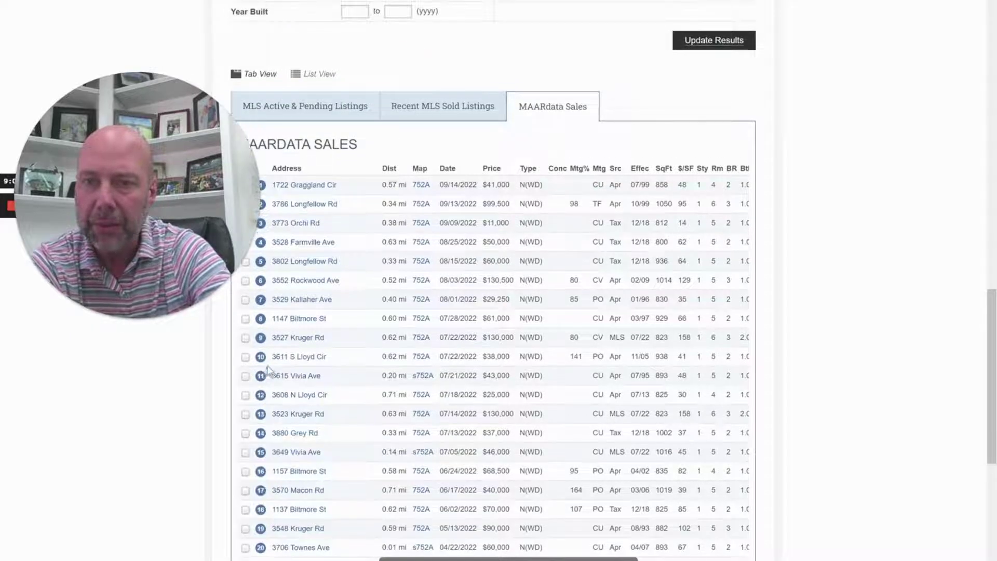
pyautogui.scroll(2, 263, 376)
pyautogui.scroll(-1, 639, 194)
pyautogui.scroll(-1, 639, 195)
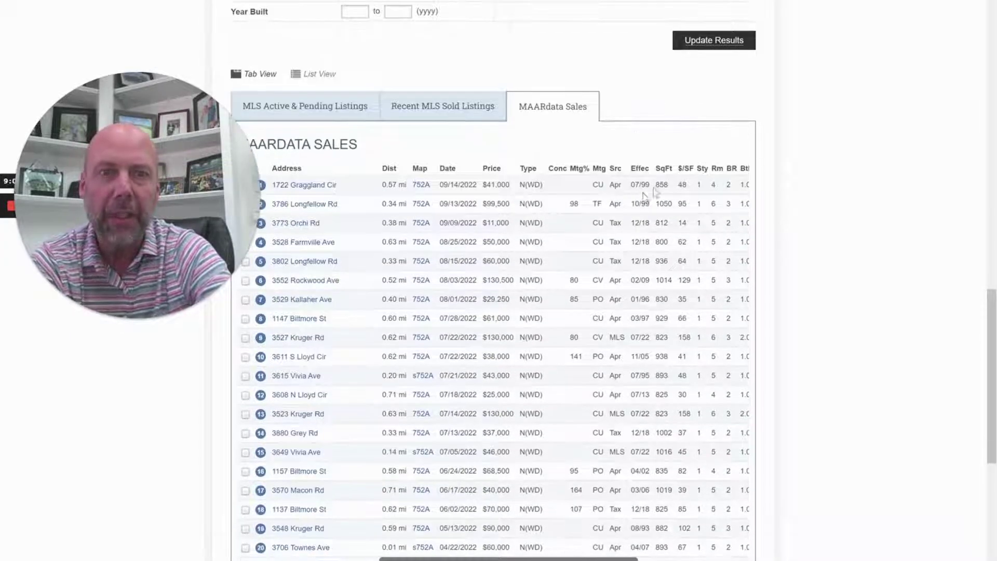
pyautogui.click(686, 170)
pyautogui.click(686, 169)
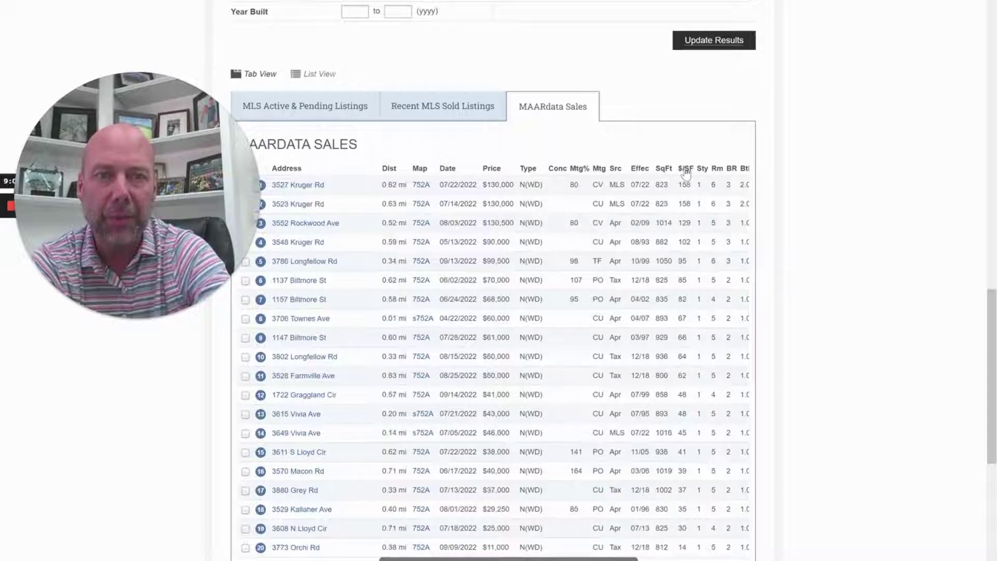
pyautogui.rightClick(323, 190)
pyautogui.click(329, 198)
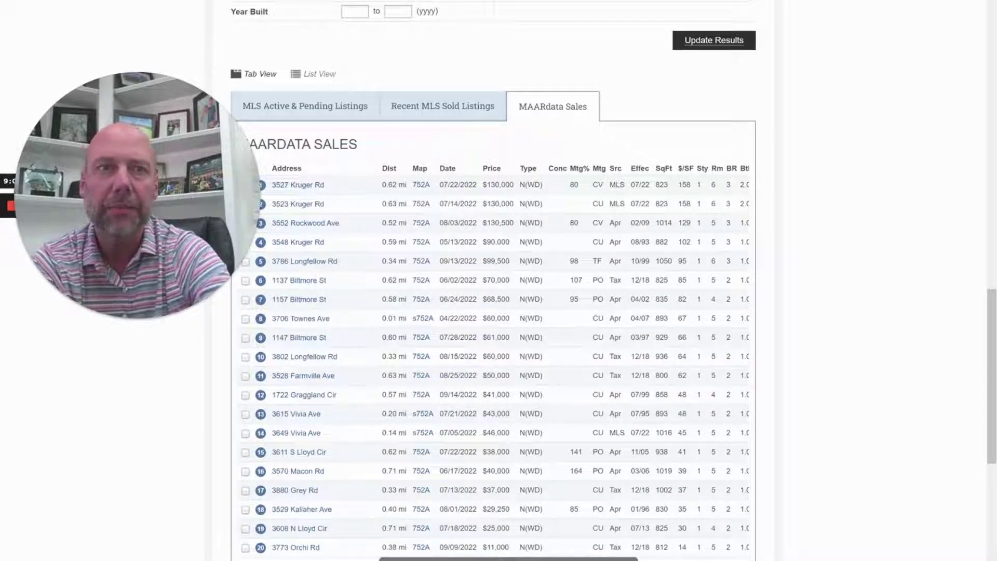
pyautogui.moveTo(124, 206); pyautogui.dragTo(123, 441)
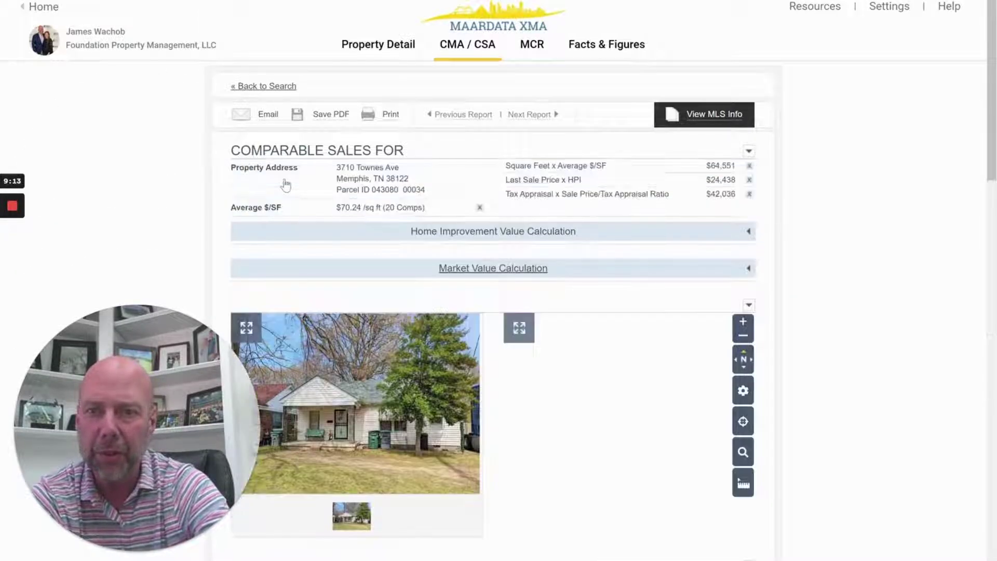
pyautogui.hotkey('alt', 'Left')
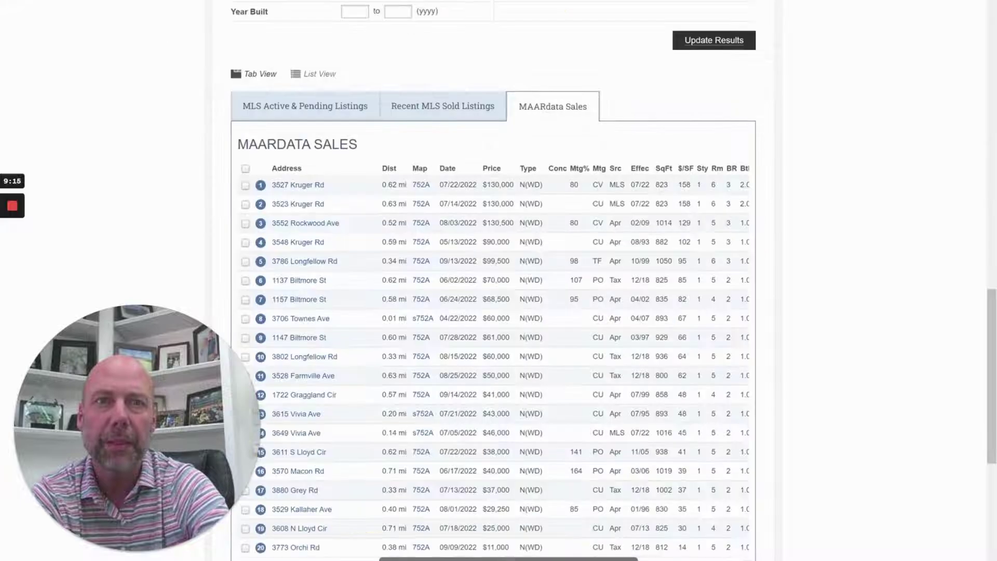
pyautogui.click(304, 186)
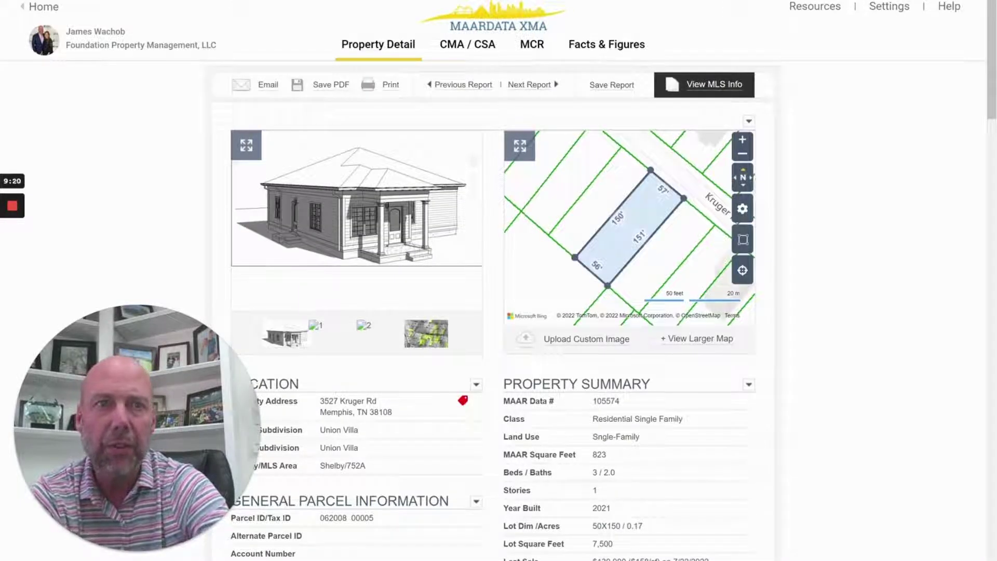
pyautogui.hotkey('alt', 'Left')
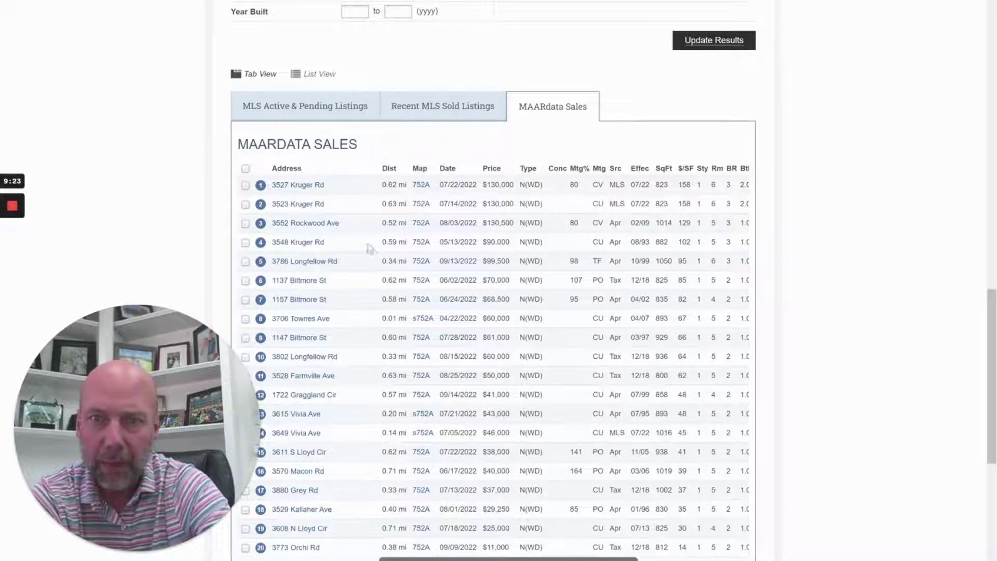
pyautogui.click(328, 225)
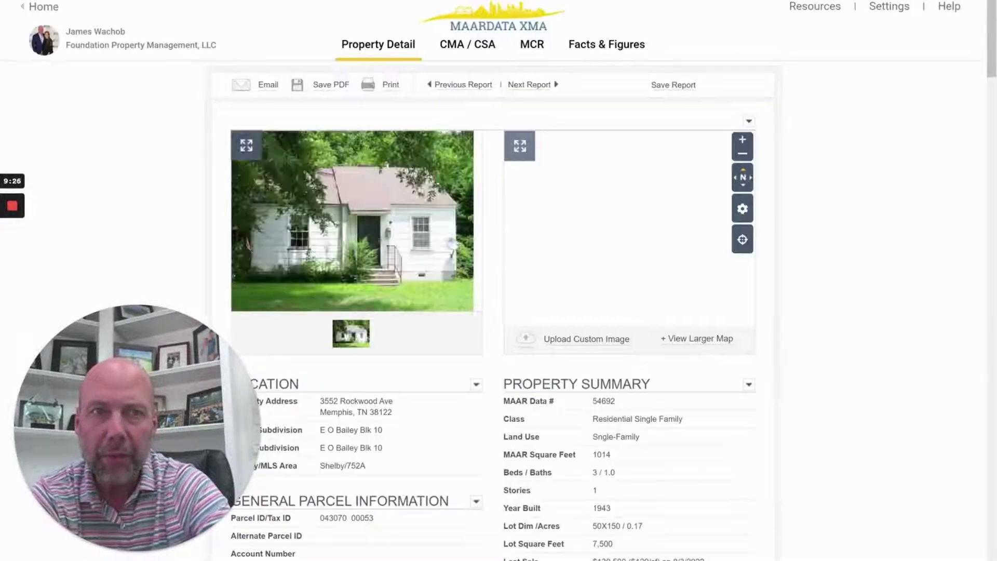
pyautogui.scroll(-10, 759, 164)
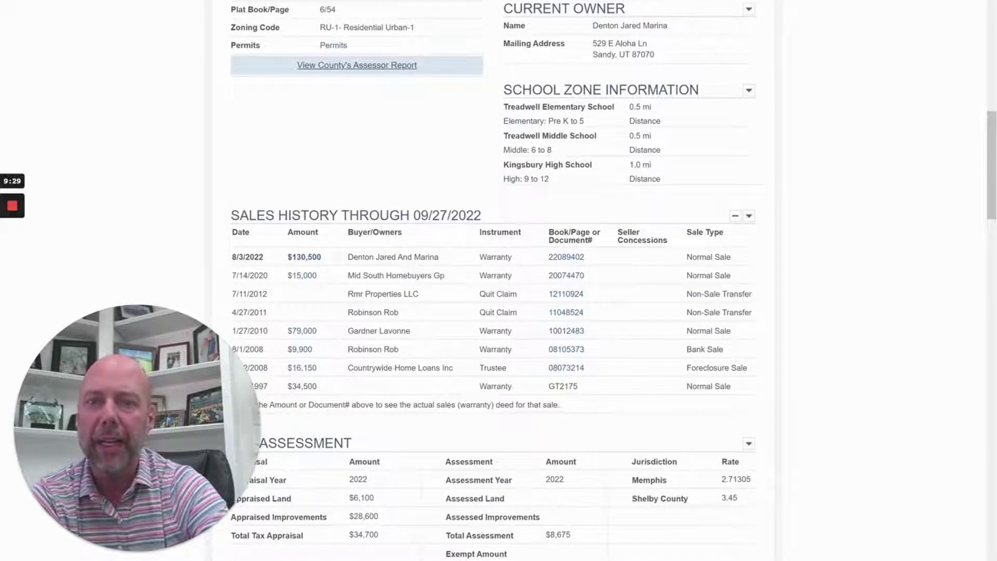
# Review the sales history, highlighting the Mid South Homebuyers Gp buyer and $104,400 80% loan
pyautogui.tripleClick(404, 275)
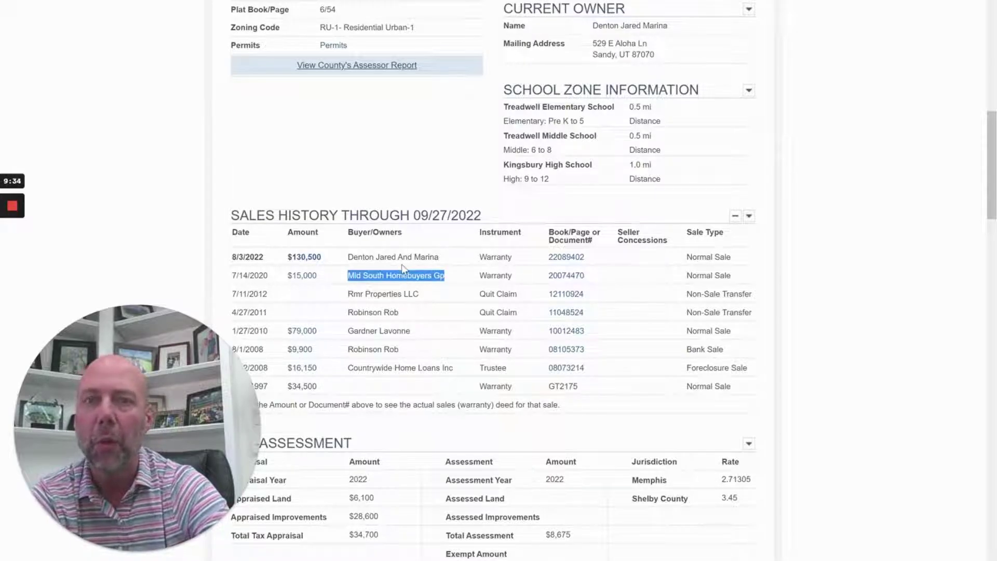
pyautogui.click(404, 268)
pyautogui.scroll(-15, 404, 268)
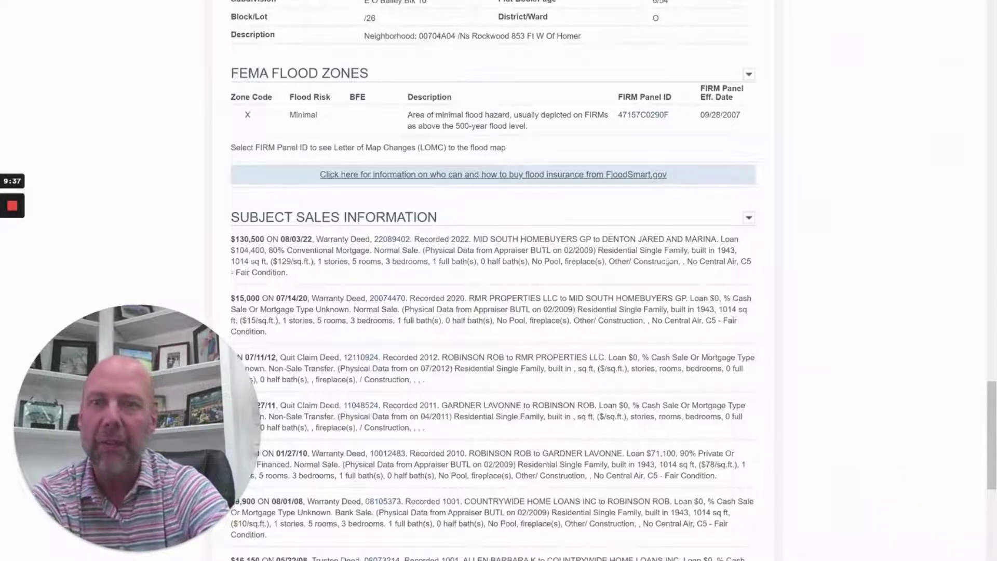
pyautogui.moveTo(719, 239); pyautogui.dragTo(315, 251)
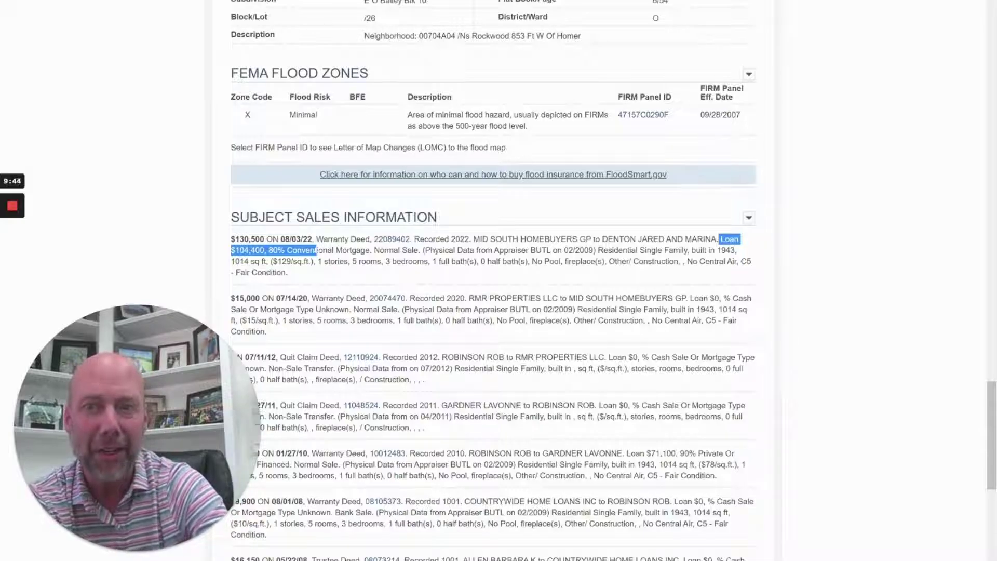
pyautogui.click(315, 250)
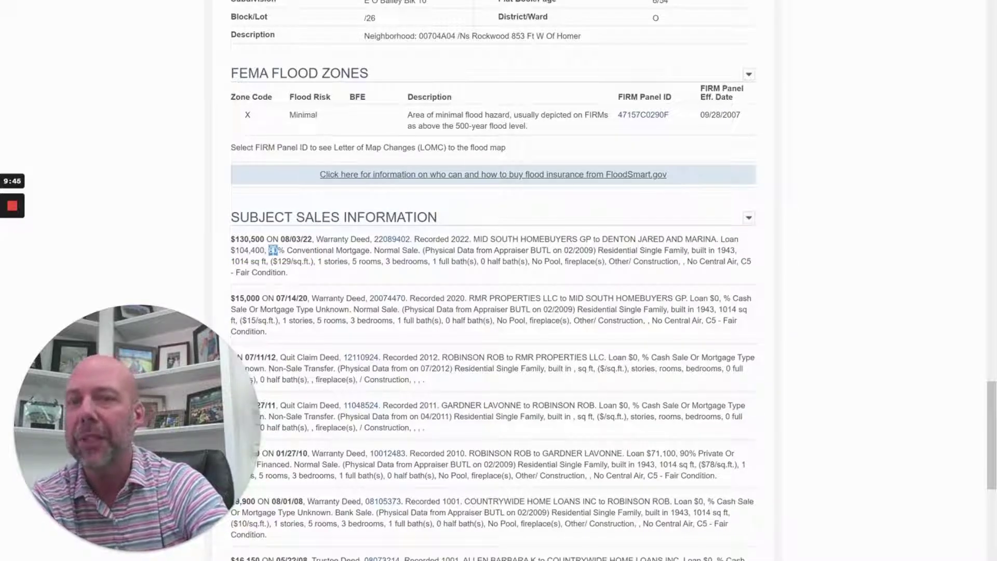
pyautogui.tripleClick(272, 250)
pyautogui.click(272, 250)
# Highlight lender Delmar Financial in the mortgage history and scroll back to the top
pyautogui.scroll(12, 275, 252)
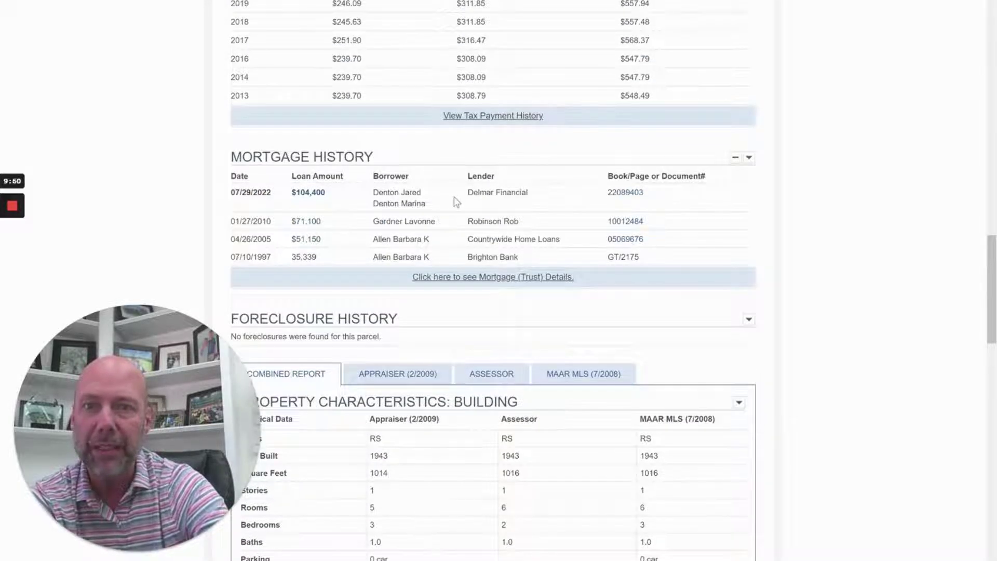
pyautogui.tripleClick(481, 192)
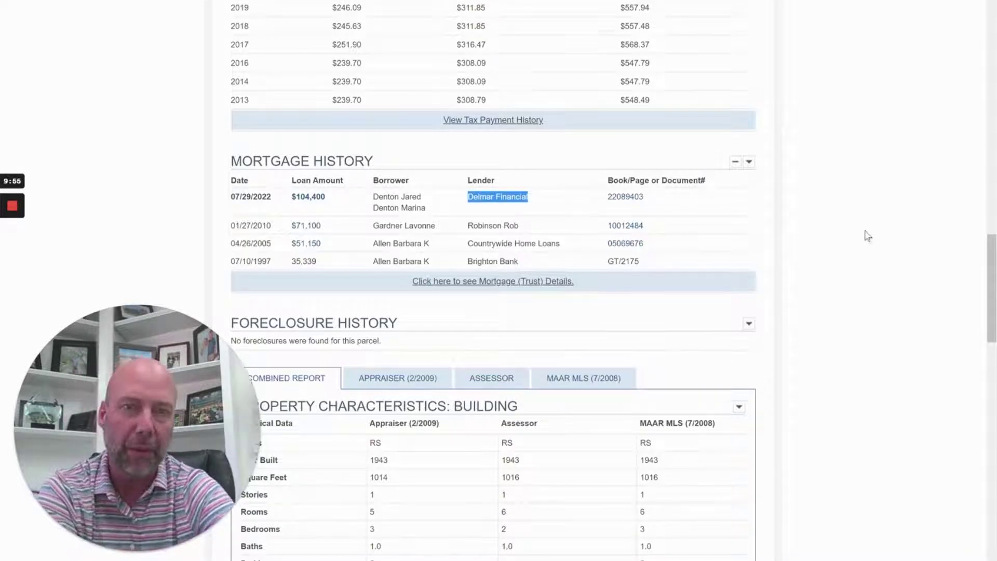
pyautogui.scroll(15, 865, 233)
pyautogui.scroll(2, 649, 172)
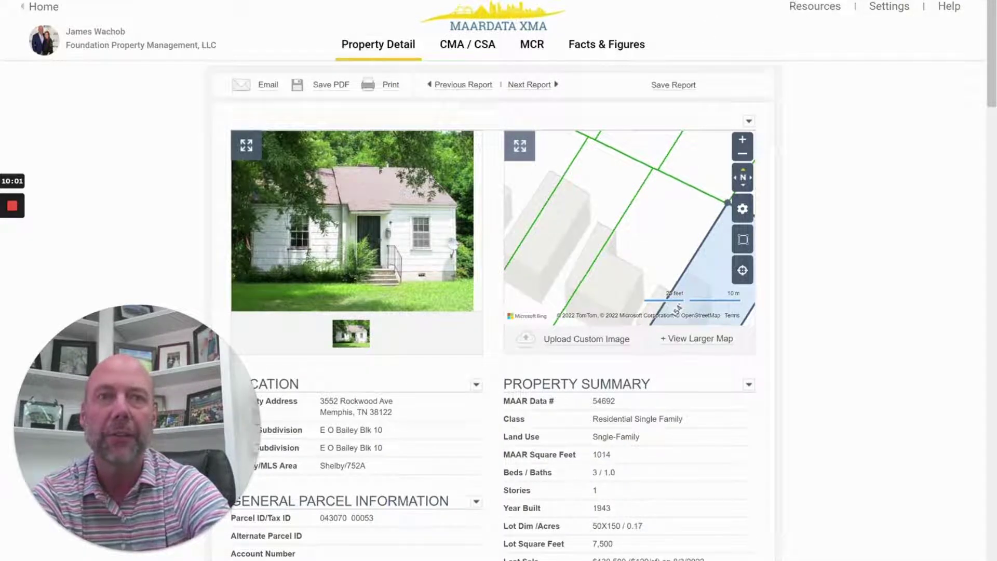
pyautogui.click(467, 44)
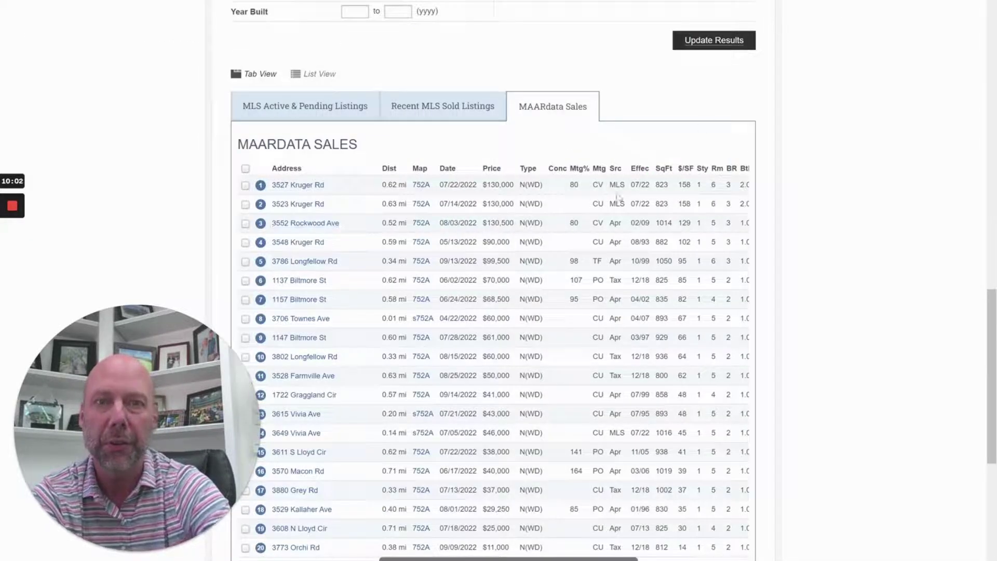
pyautogui.click(316, 225)
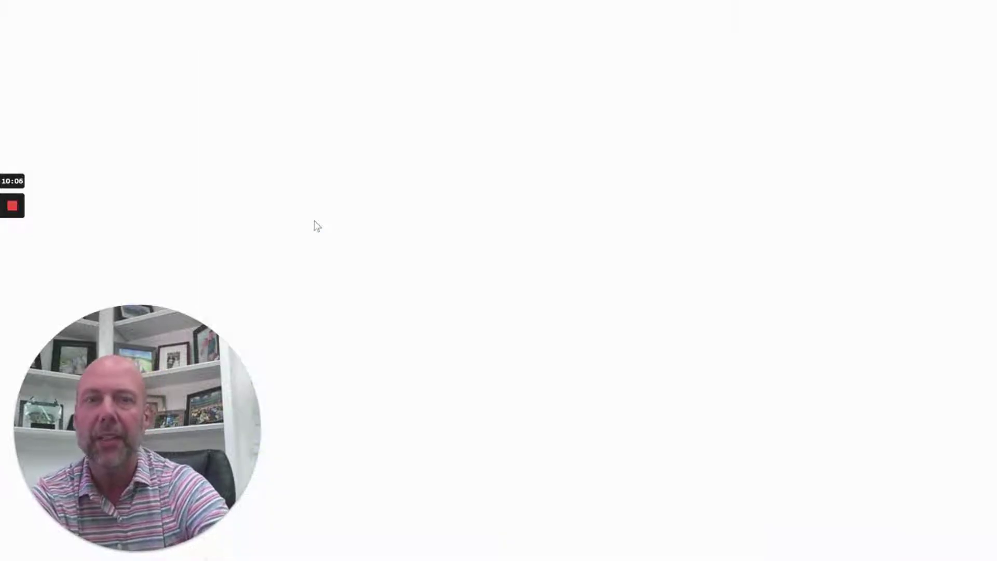
pyautogui.scroll(-8, 534, 433)
pyautogui.scroll(-15, 534, 433)
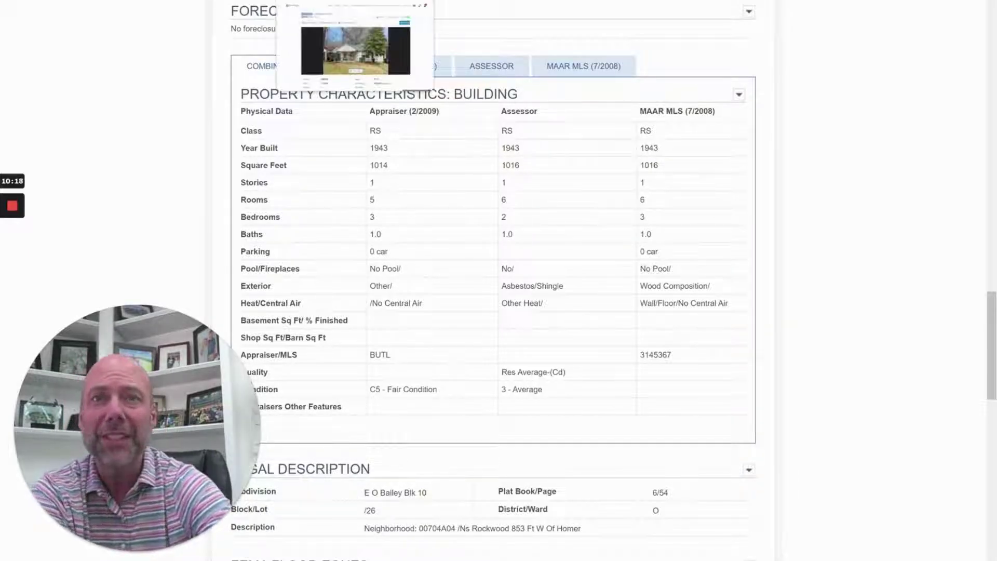
pyautogui.click(515, 1)
pyautogui.scroll(15, 189, 78)
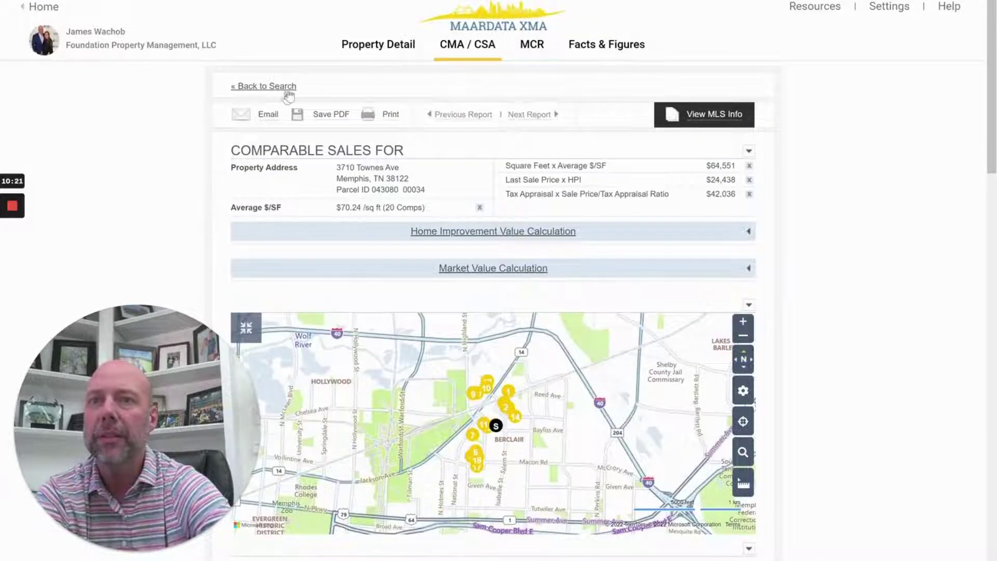
pyautogui.click(288, 90)
pyautogui.scroll(-5, 331, 332)
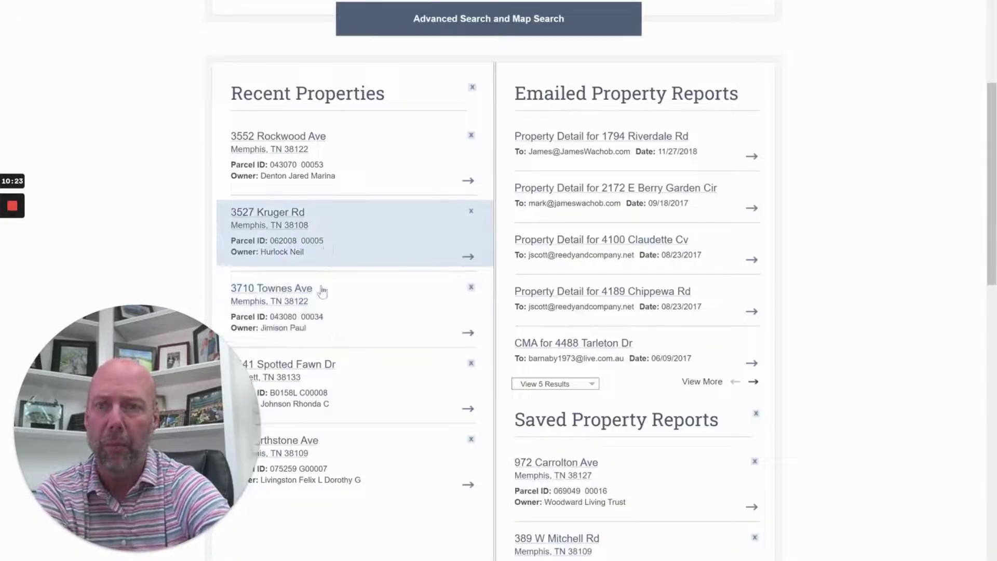
pyautogui.click(346, 298)
pyautogui.scroll(-15, 438, 361)
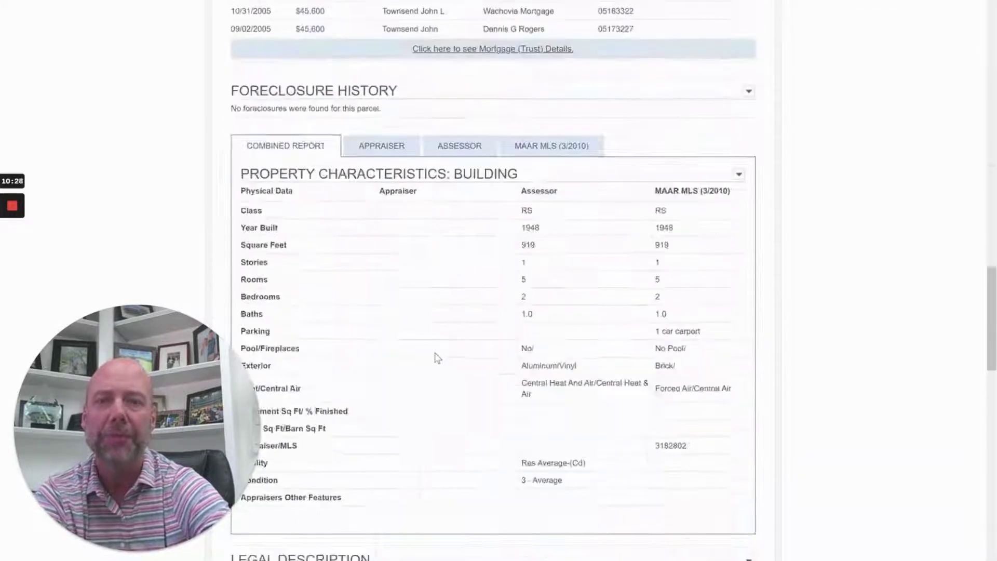
pyautogui.scroll(-1, 437, 358)
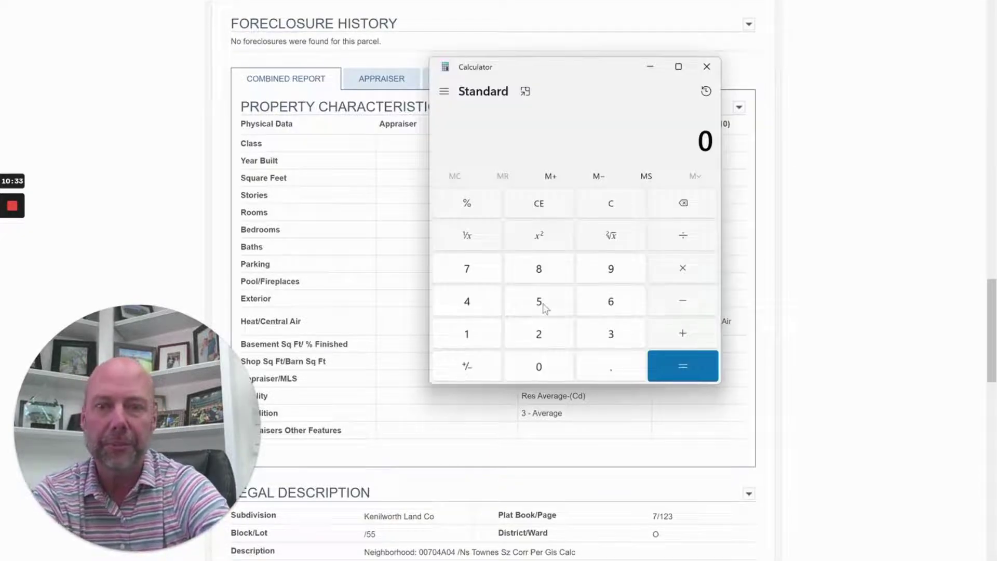
# Multiply the 919 sq ft by Rockwood's $129 per square foot in Calculator
pyautogui.click(612, 269)
pyautogui.click(468, 343)
pyautogui.click(603, 266)
pyautogui.click(706, 268)
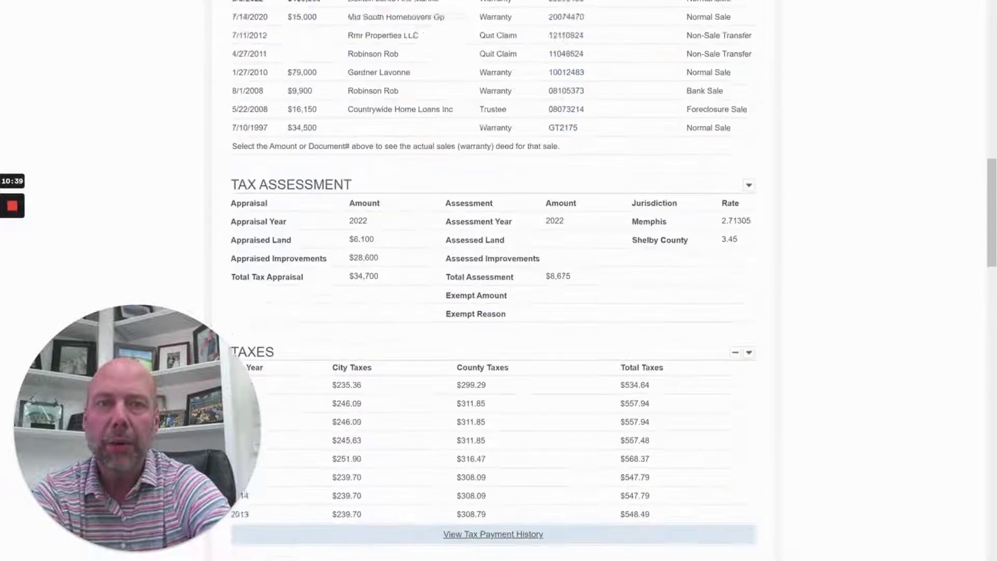
pyautogui.scroll(10, 489, 156)
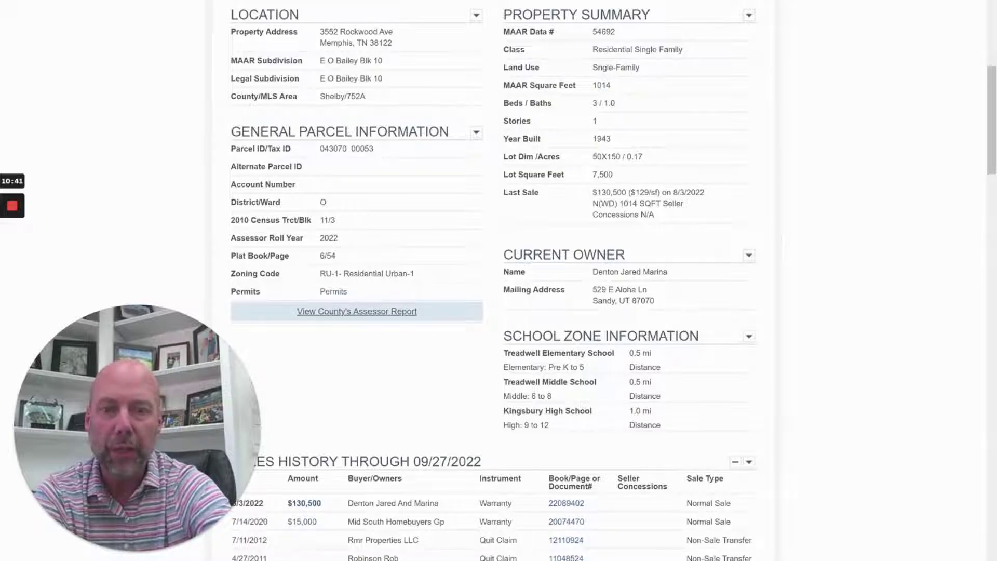
pyautogui.hotkey('alt', 'Tab')
pyautogui.click(467, 335)
pyautogui.click(525, 343)
pyautogui.click(612, 268)
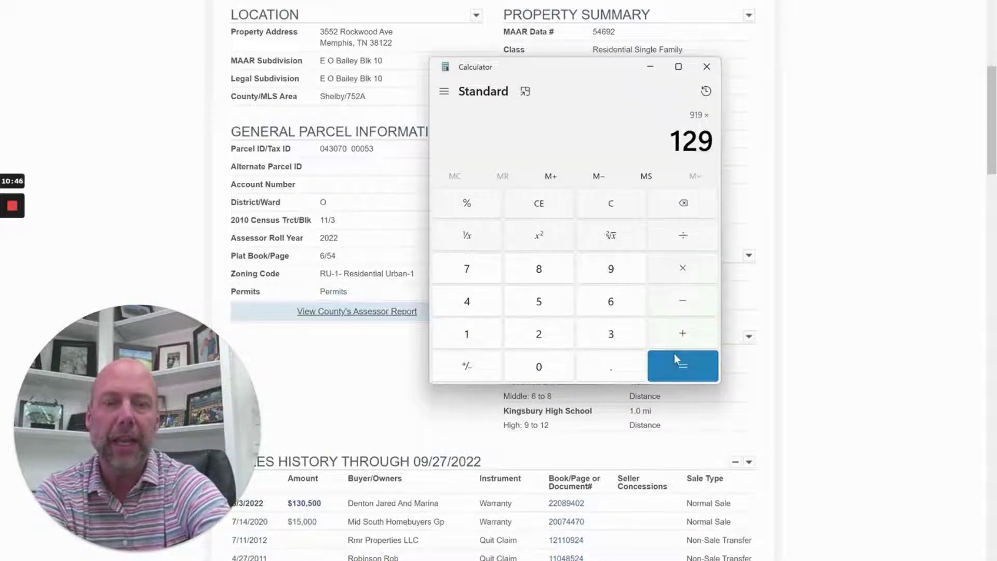
pyautogui.click(685, 367)
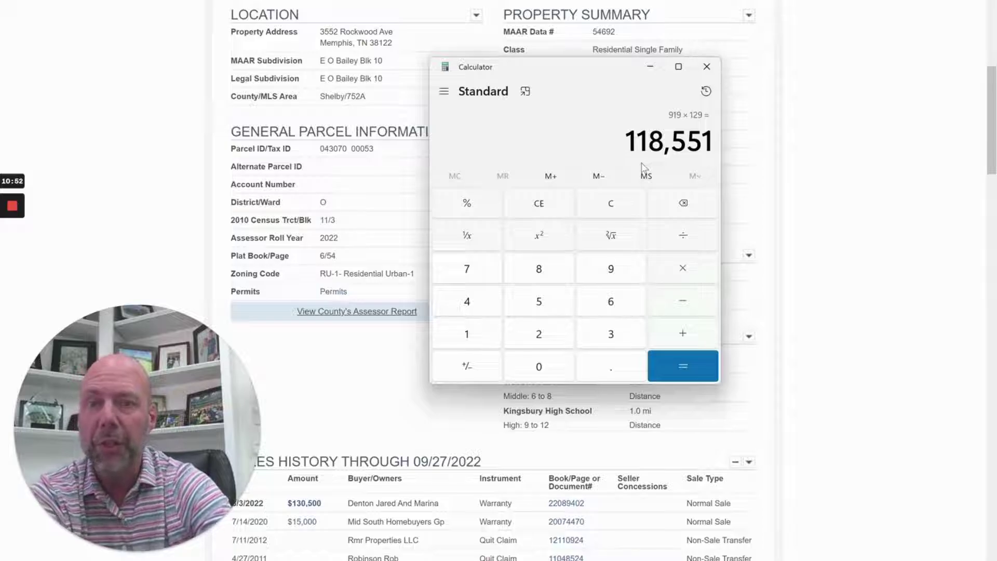
# Highlight the Mid South Homebuyers Gp buyer entry and the 118,551 result
pyautogui.moveTo(356, 521); pyautogui.dragTo(454, 531)
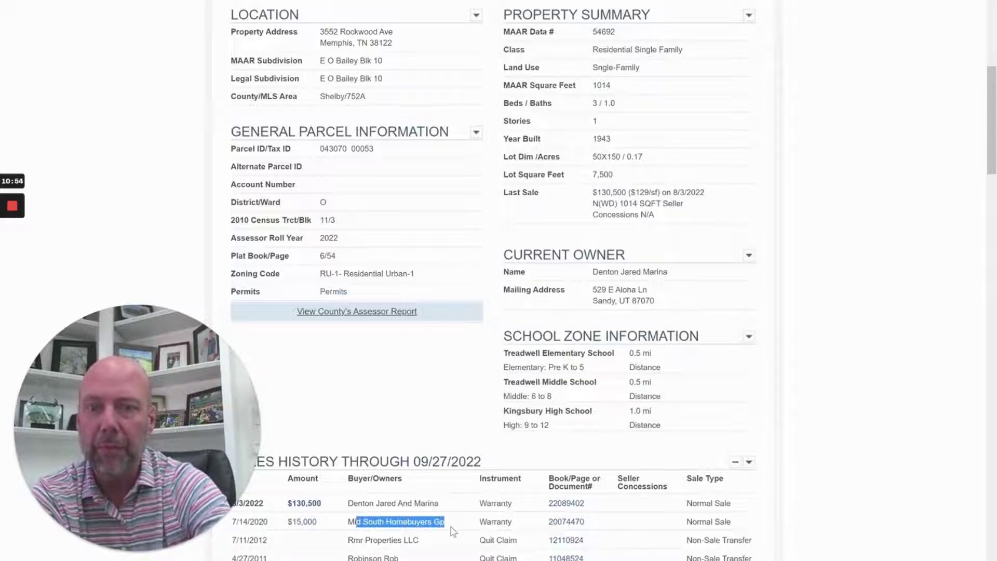
pyautogui.hotkey('alt', 'Tab')
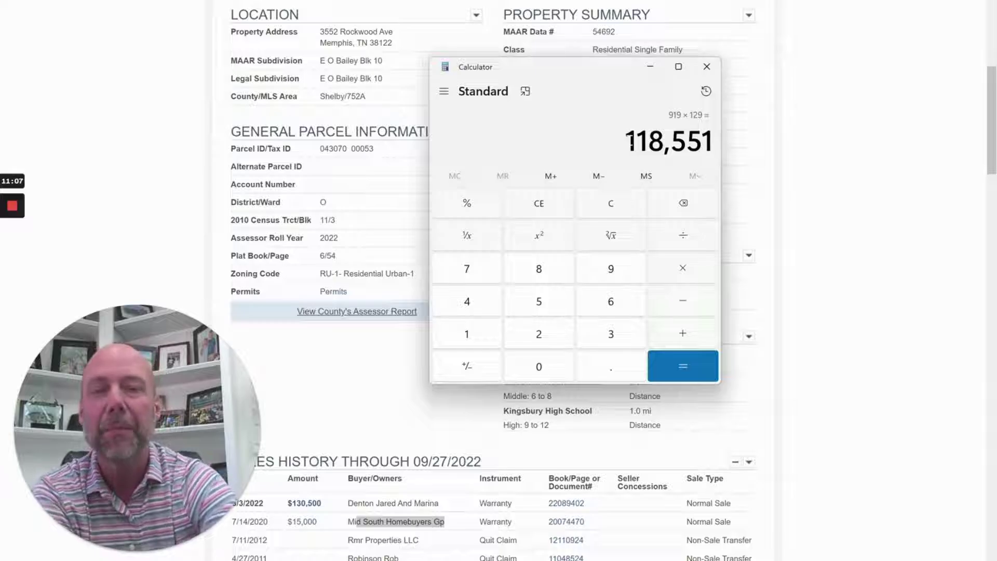
pyautogui.moveTo(630, 141); pyautogui.dragTo(713, 141)
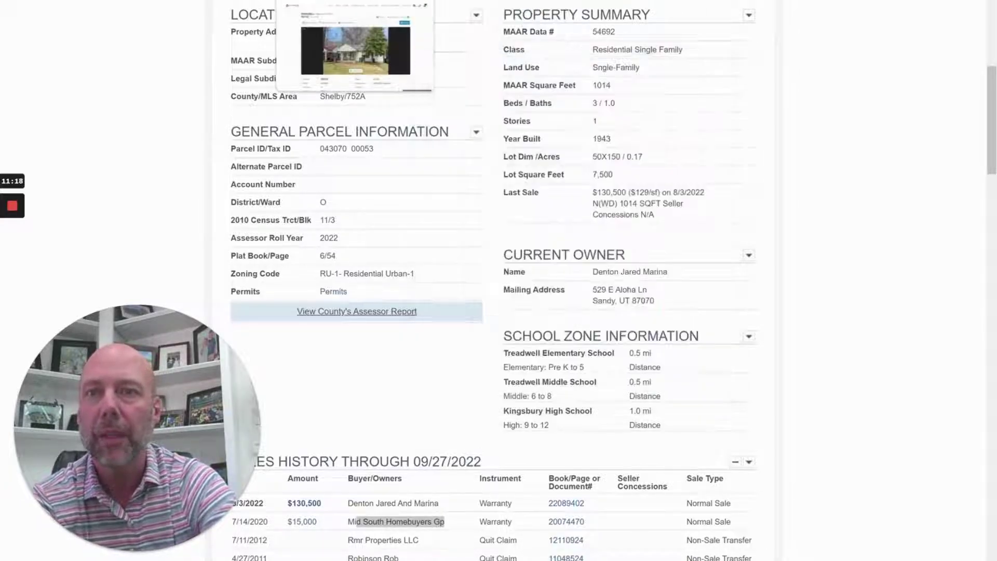
pyautogui.click(358, 1)
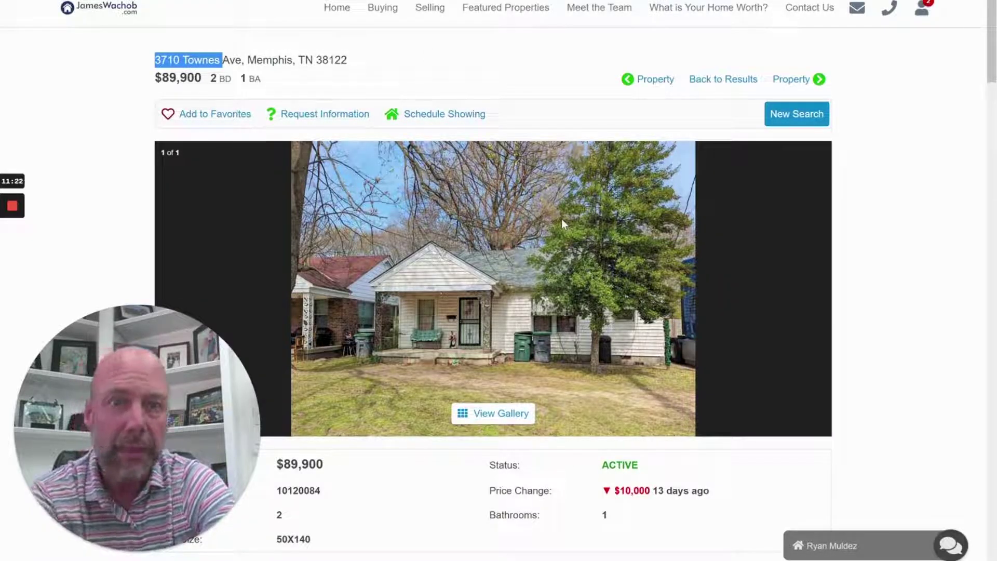
pyautogui.scroll(-8, 621, 275)
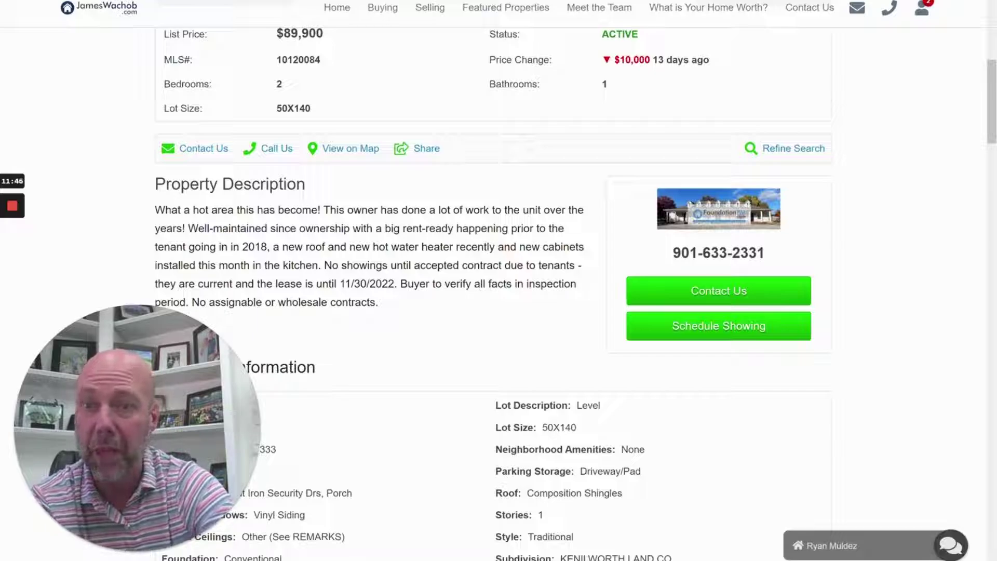
pyautogui.scroll(-1, 499, 291)
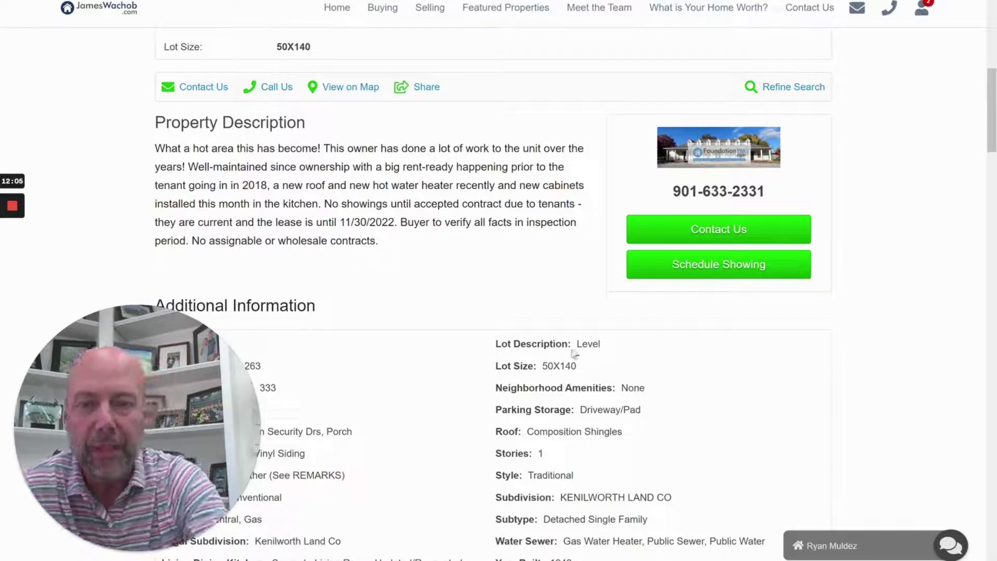
pyautogui.hotkey('alt', 'Tab')
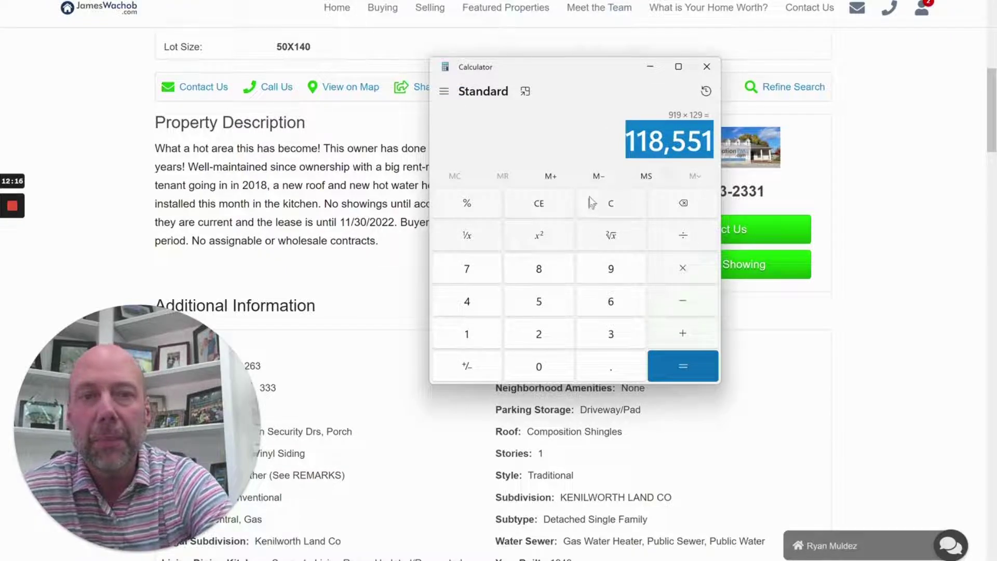
# Clear Calculator and multiply 919 by 20 to get 18,380, fixing a mistyped 99
pyautogui.click(606, 208)
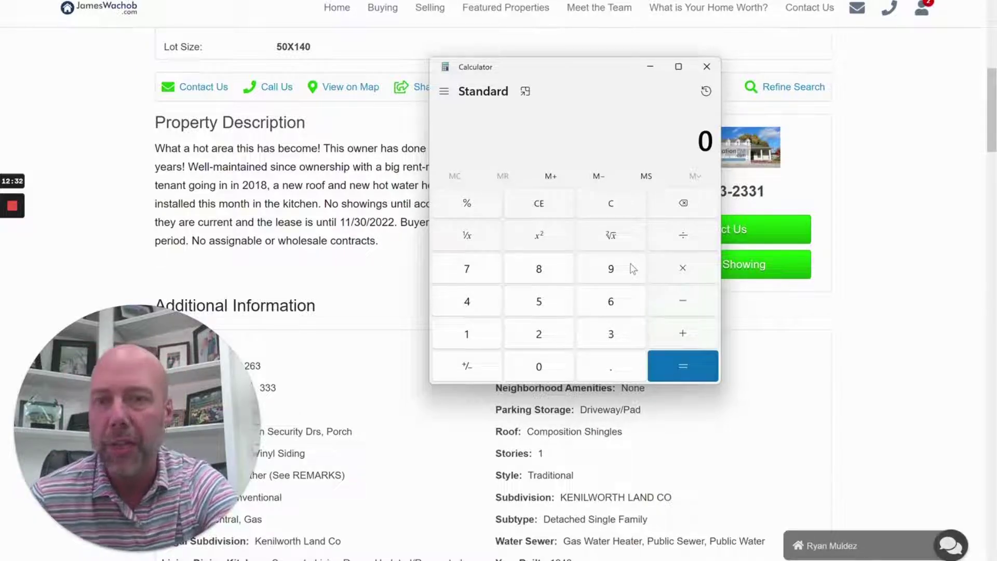
pyautogui.click(630, 264)
pyautogui.click(618, 269)
pyautogui.click(600, 212)
pyautogui.click(609, 268)
pyautogui.click(485, 336)
pyautogui.click(609, 269)
pyautogui.click(706, 264)
pyautogui.click(546, 338)
pyautogui.click(551, 364)
pyautogui.click(656, 365)
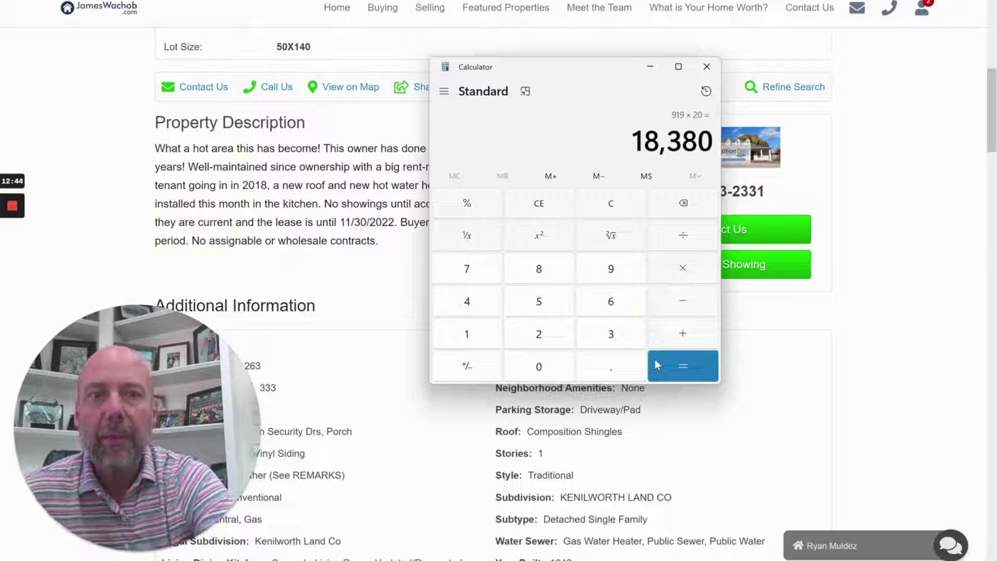
# Subtract 6,500 from 18,380, leaving 11,880
pyautogui.click(680, 305)
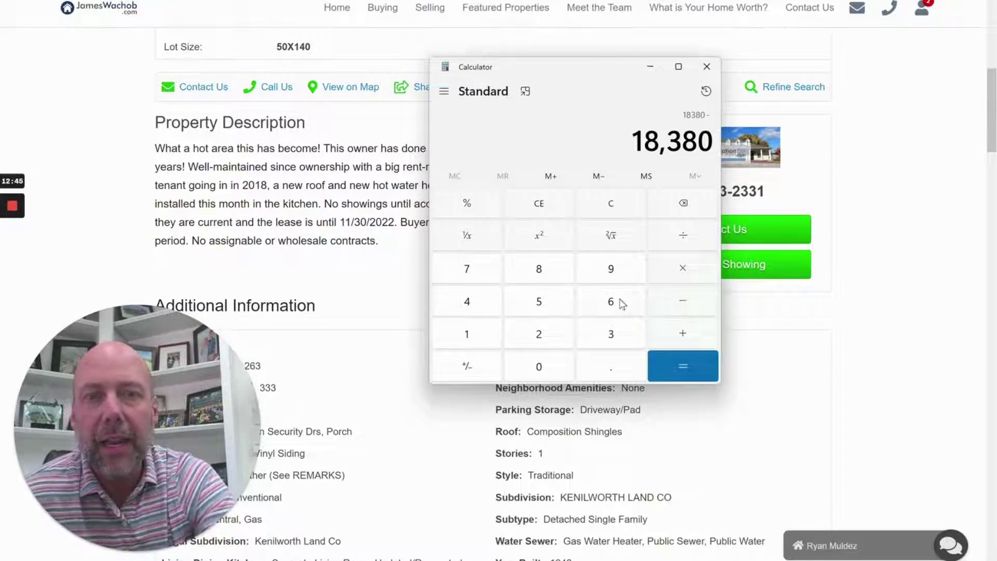
pyautogui.click(621, 302)
pyautogui.click(563, 306)
pyautogui.click(558, 359)
pyautogui.click(558, 358)
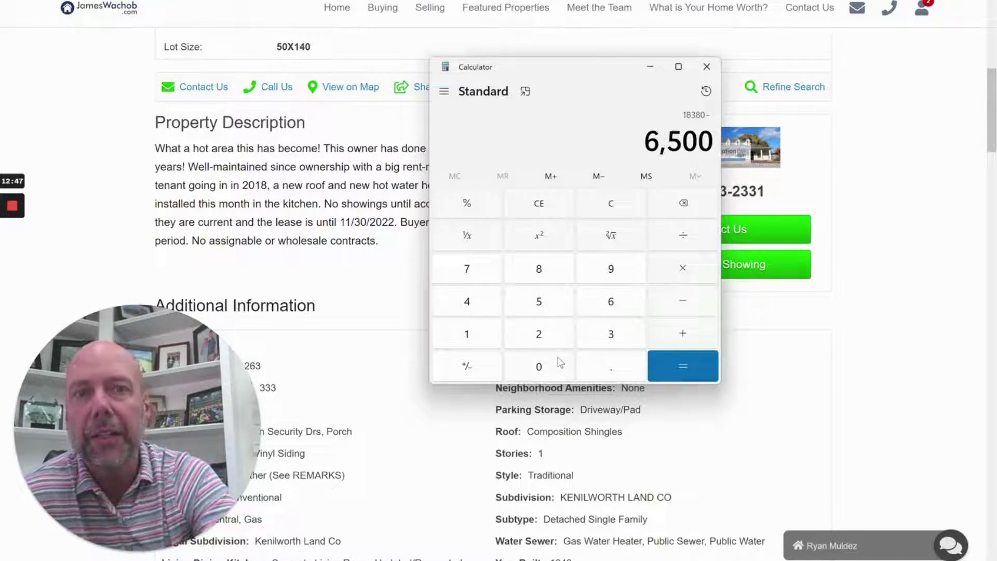
pyautogui.click(683, 370)
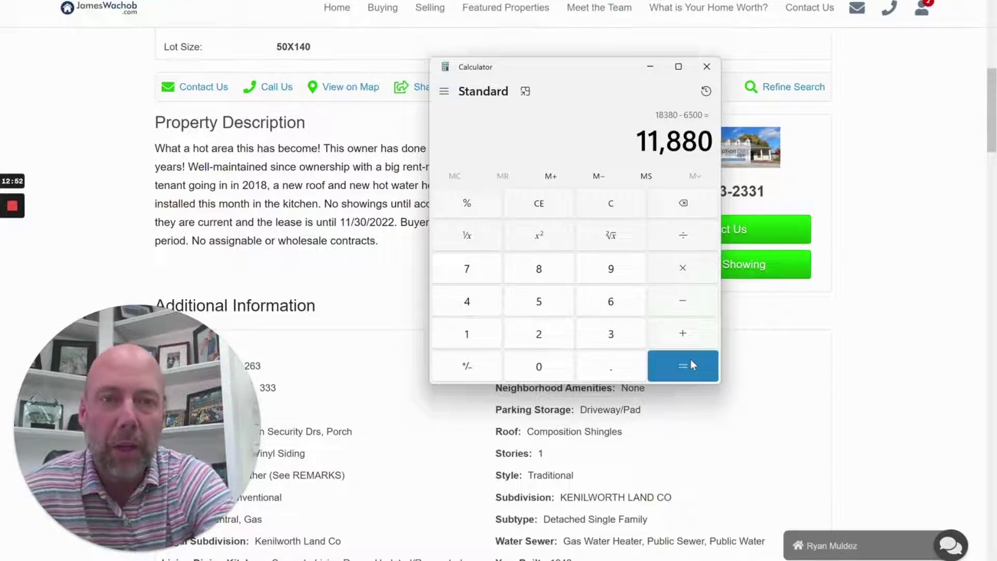
# Clear the calculator and enter 118,000, deleting the extra 8s
pyautogui.click(601, 208)
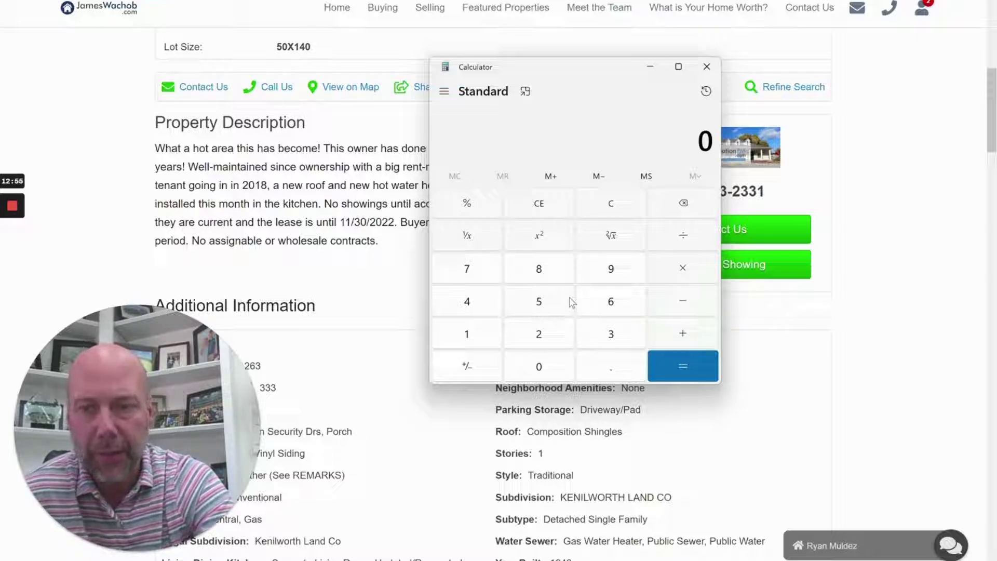
pyautogui.click(473, 337)
pyautogui.click(474, 337)
pyautogui.click(540, 271)
pyautogui.click(540, 272)
pyautogui.click(540, 271)
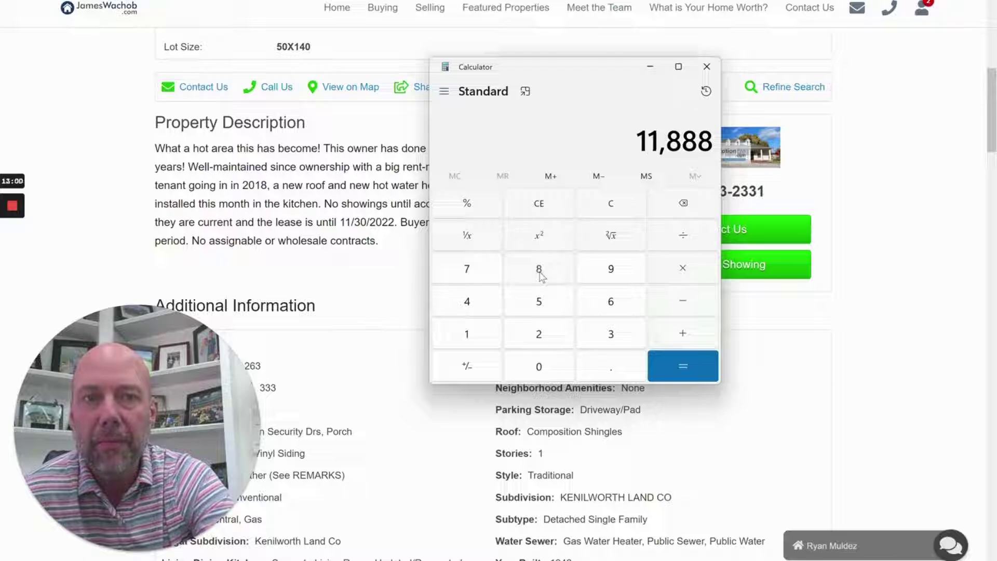
pyautogui.click(685, 208)
pyautogui.click(685, 208)
pyautogui.click(540, 368)
pyautogui.click(541, 368)
pyautogui.click(540, 368)
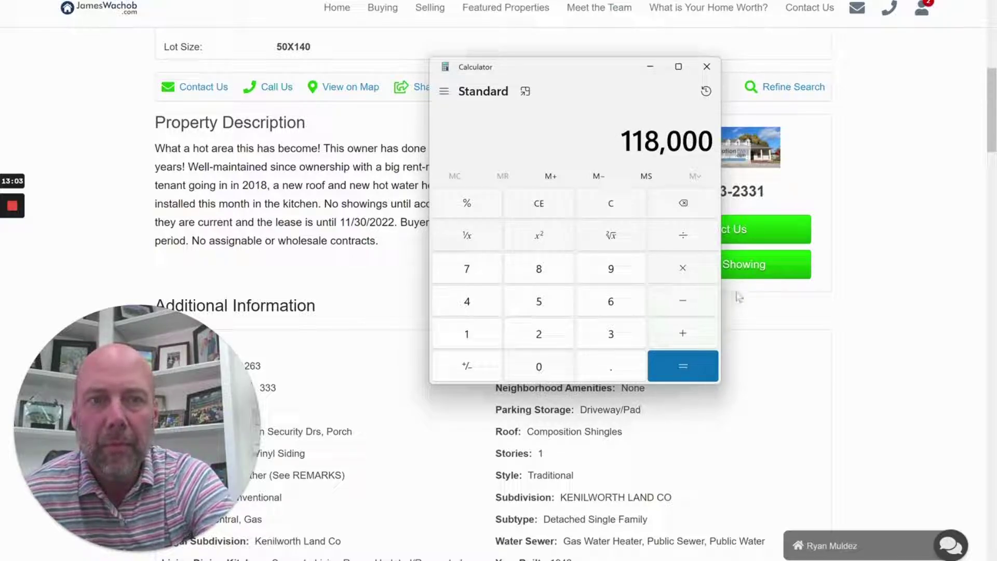
# Subtract 15,000 from 118,000 to reach 103,000
pyautogui.click(691, 303)
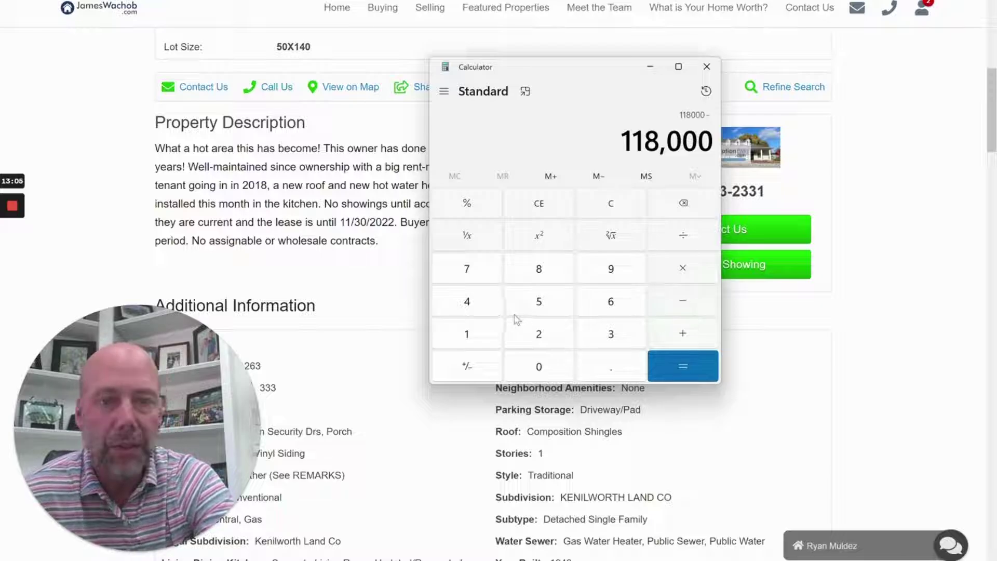
pyautogui.click(480, 337)
pyautogui.click(551, 305)
pyautogui.click(541, 368)
pyautogui.click(541, 367)
pyautogui.click(541, 367)
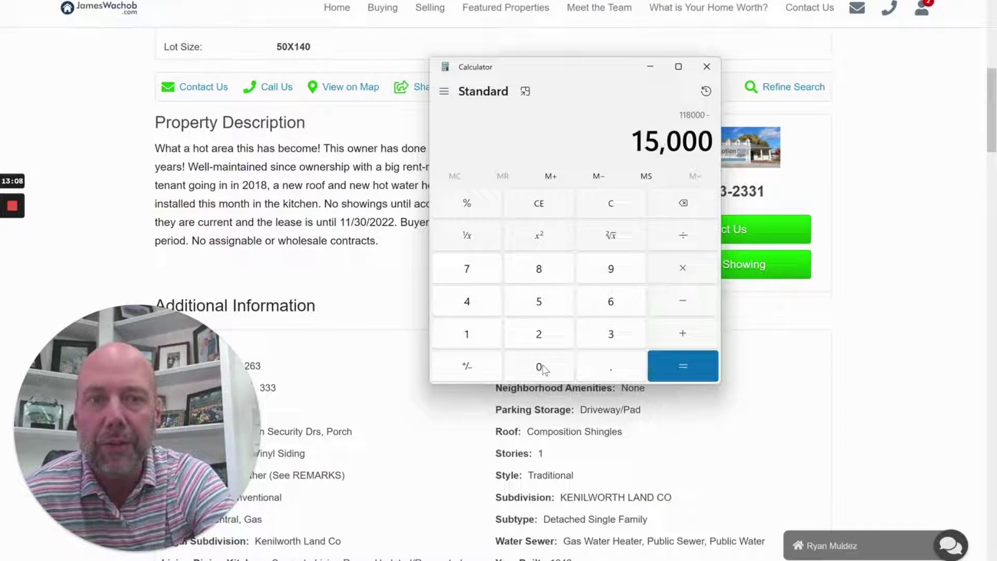
pyautogui.click(674, 300)
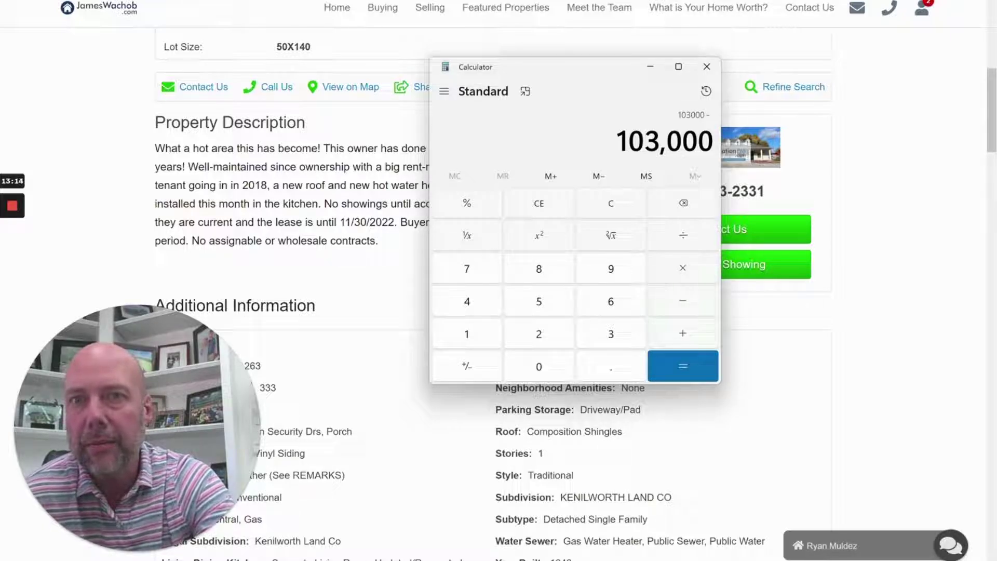
# Subtract 90,000 to get 13,000, then divide by 118,000 for about 0.11
pyautogui.scroll(1, 213, 96)
pyautogui.scroll(9, 213, 96)
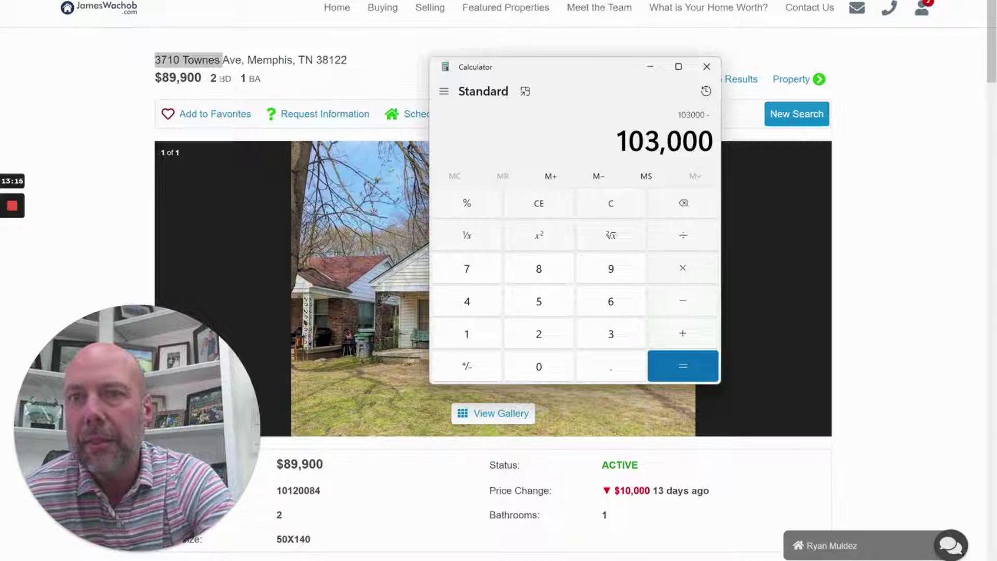
pyautogui.click(611, 270)
pyautogui.click(539, 367)
pyautogui.click(538, 367)
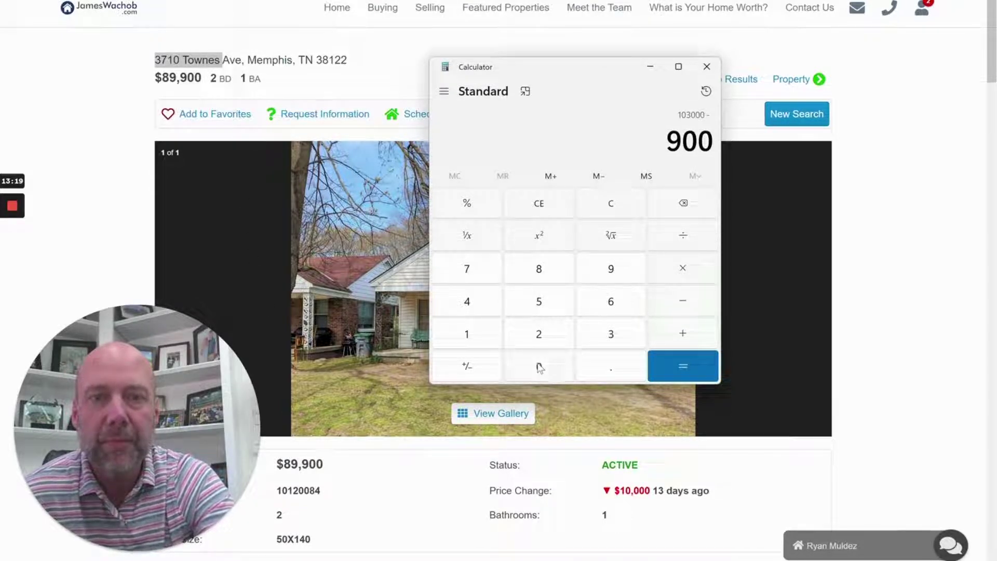
pyautogui.click(540, 367)
pyautogui.click(540, 367)
pyautogui.click(684, 368)
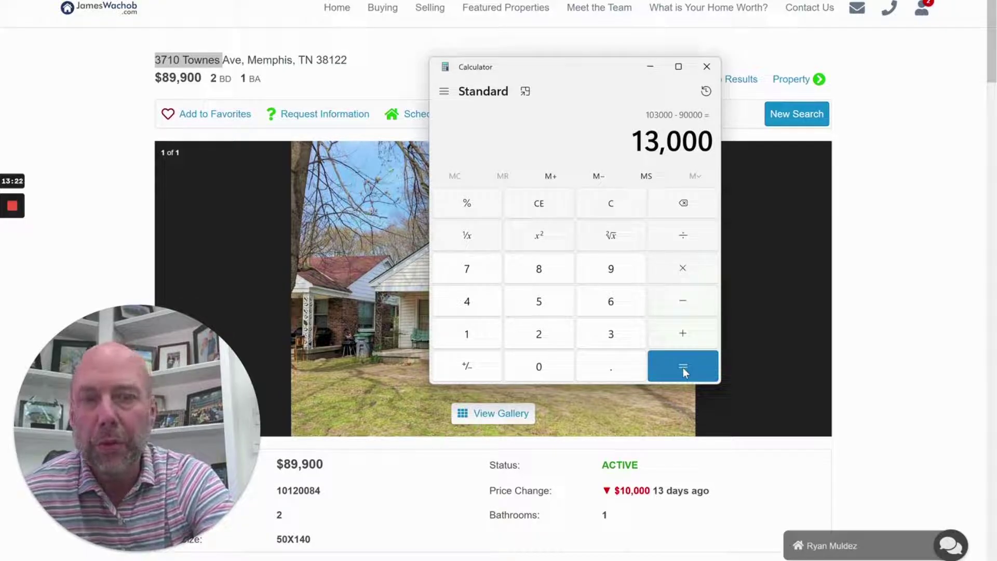
pyautogui.click(684, 238)
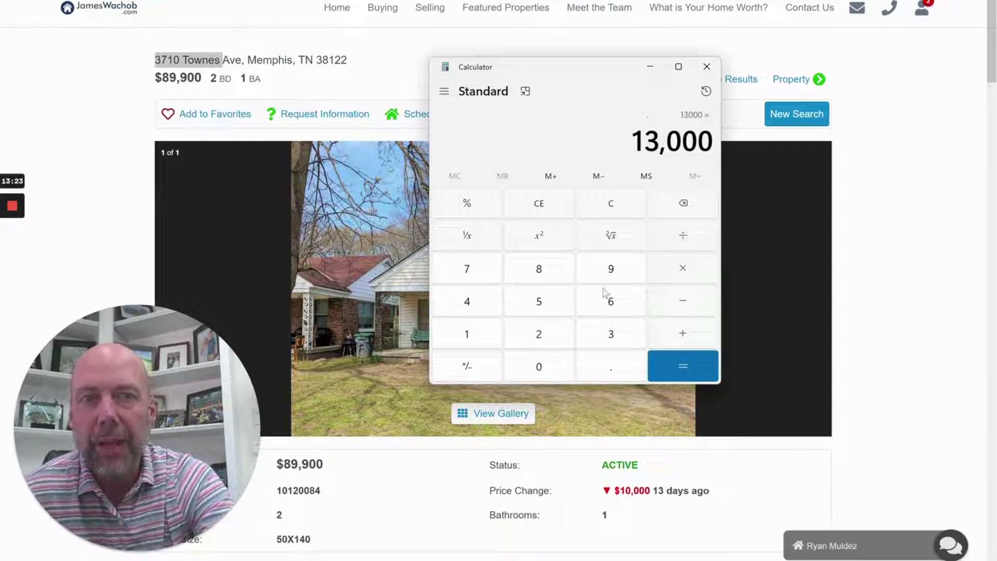
pyautogui.click(466, 332)
pyautogui.click(466, 333)
pyautogui.click(539, 278)
pyautogui.click(552, 372)
pyautogui.click(553, 372)
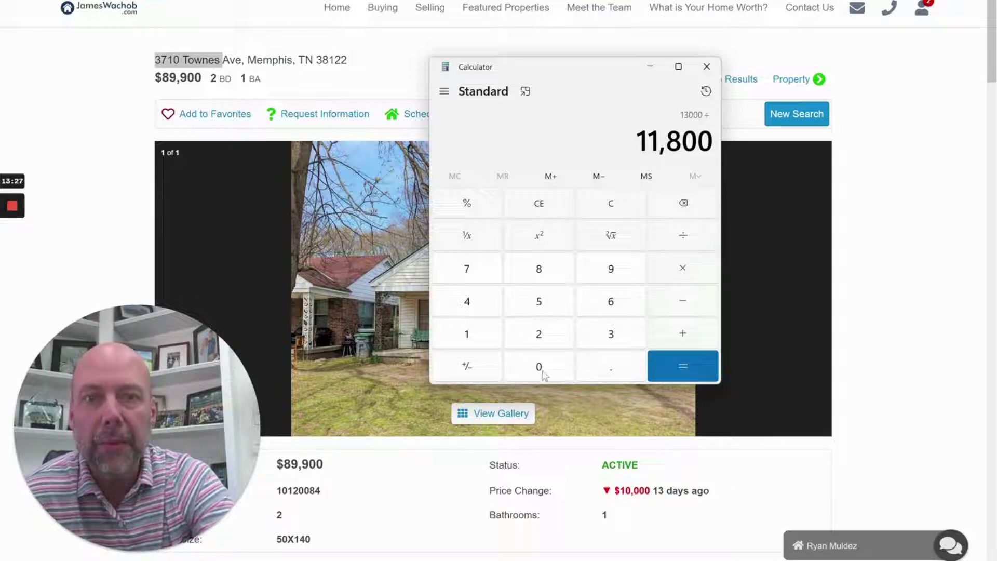
pyautogui.click(541, 372)
pyautogui.click(664, 366)
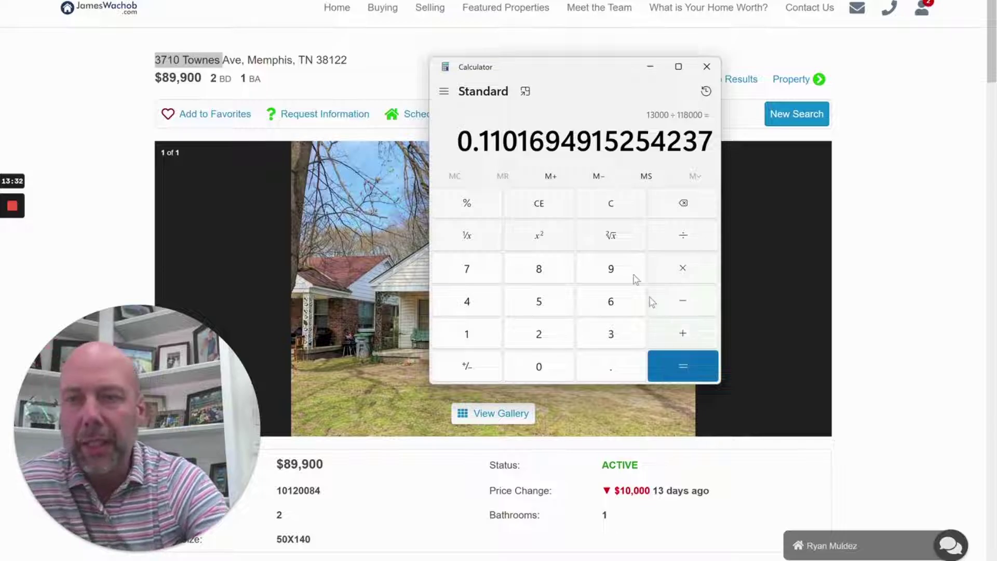
# Clear the calculator and compute 118,000 − 15,000 − 70,000 = 33,000
pyautogui.click(631, 218)
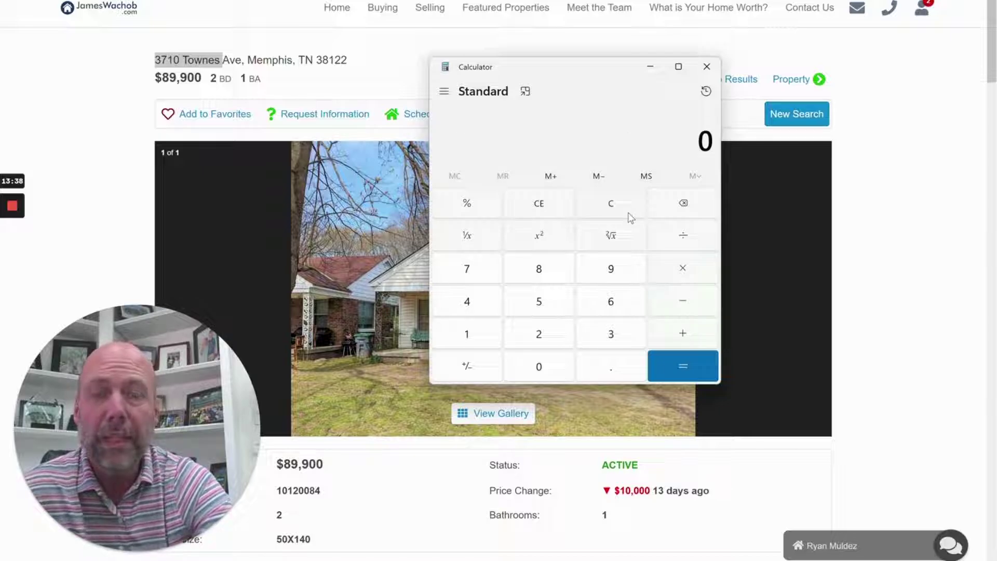
pyautogui.doubleClick(479, 337)
pyautogui.click(540, 270)
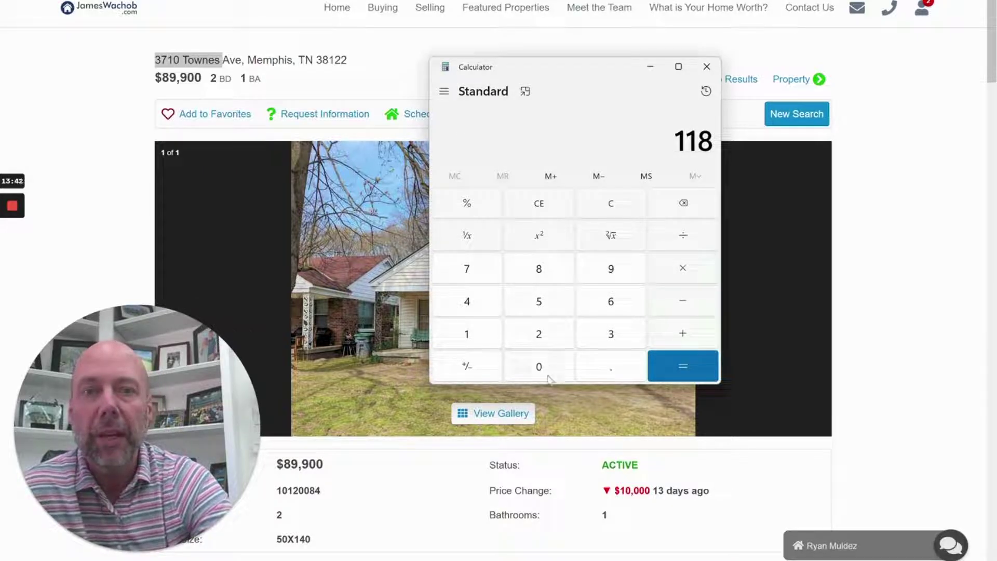
pyautogui.tripleClick(541, 366)
pyautogui.click(689, 303)
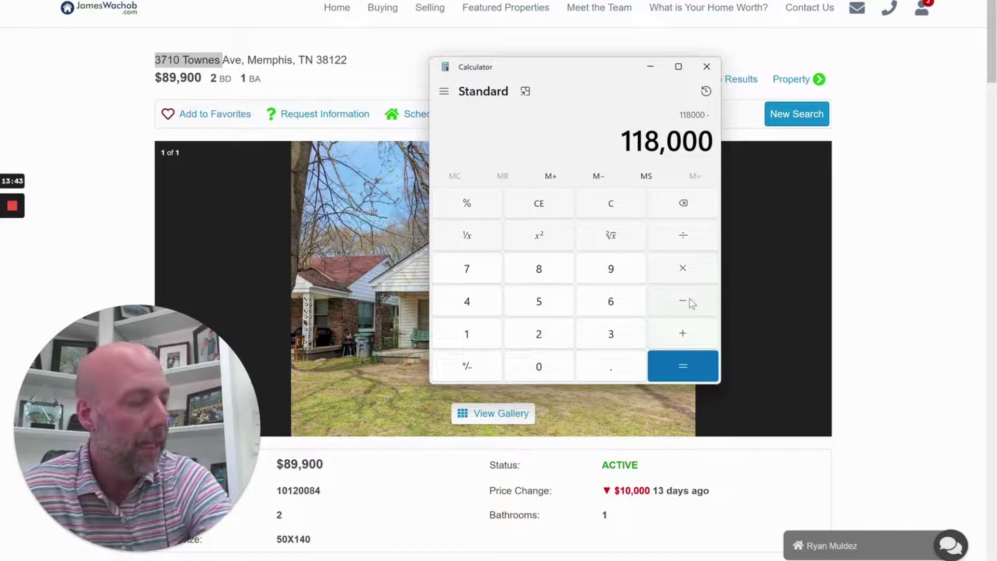
pyautogui.click(489, 346)
pyautogui.click(550, 305)
pyautogui.doubleClick(550, 369)
pyautogui.click(556, 367)
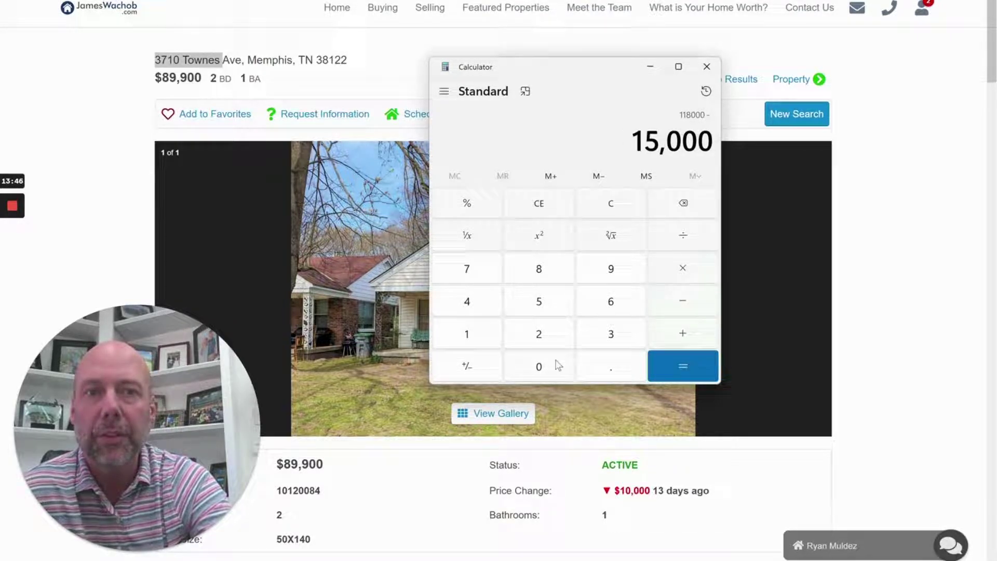
pyautogui.click(687, 304)
pyautogui.click(474, 274)
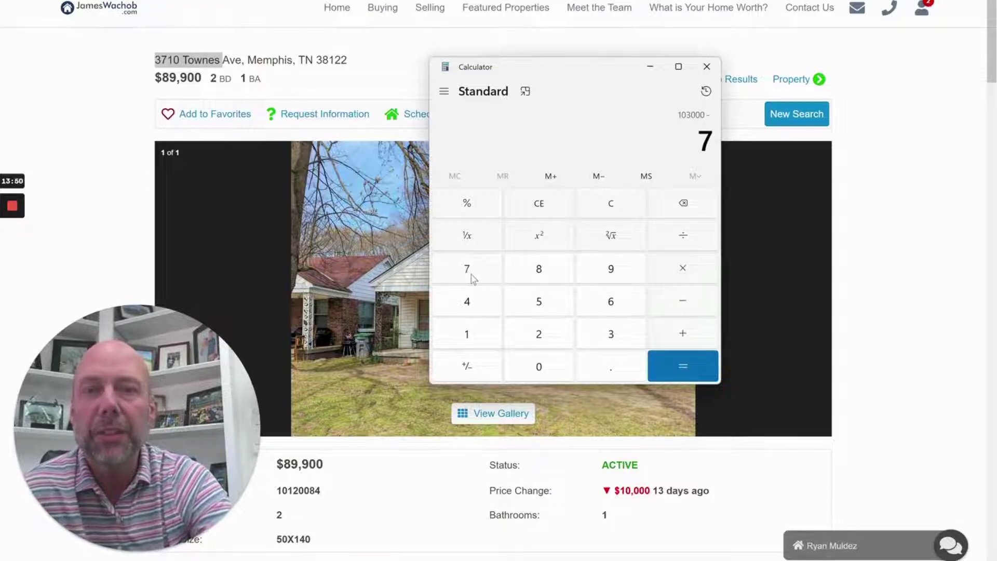
pyautogui.click(551, 363)
pyautogui.click(551, 364)
pyautogui.click(553, 364)
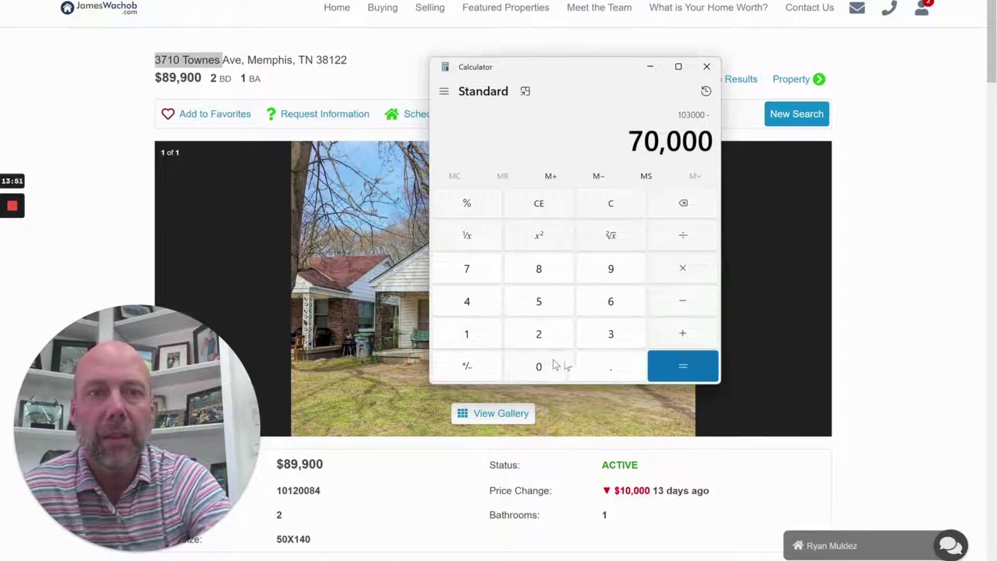
pyautogui.click(683, 368)
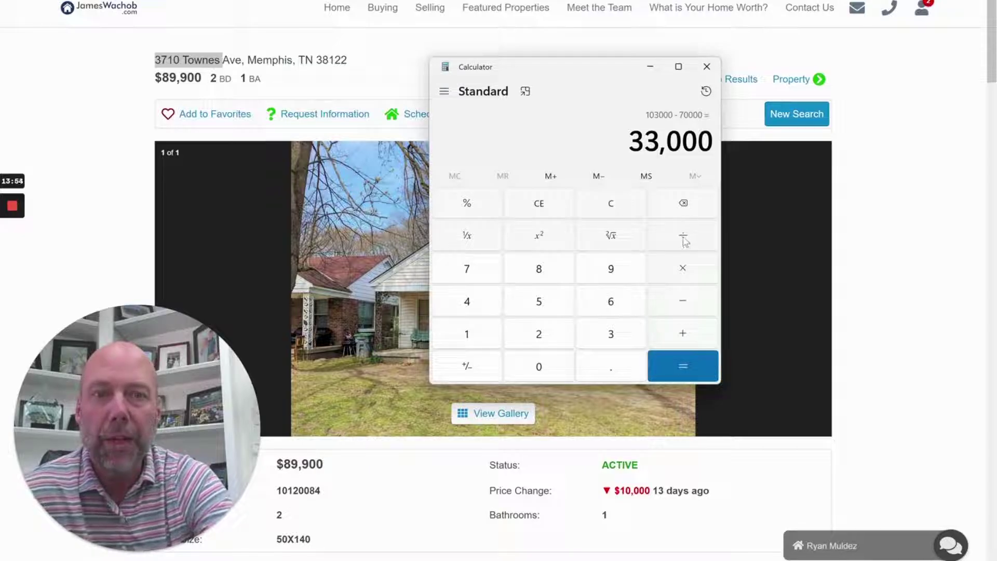
# Divide 33,000 by 118,000 for about 0.28, then close the Calculator
pyautogui.click(684, 238)
pyautogui.click(471, 340)
pyautogui.click(471, 343)
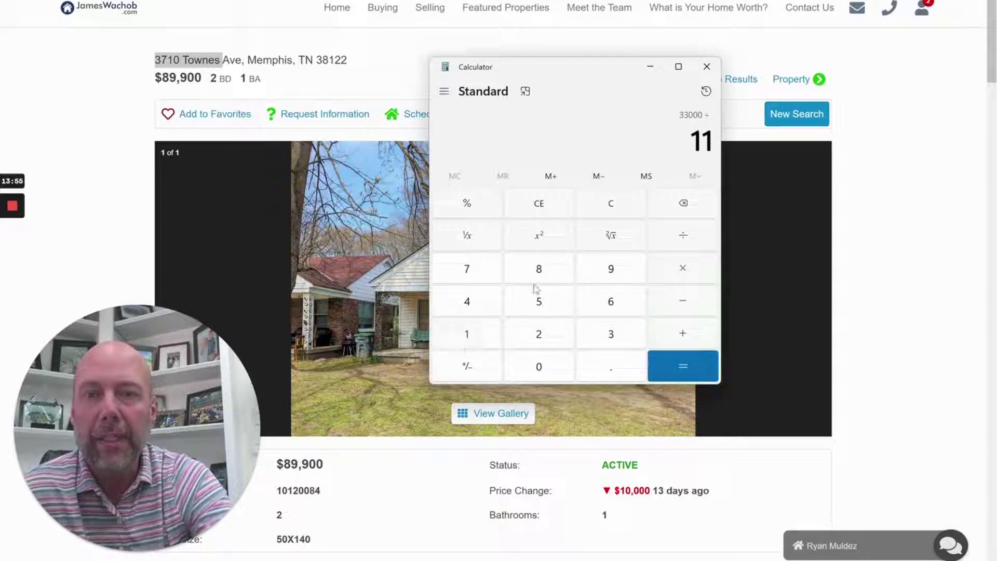
pyautogui.click(540, 281)
pyautogui.click(546, 370)
pyautogui.click(546, 370)
pyautogui.click(546, 370)
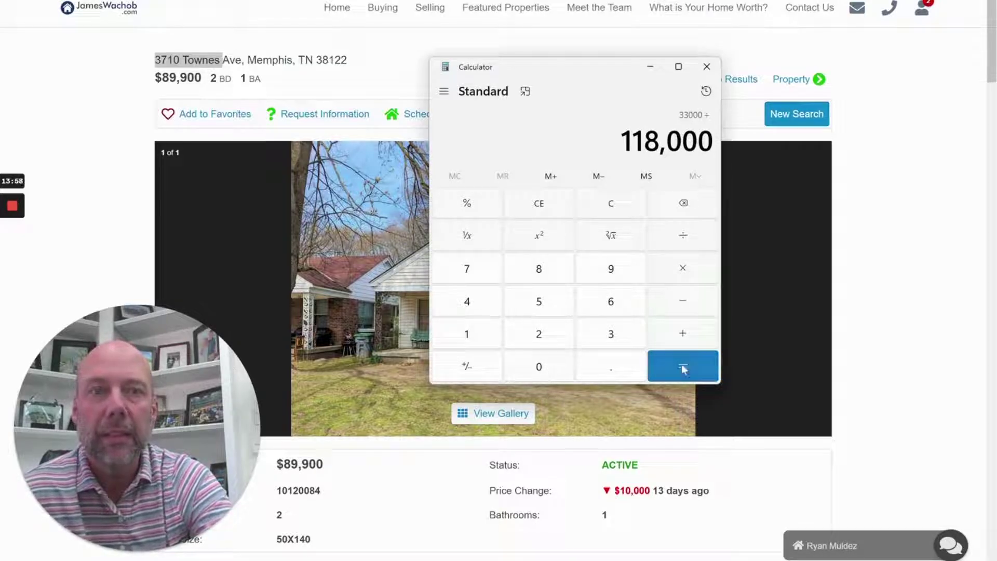
pyautogui.click(685, 365)
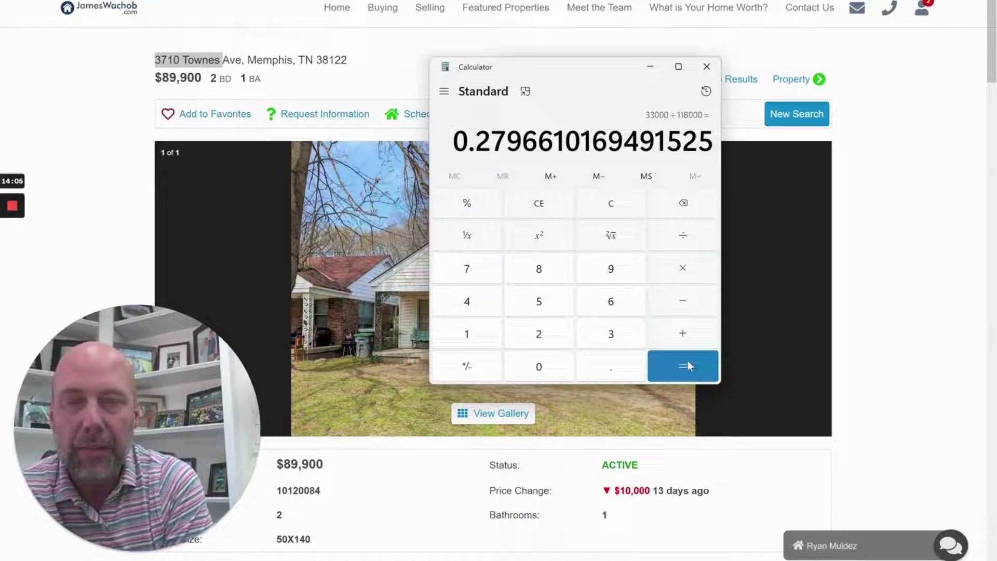
pyautogui.click(717, 72)
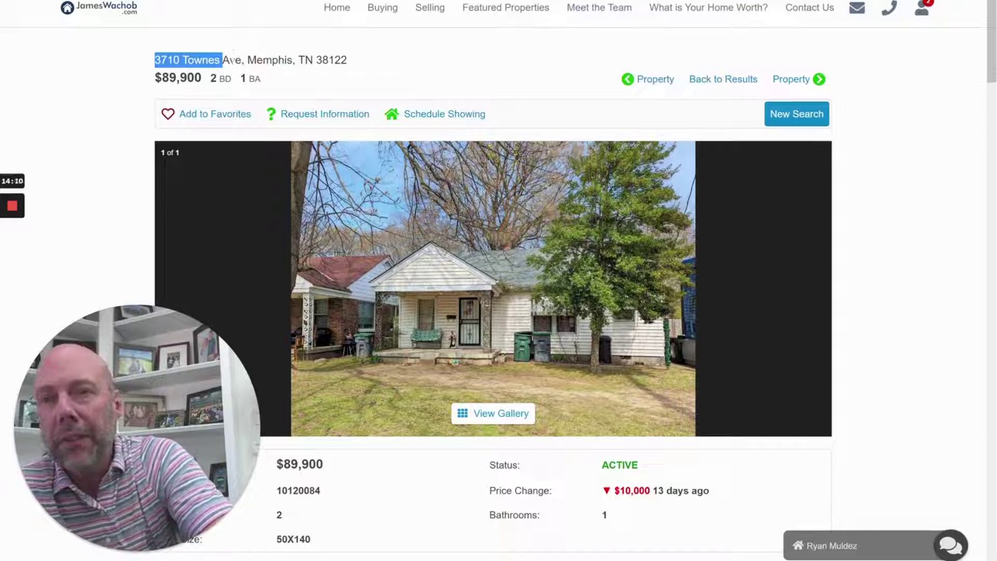
pyautogui.tripleClick(234, 59)
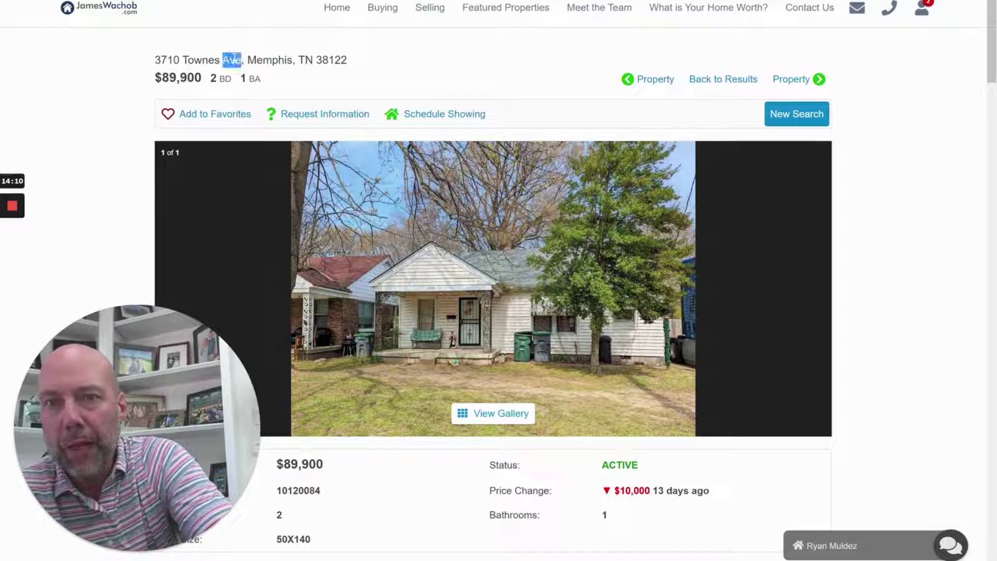
pyautogui.click(234, 58)
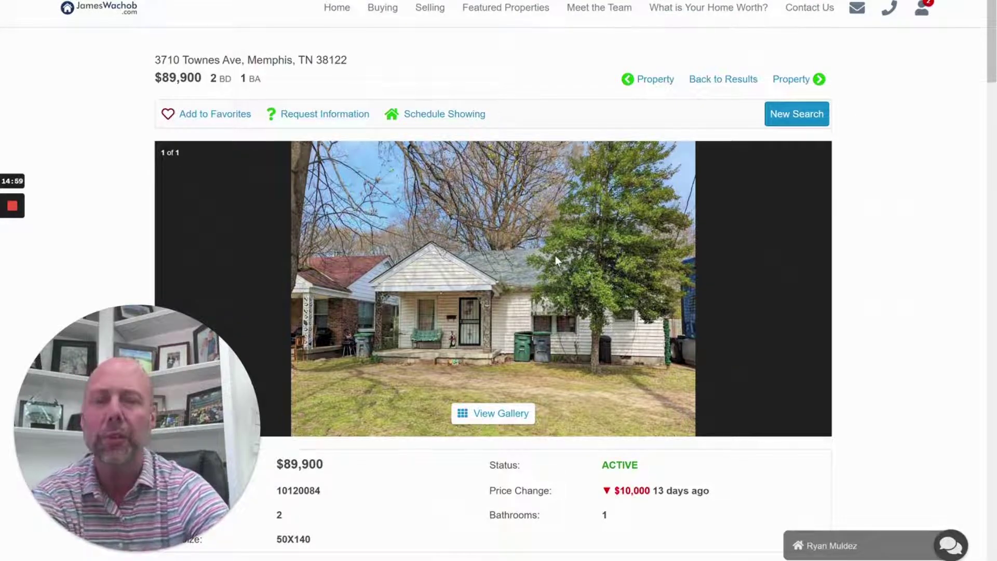
pyautogui.scroll(-10, 556, 256)
pyautogui.scroll(-8, 559, 261)
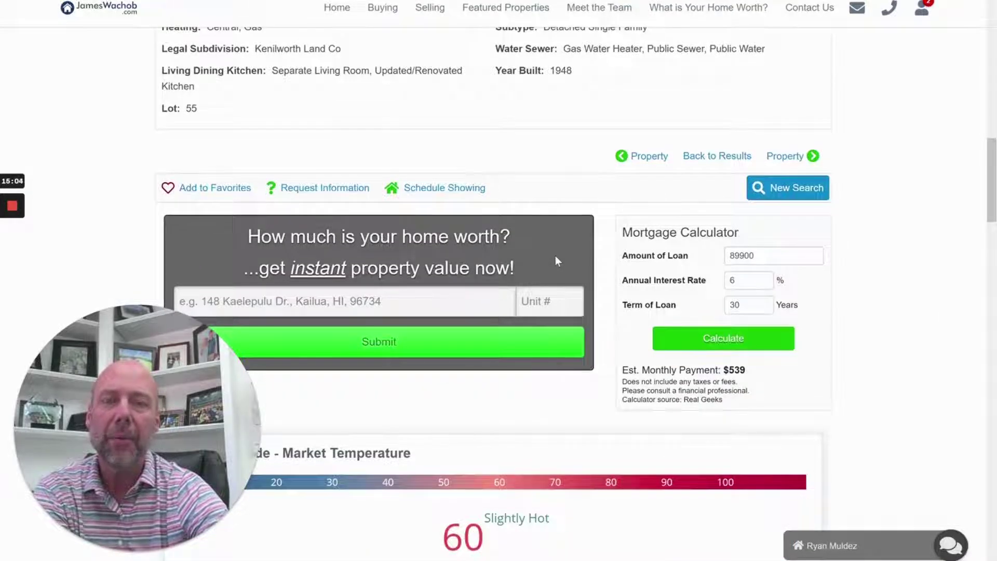
pyautogui.scroll(20, 556, 258)
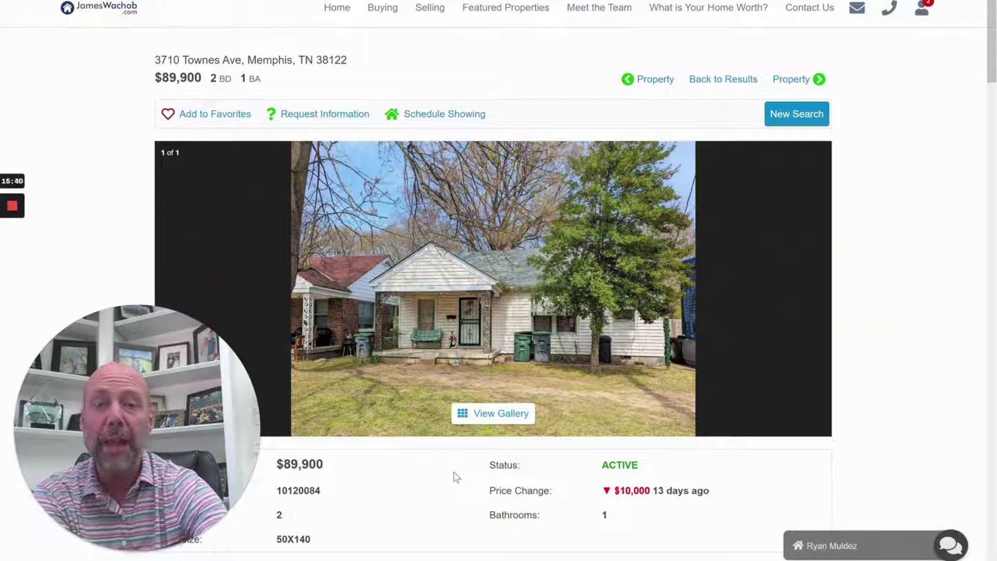
pyautogui.scroll(-10, 550, 317)
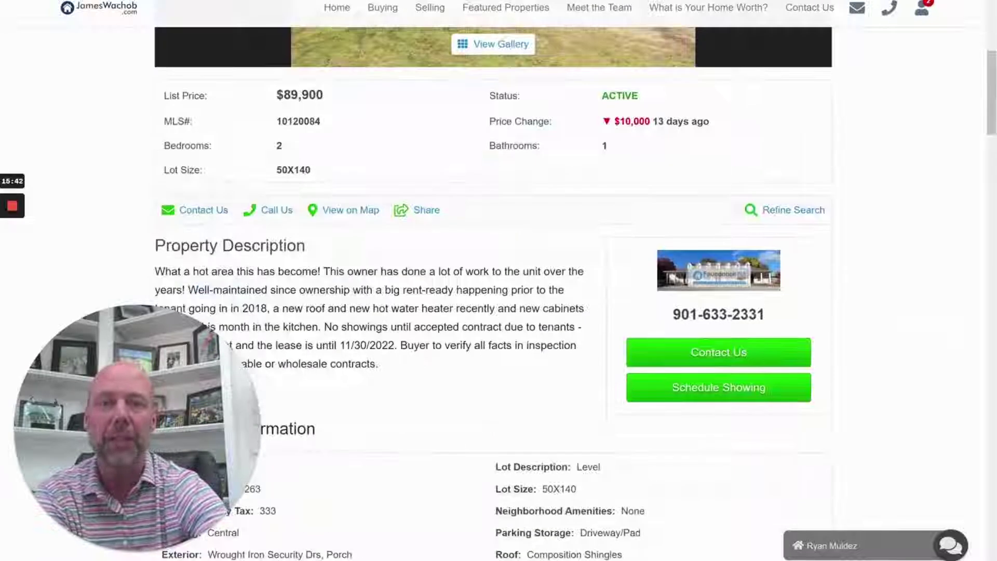
pyautogui.scroll(10, 429, 300)
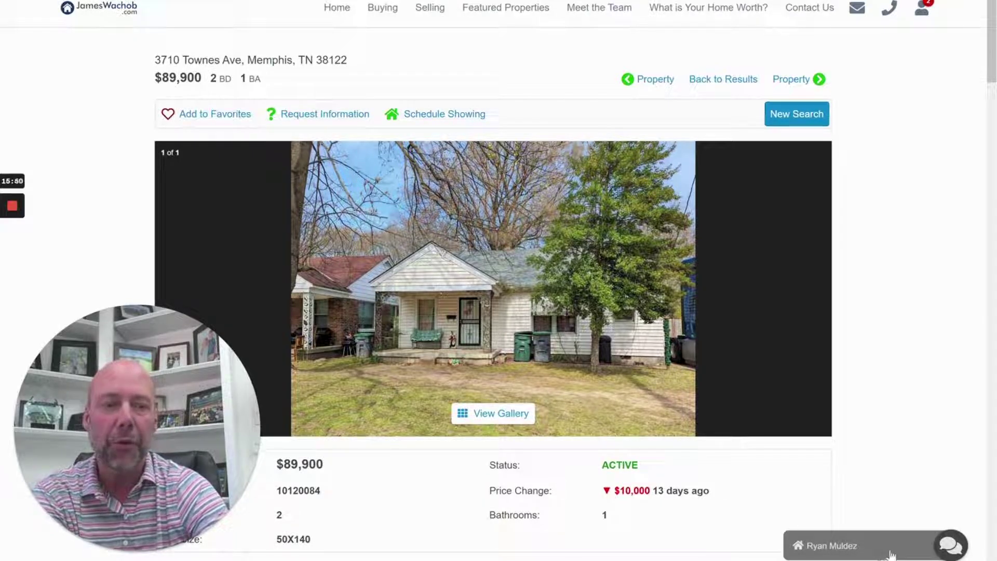
pyautogui.click(889, 552)
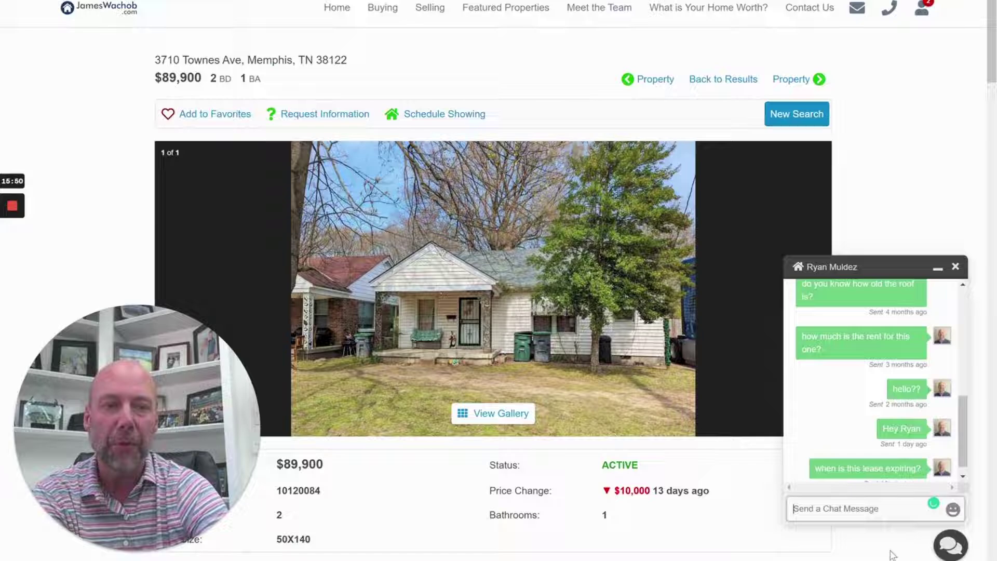
pyautogui.click(941, 269)
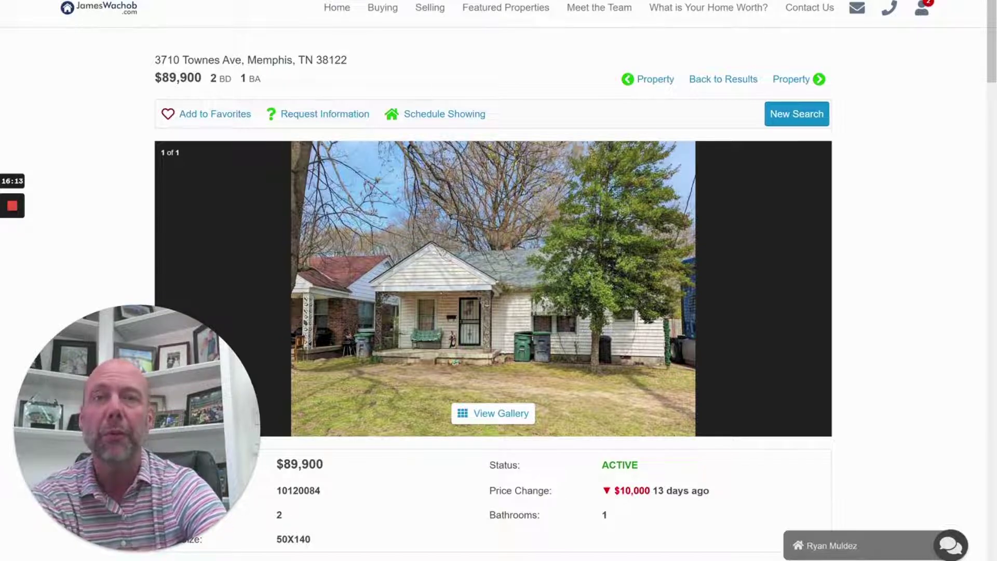
pyautogui.click(479, 1)
pyautogui.hotkey('ctrl', 'shift', 'Tab')
pyautogui.hotkey('ctrl', 'shift', 'Tab')
pyautogui.hotkey('ctrl', 'shift', 'Tab')
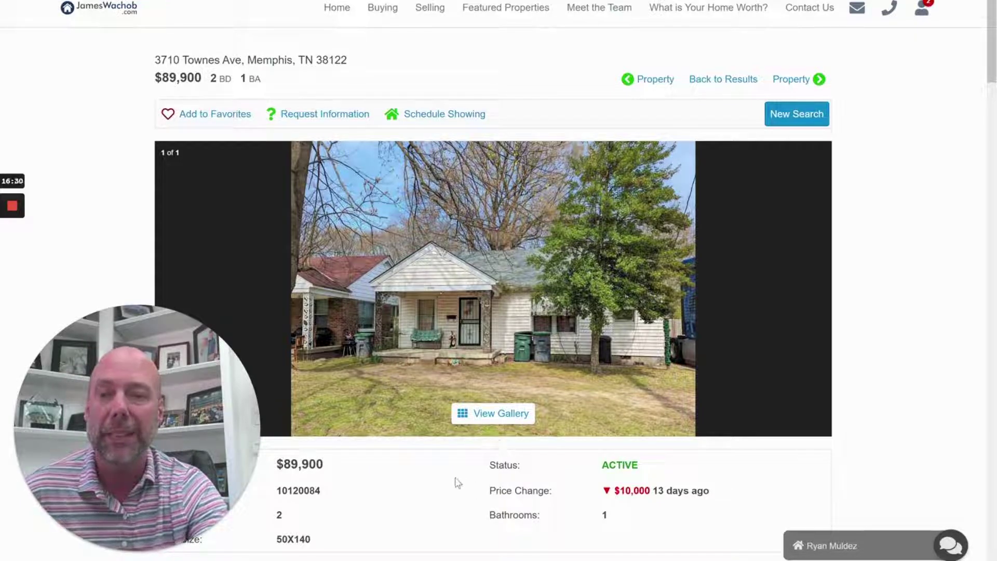
pyautogui.doubleClick(502, 465)
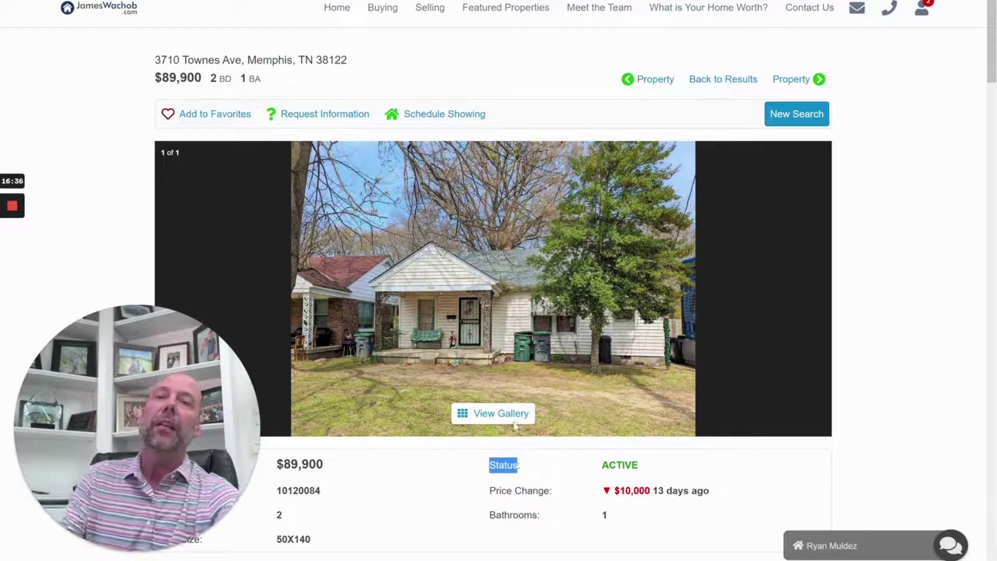
# Load turnkeyinvest.com in a new tab and go to its property listings page
pyautogui.hotkey('ctrl', 't')
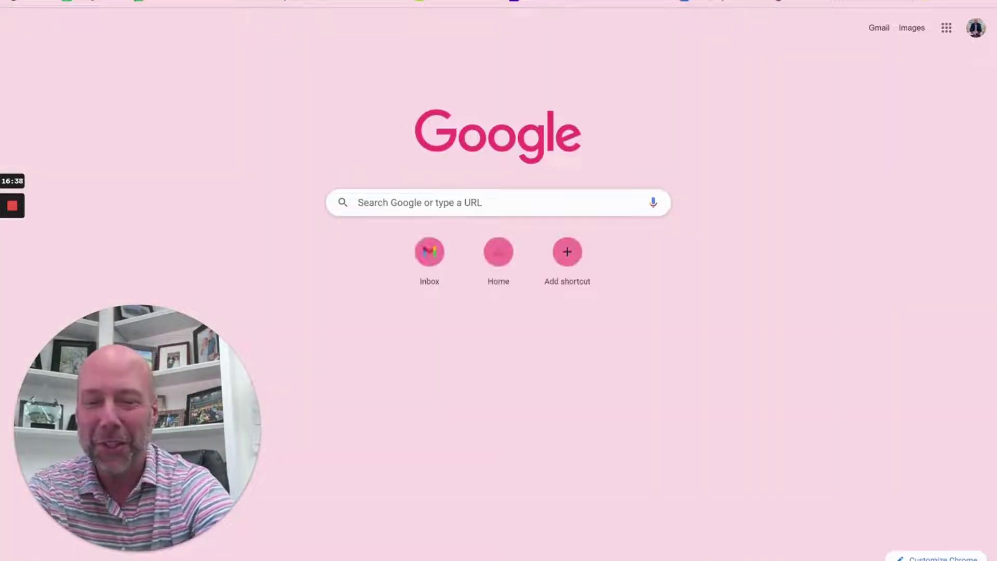
pyautogui.write('tur')
pyautogui.press('Return')
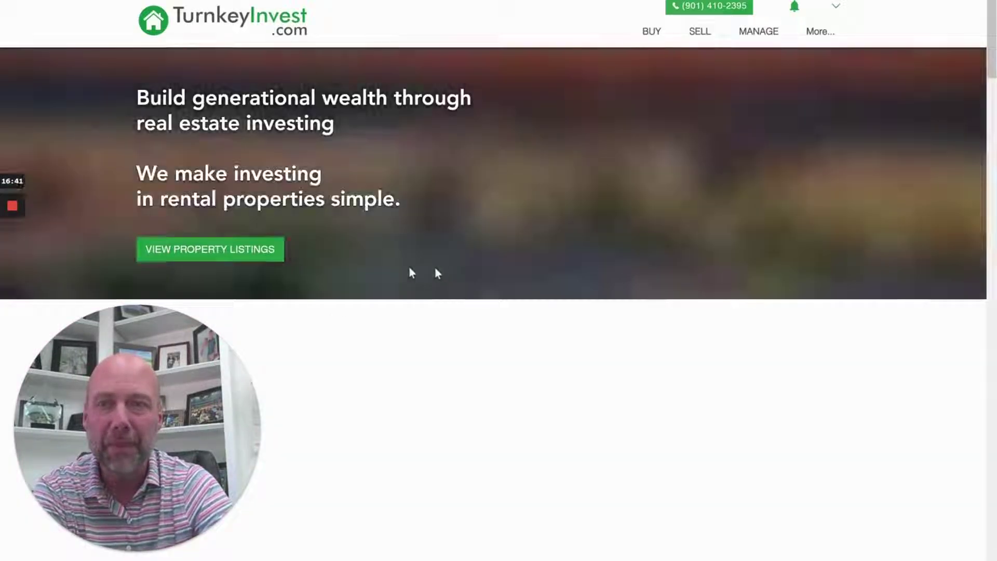
pyautogui.click(276, 257)
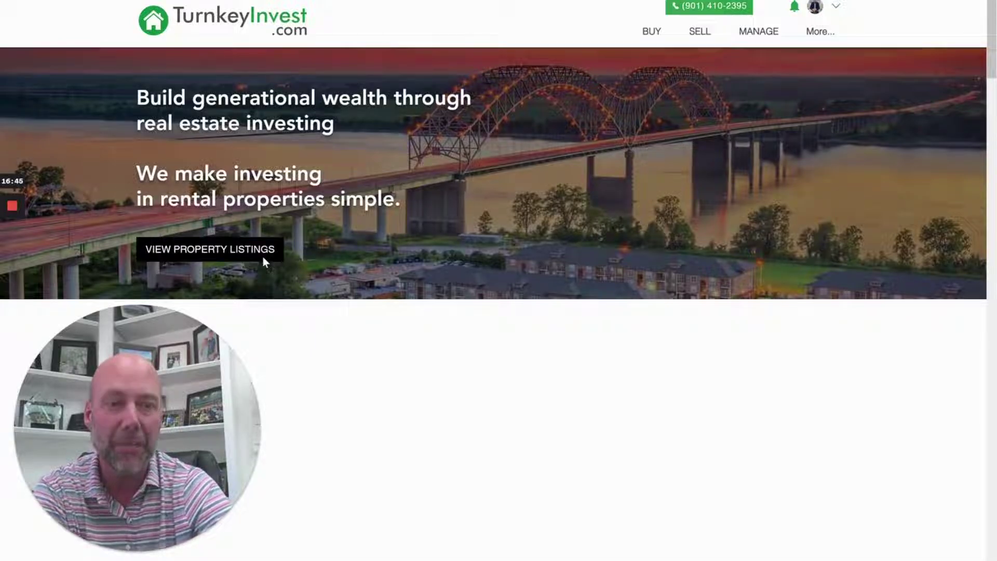
pyautogui.click(263, 257)
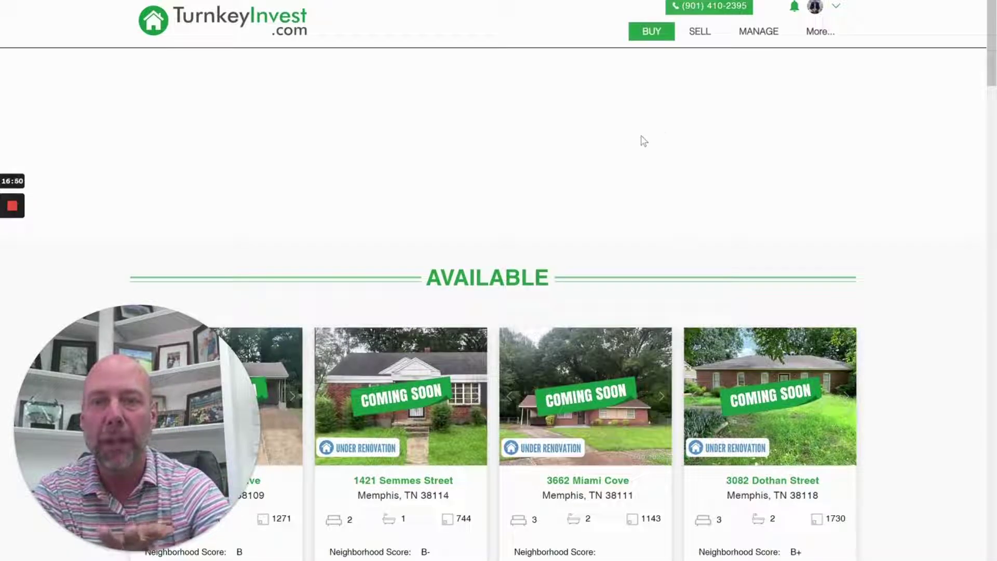
pyautogui.scroll(-4, 641, 140)
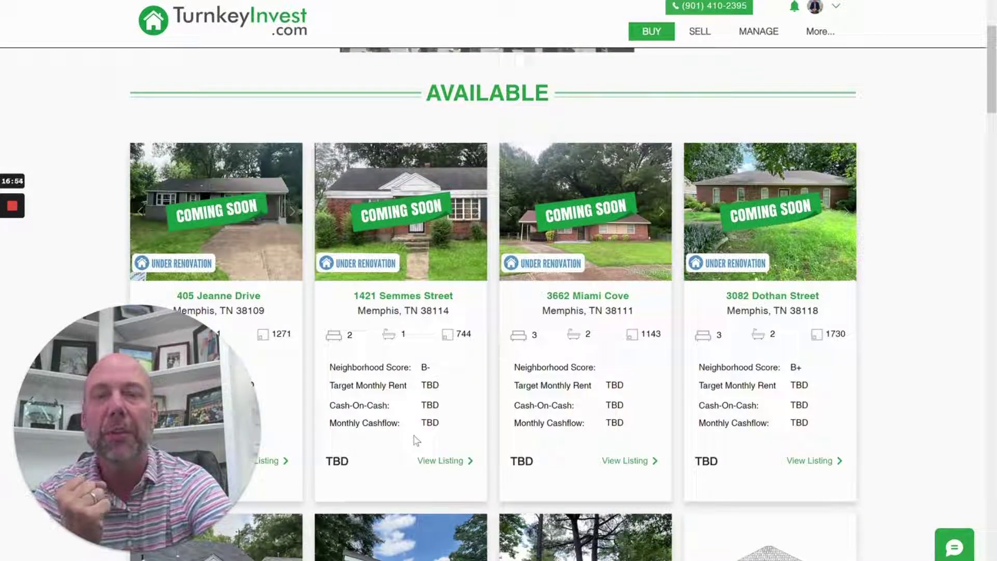
pyautogui.scroll(-2, 485, 319)
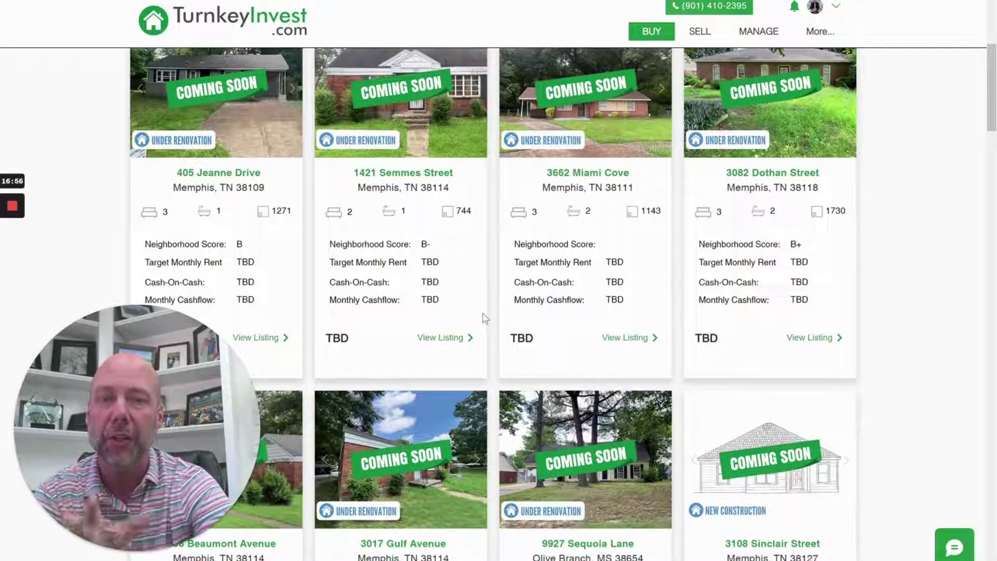
pyautogui.scroll(1, 483, 318)
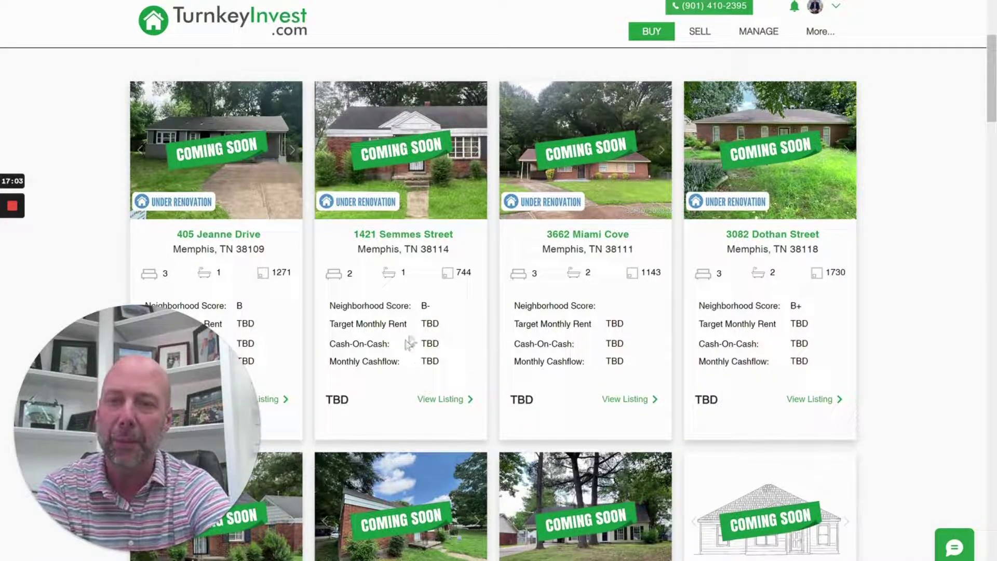
pyautogui.scroll(-8, 413, 339)
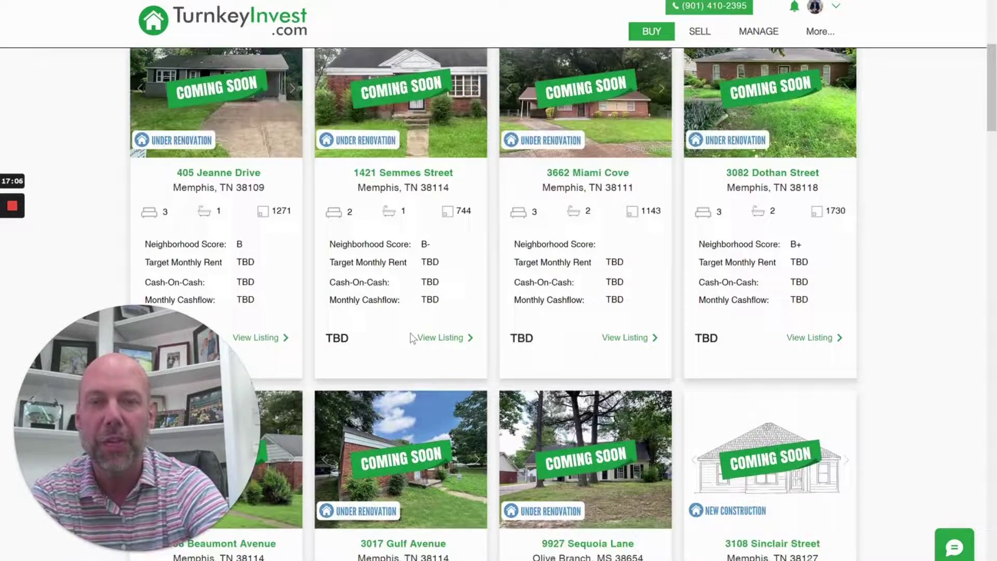
pyautogui.scroll(-10, 410, 339)
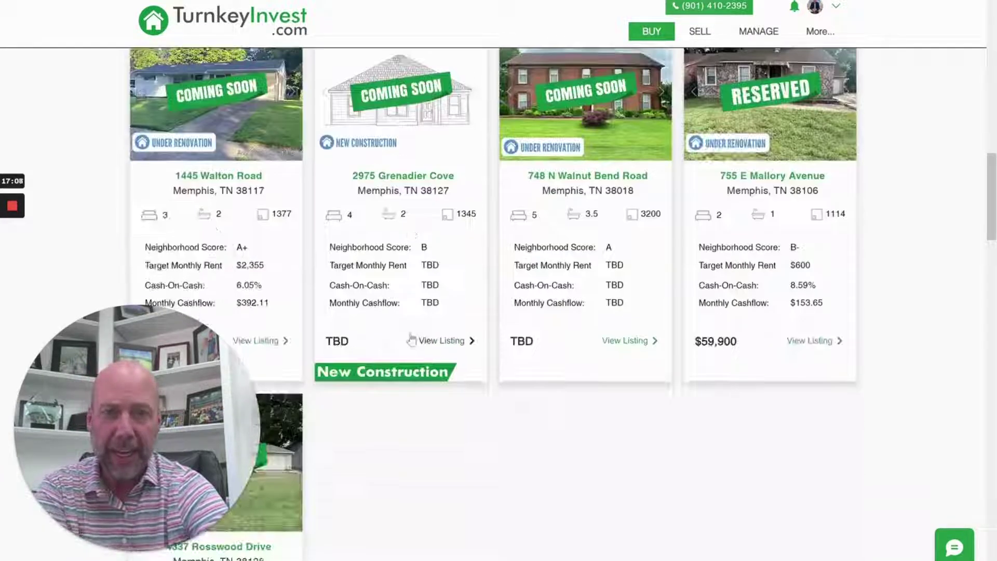
pyautogui.scroll(5, 409, 338)
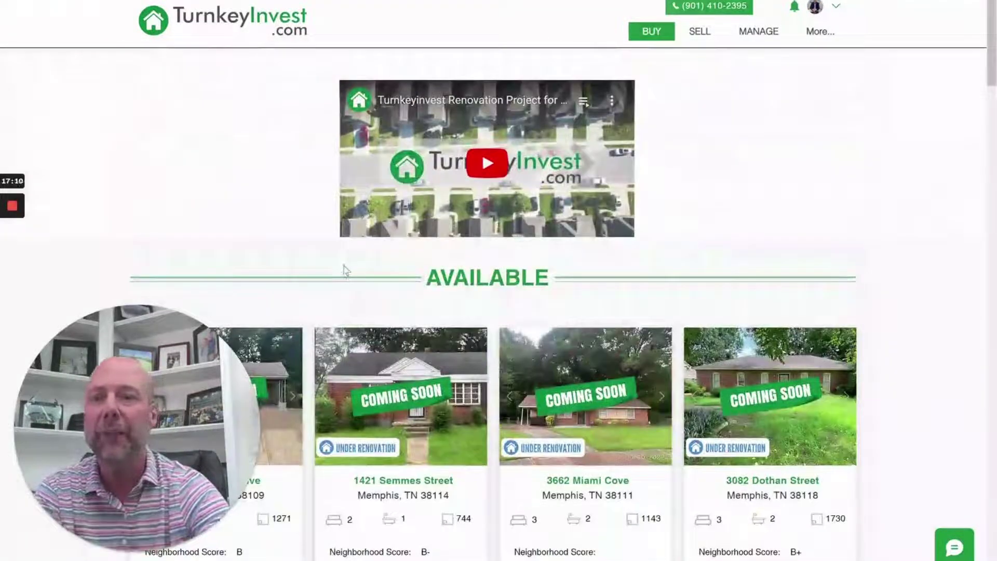
pyautogui.scroll(-3, 344, 270)
pyautogui.scroll(-2, 344, 271)
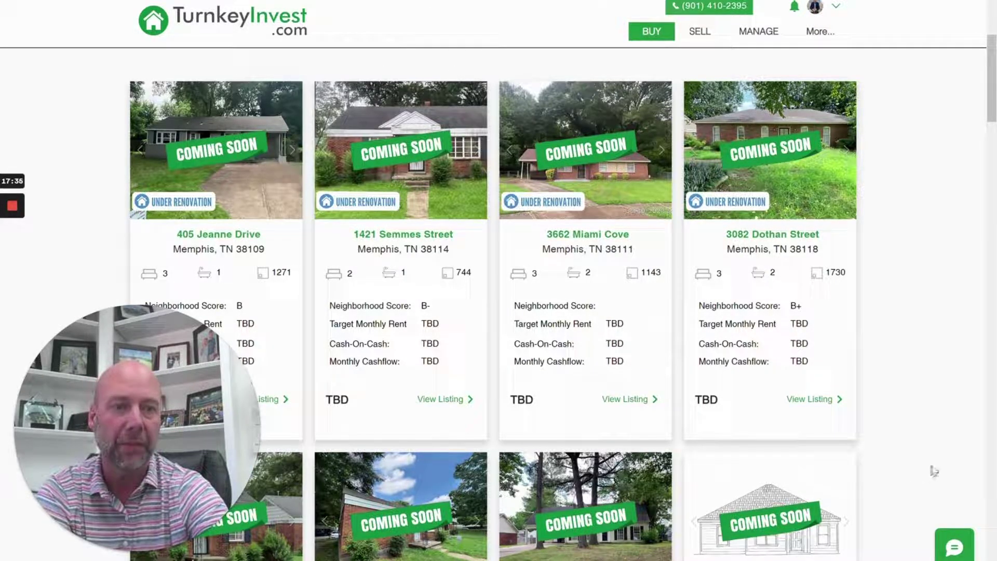
# Show TurnkeyInvest's Contact Us page with the Cordova campus map, then close the members chat
pyautogui.click(955, 545)
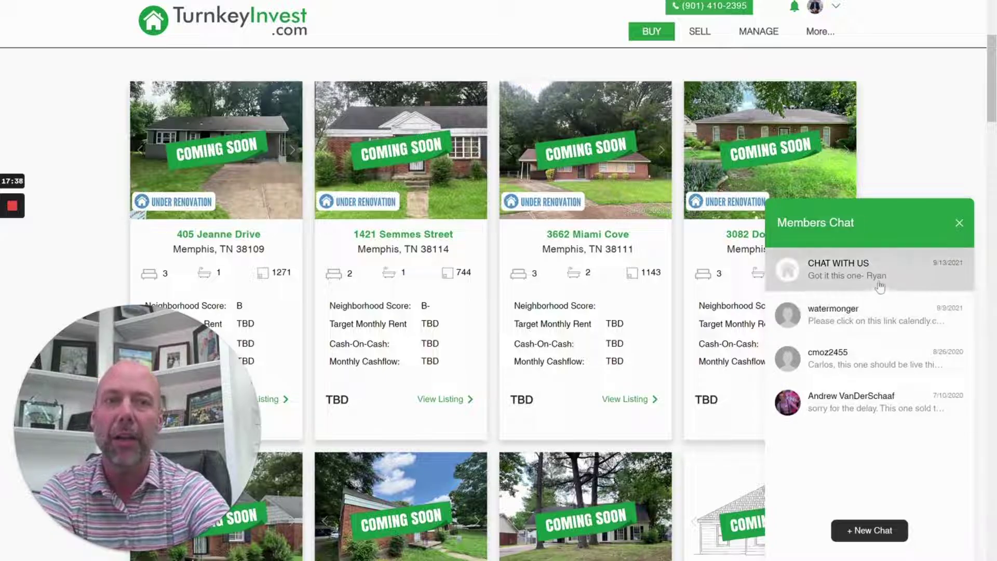
pyautogui.moveTo(819, 32)
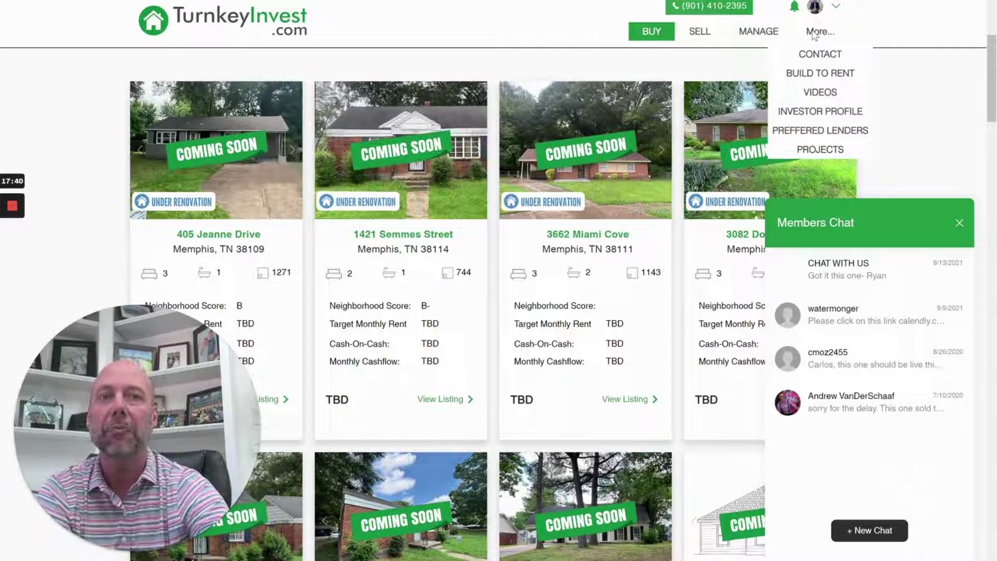
pyautogui.click(816, 55)
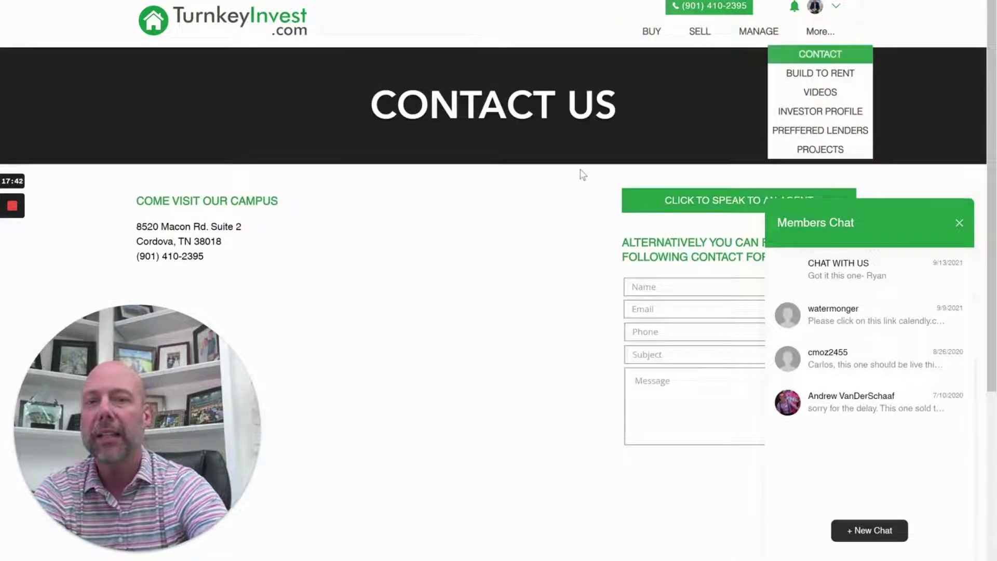
pyautogui.click(959, 223)
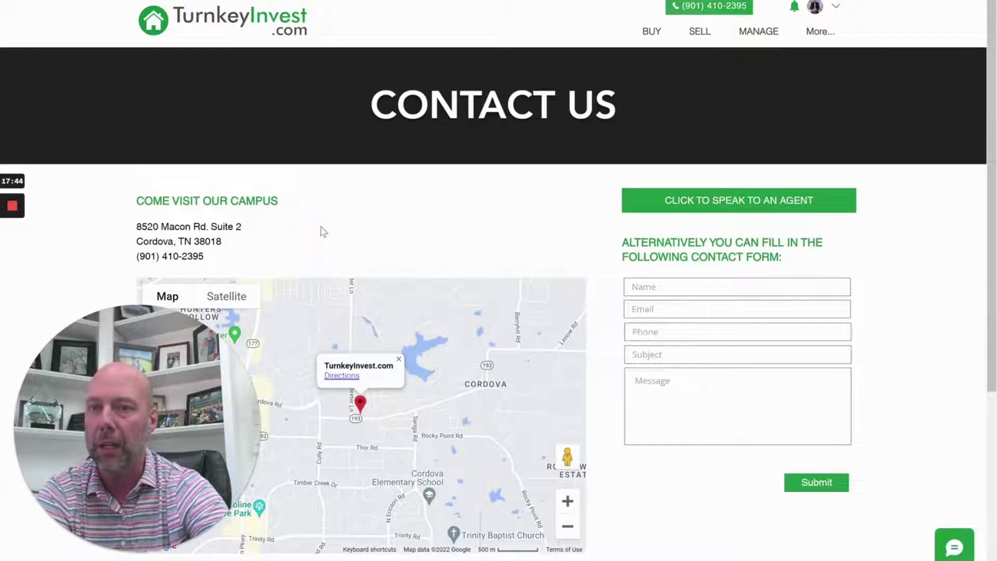
pyautogui.scroll(-5, 395, 260)
pyautogui.scroll(5, 519, 234)
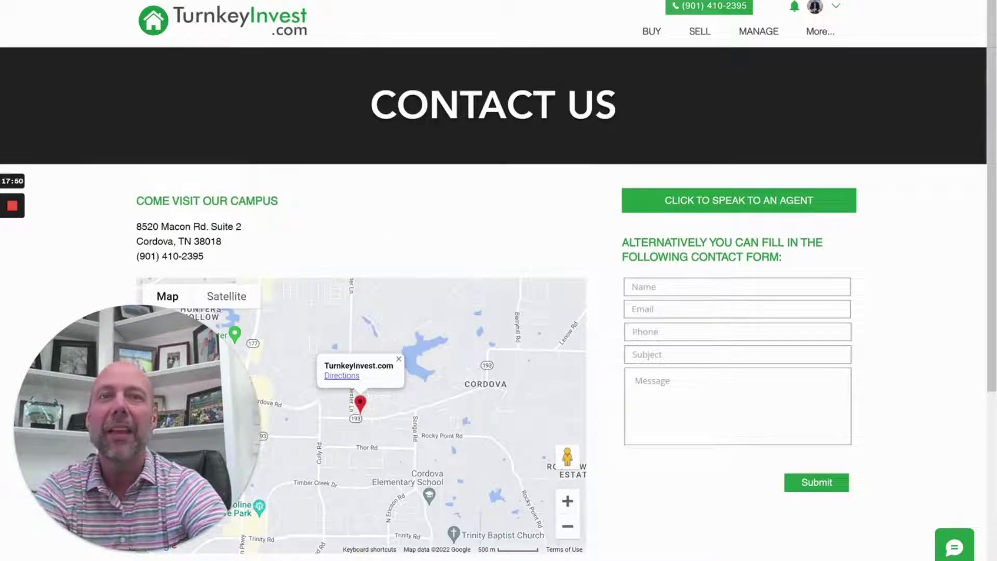
# Load the FoundationPM.com home page in a new tab
pyautogui.hotkey('ctrl', 't')
pyautogui.write('rea')
pyautogui.press('Return')
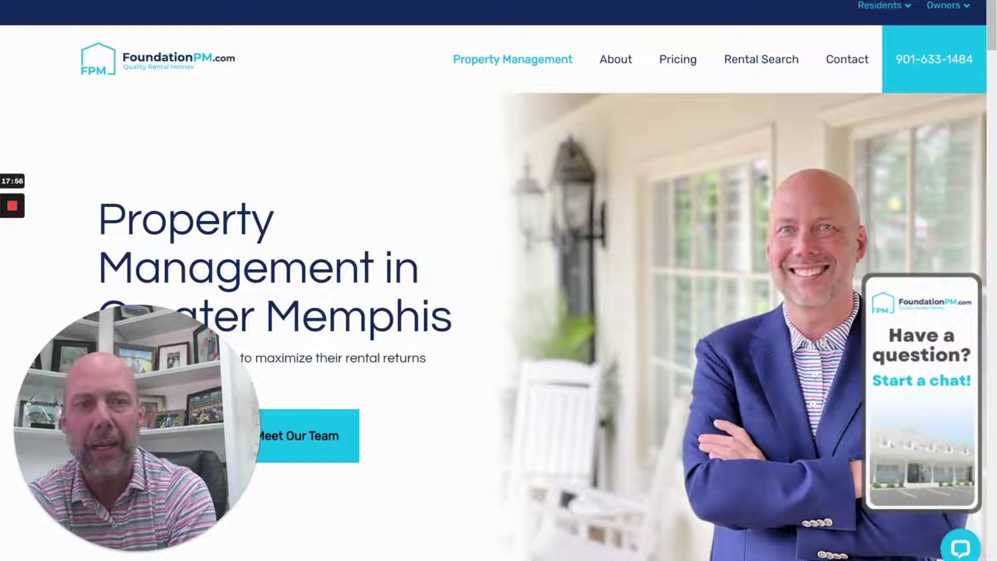
pyautogui.click(959, 475)
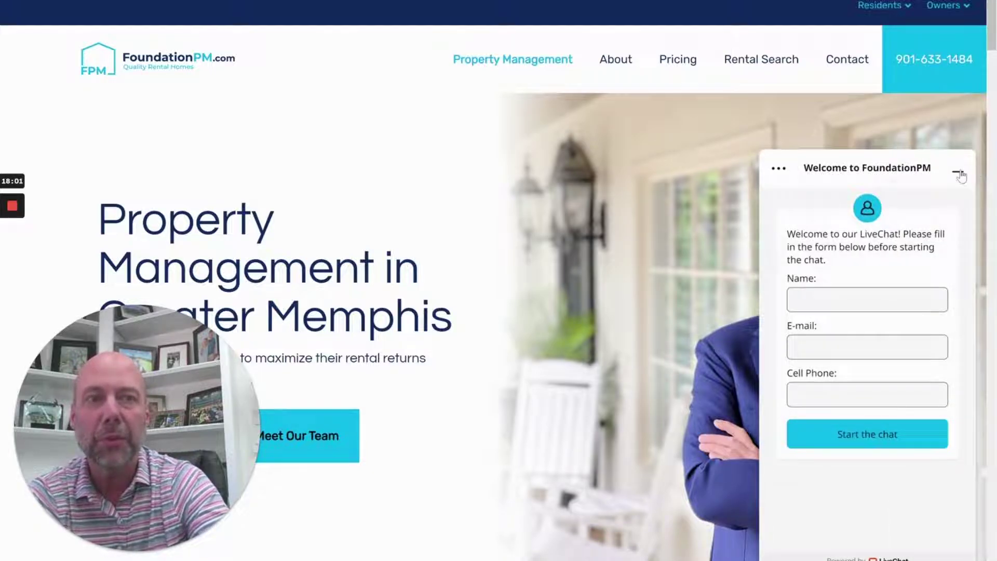
pyautogui.click(959, 171)
pyautogui.moveTo(15, 209)
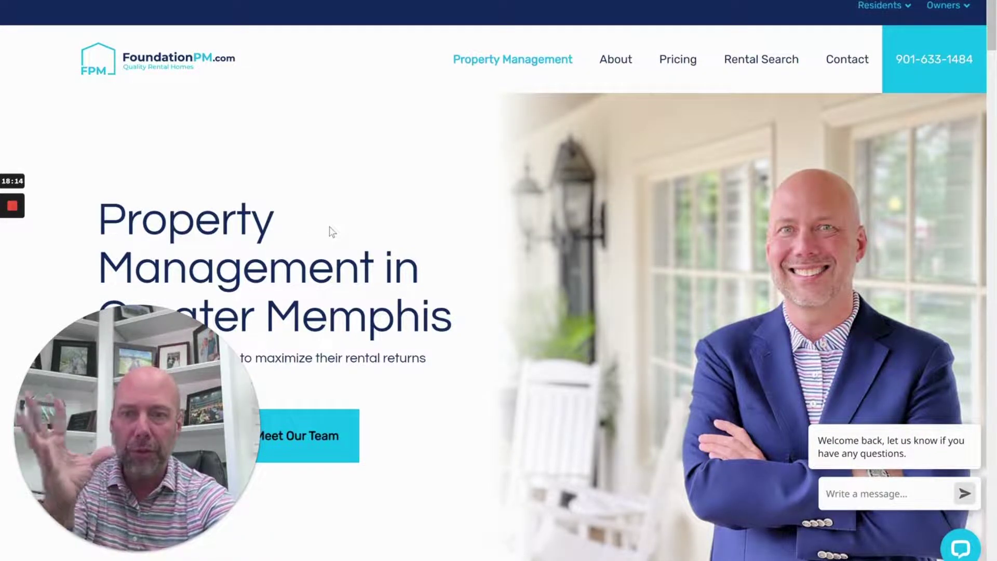
pyautogui.click(15, 203)
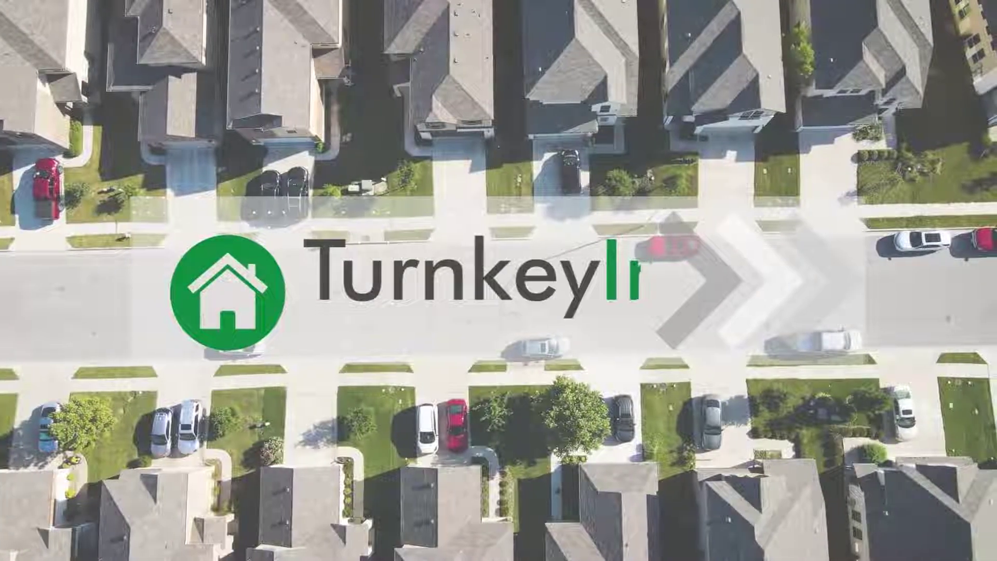